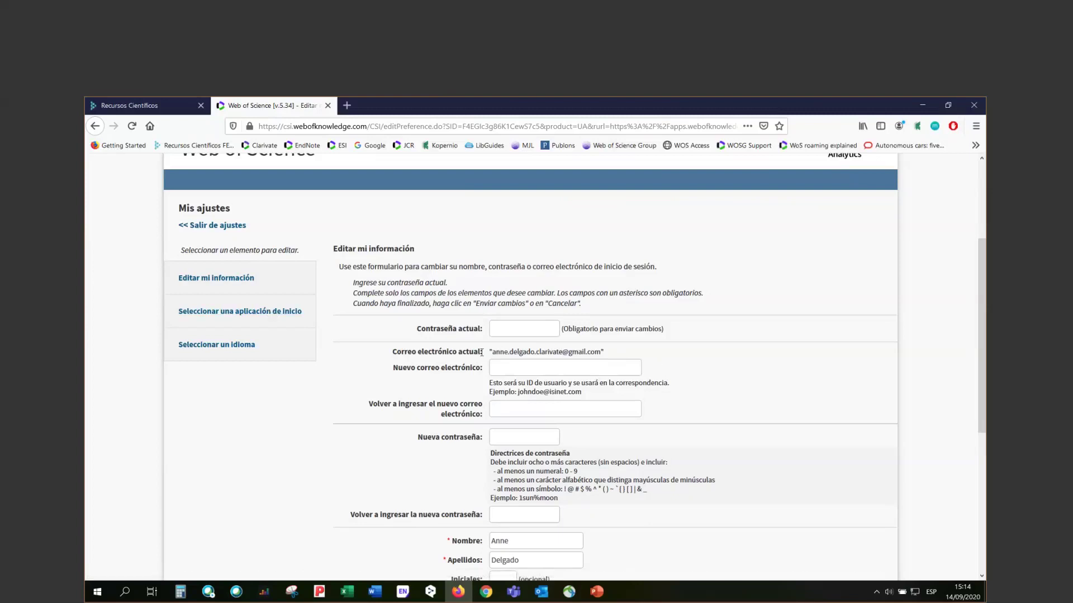
Review the start application and language options in the account settings, and exit the settings.
{"action": "left_click", "coordinate": [268, 317]}
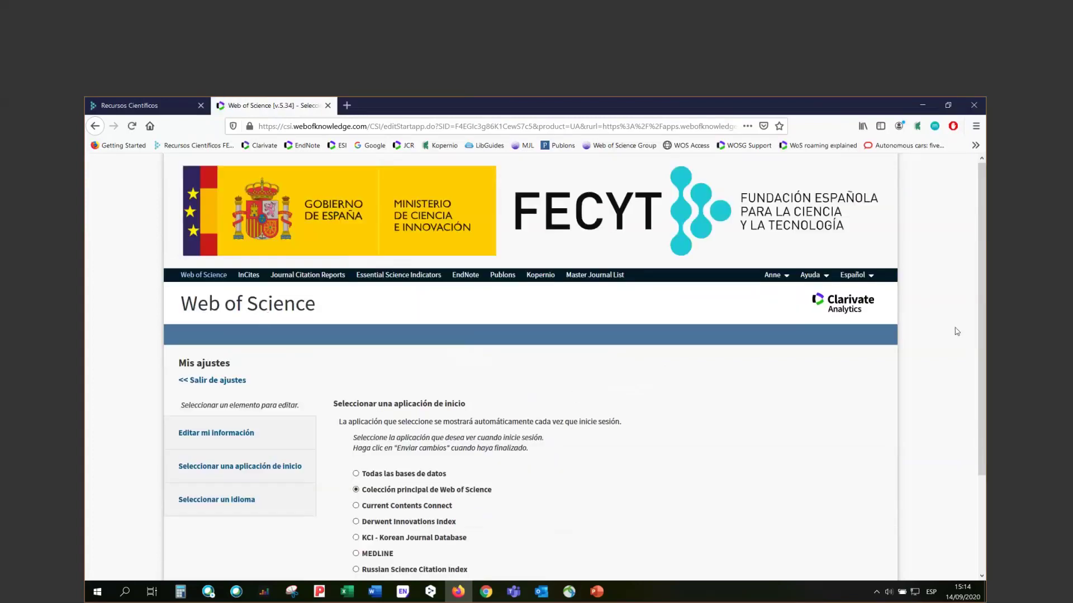
{"action": "scroll", "coordinate": [981, 268], "scroll_direction": "down", "scroll_amount": 3}
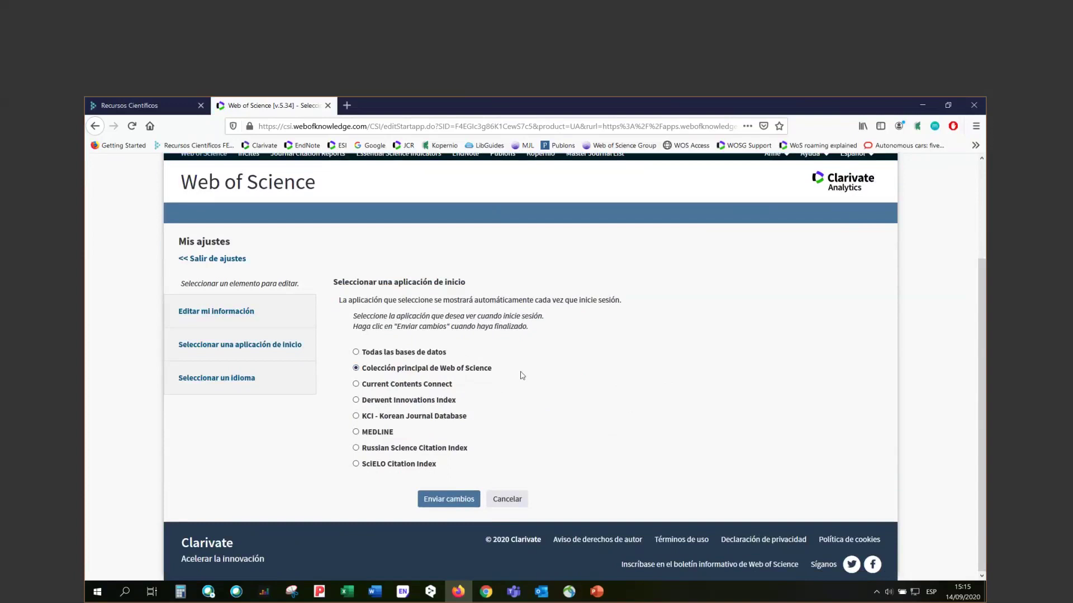
{"action": "left_click", "coordinate": [242, 382]}
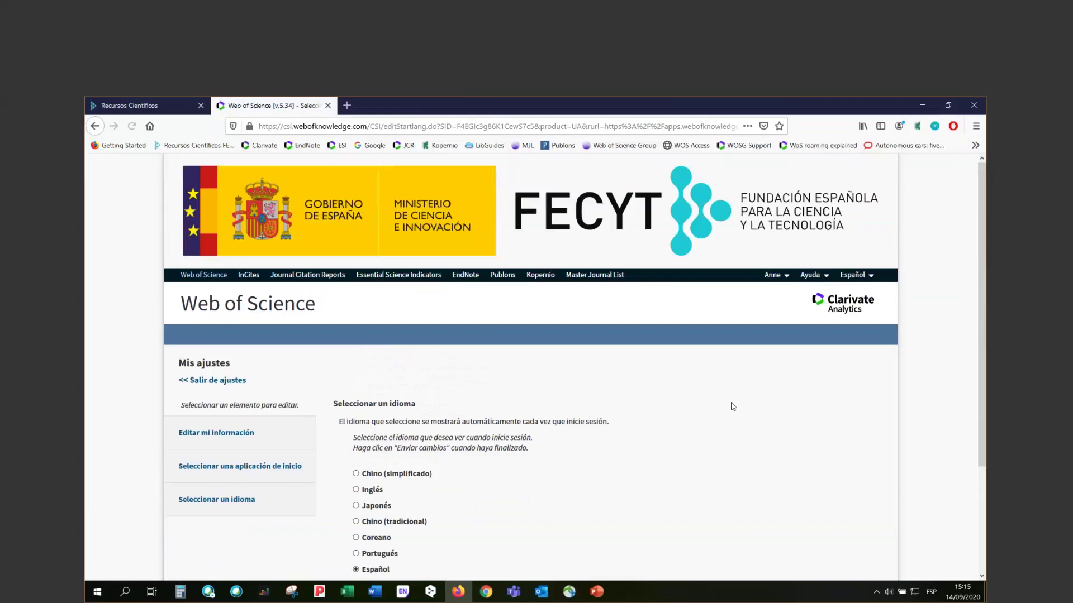
{"action": "scroll", "coordinate": [905, 406], "scroll_direction": "down", "scroll_amount": 2}
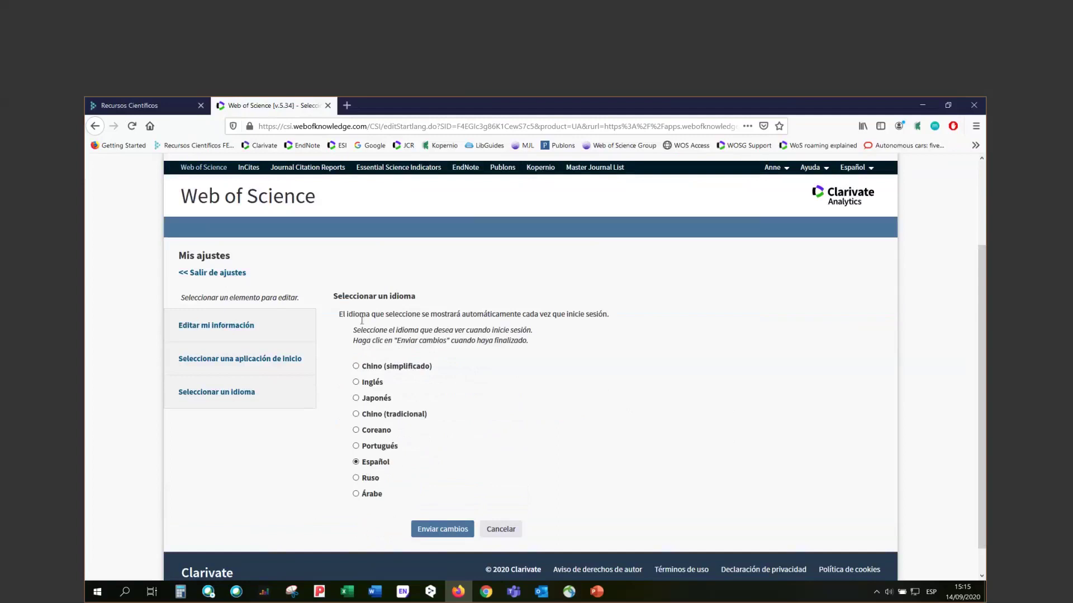
{"action": "left_click", "coordinate": [209, 274]}
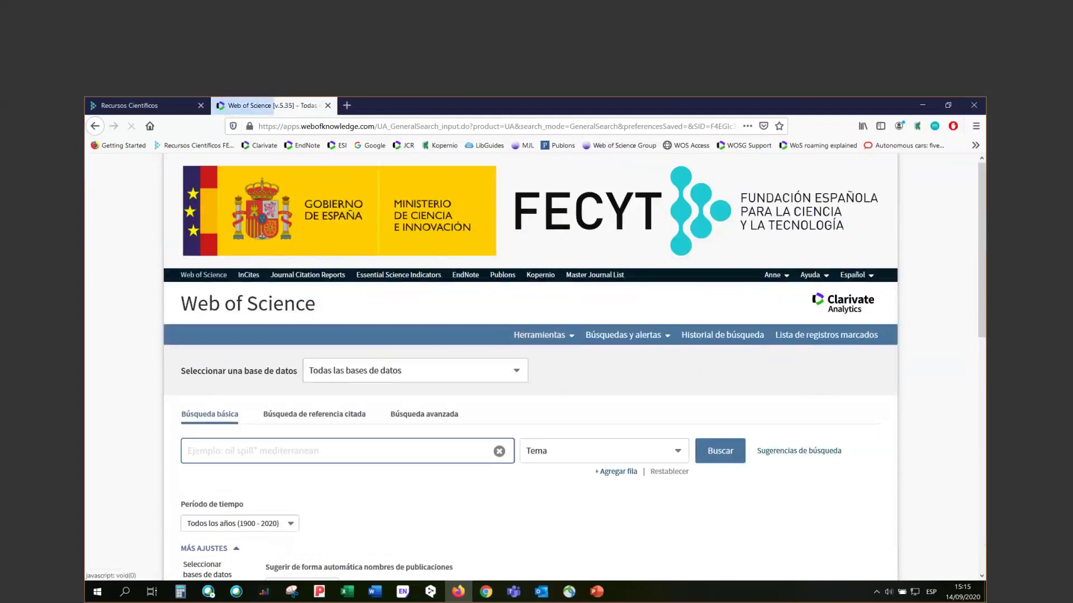
Select Colección principal de Web of Science as the database and switch to the basic search.
{"action": "left_click_drag", "start_coordinate": [981, 256], "coordinate": [975, 336]}
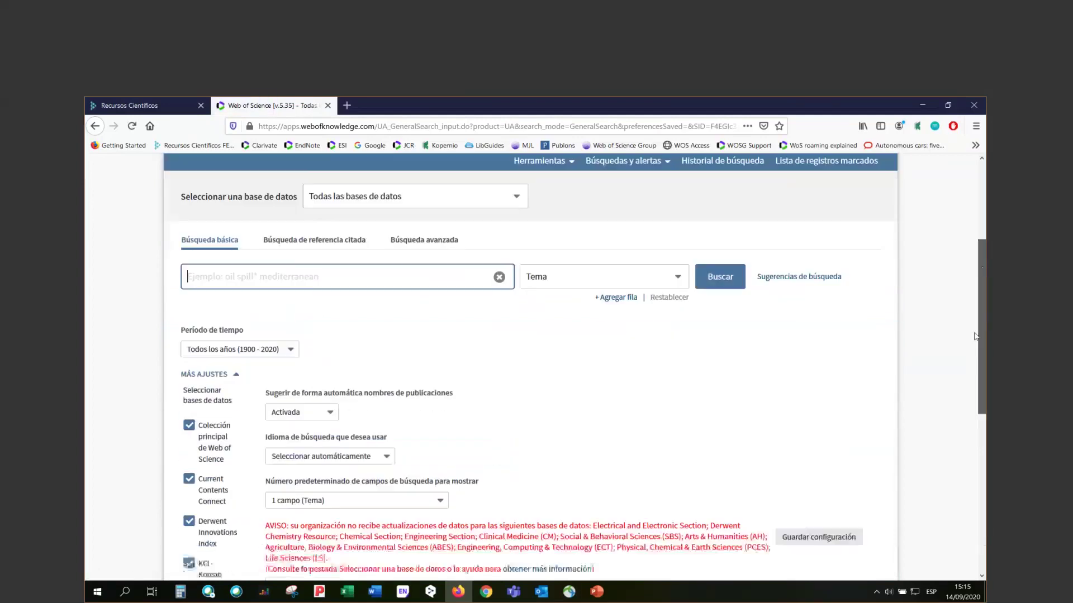
{"action": "scroll", "coordinate": [757, 302], "scroll_direction": "up", "scroll_amount": 2}
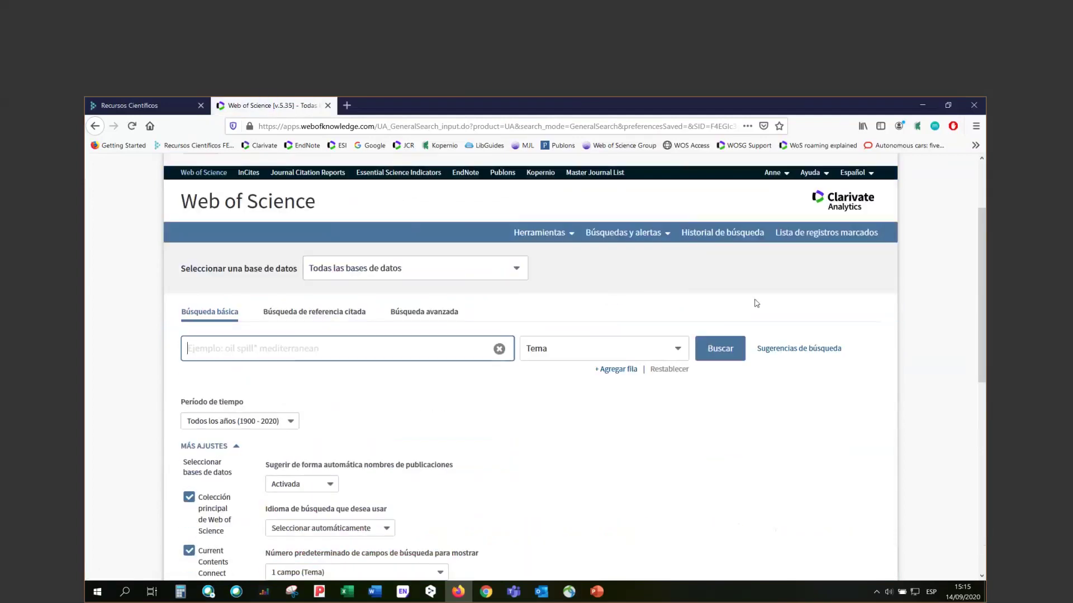
{"action": "left_click", "coordinate": [514, 270]}
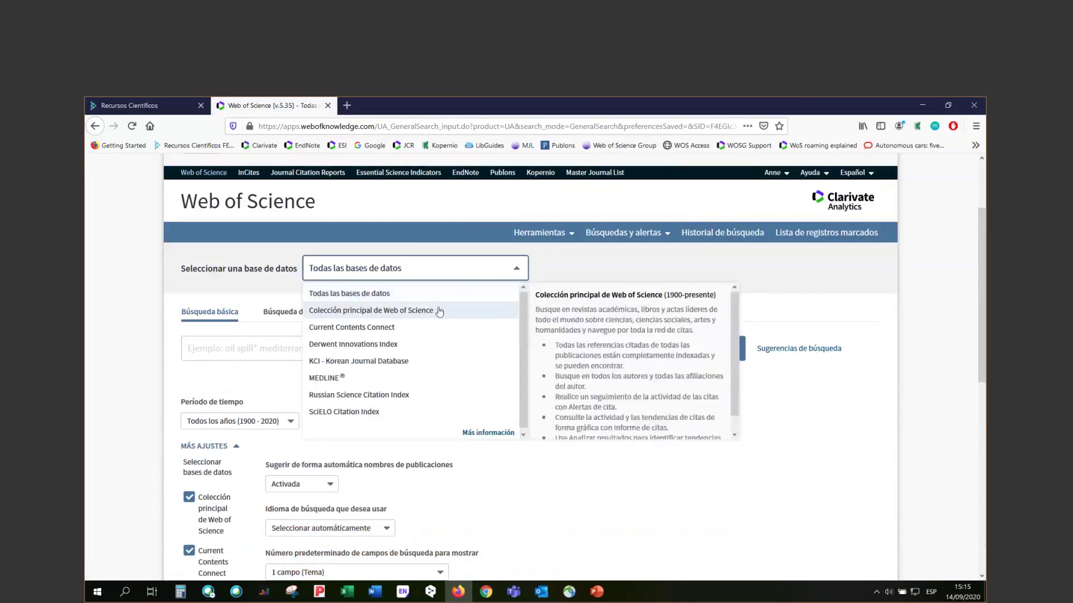
{"action": "left_click", "coordinate": [439, 310]}
{"action": "left_click", "coordinate": [440, 312]}
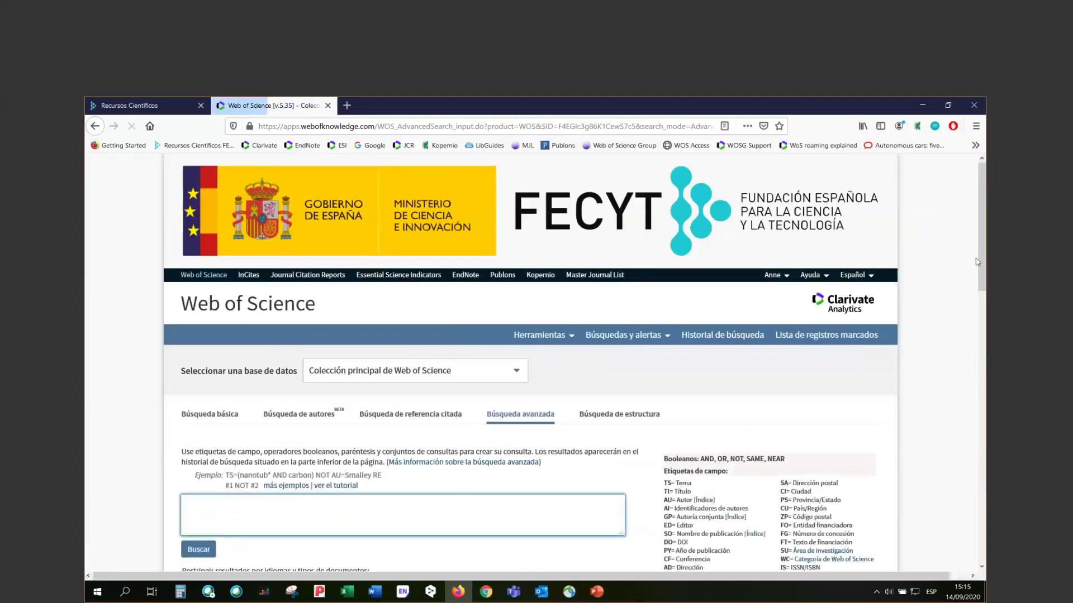
{"action": "left_click", "coordinate": [193, 416]}
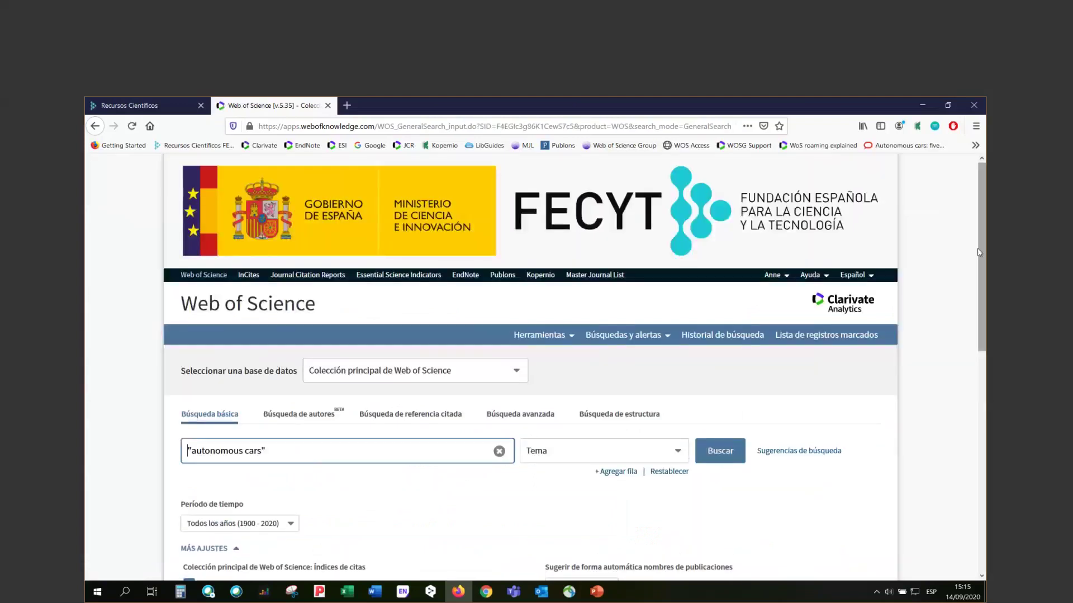
Clear the search term and check the options for the default number of search fields.
{"action": "left_click_drag", "start_coordinate": [980, 250], "coordinate": [980, 300]}
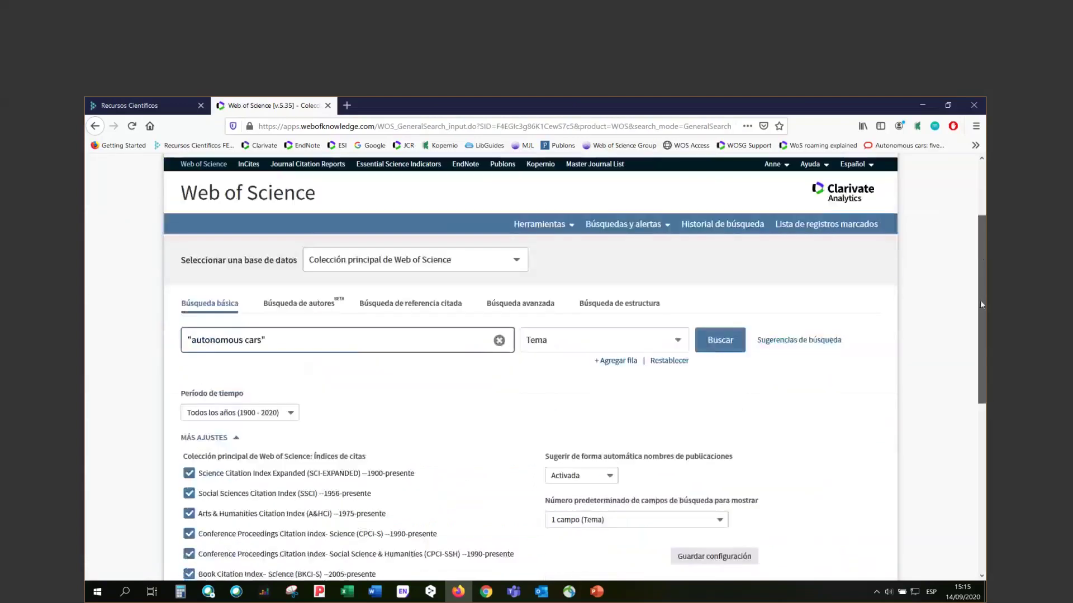
{"action": "left_click", "coordinate": [498, 341]}
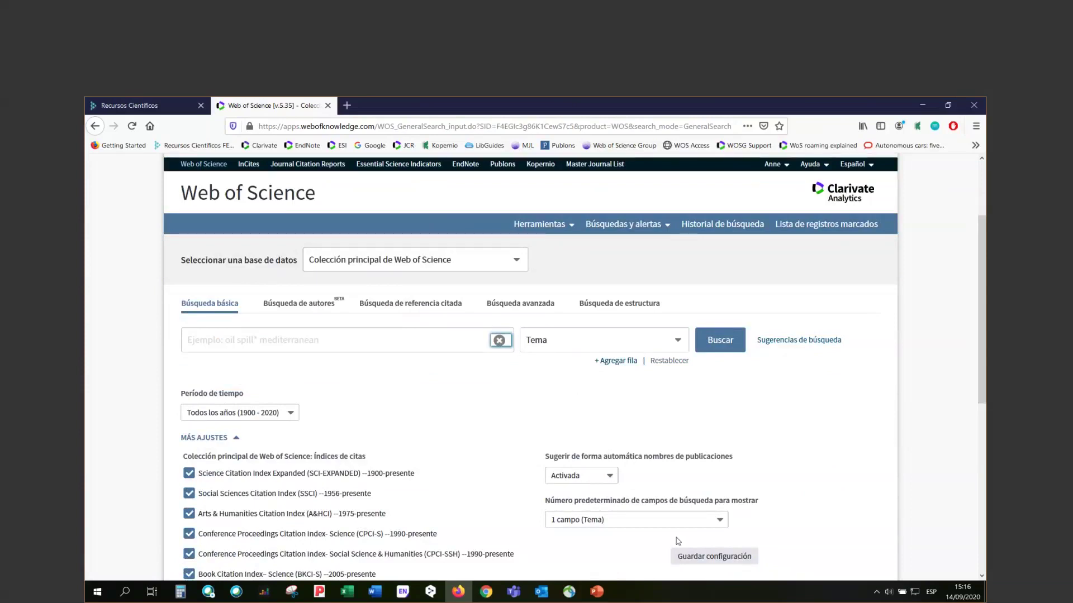
{"action": "left_click", "coordinate": [719, 522]}
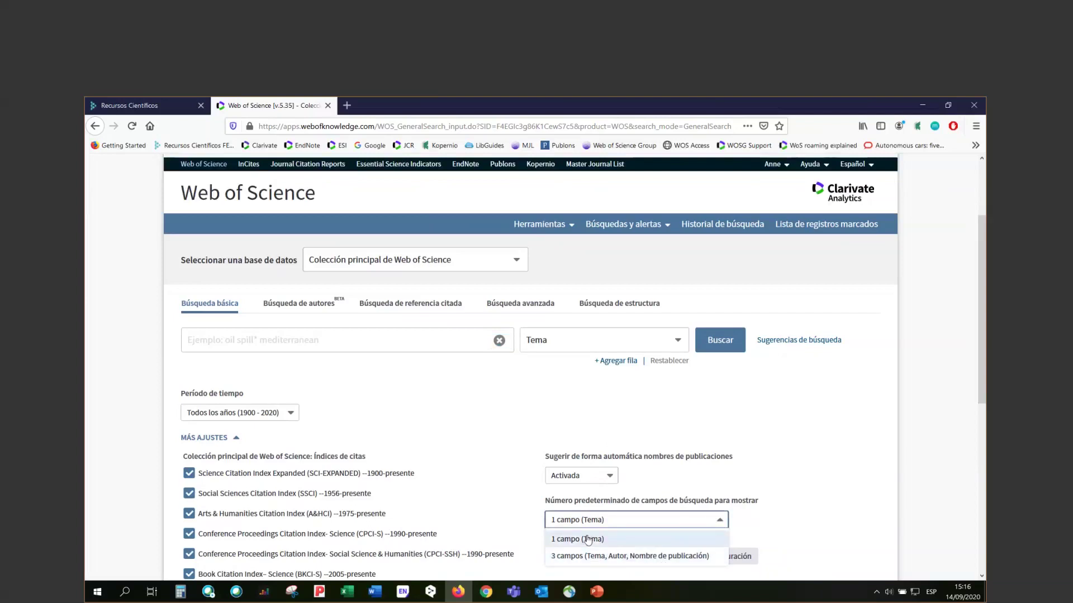
{"action": "left_click", "coordinate": [749, 528]}
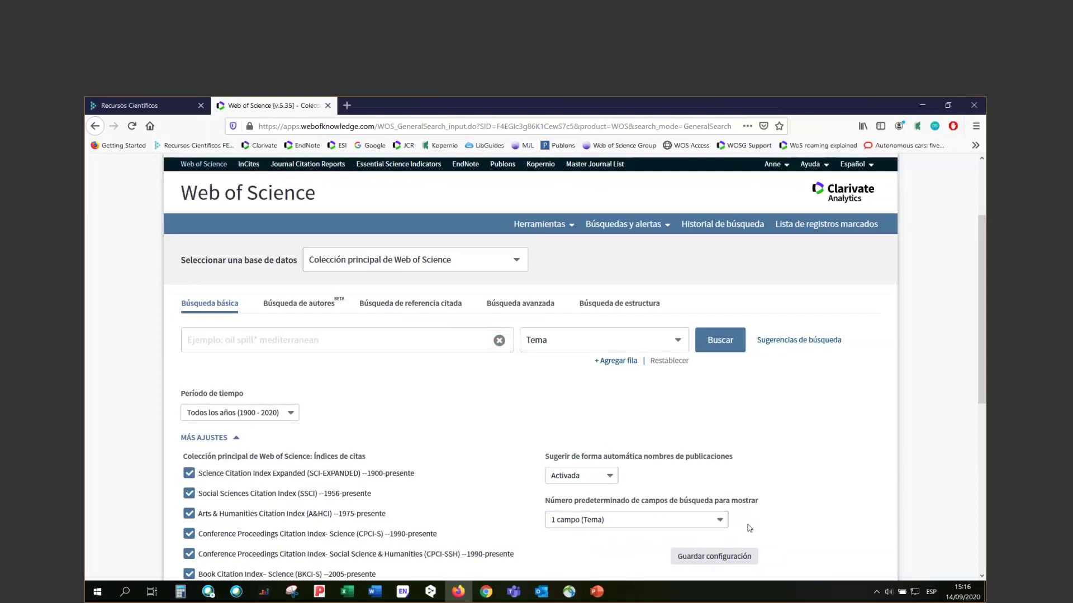
Add two extra rows to the basic search and reset the search form.
{"action": "left_click", "coordinate": [627, 363]}
{"action": "left_click", "coordinate": [624, 398]}
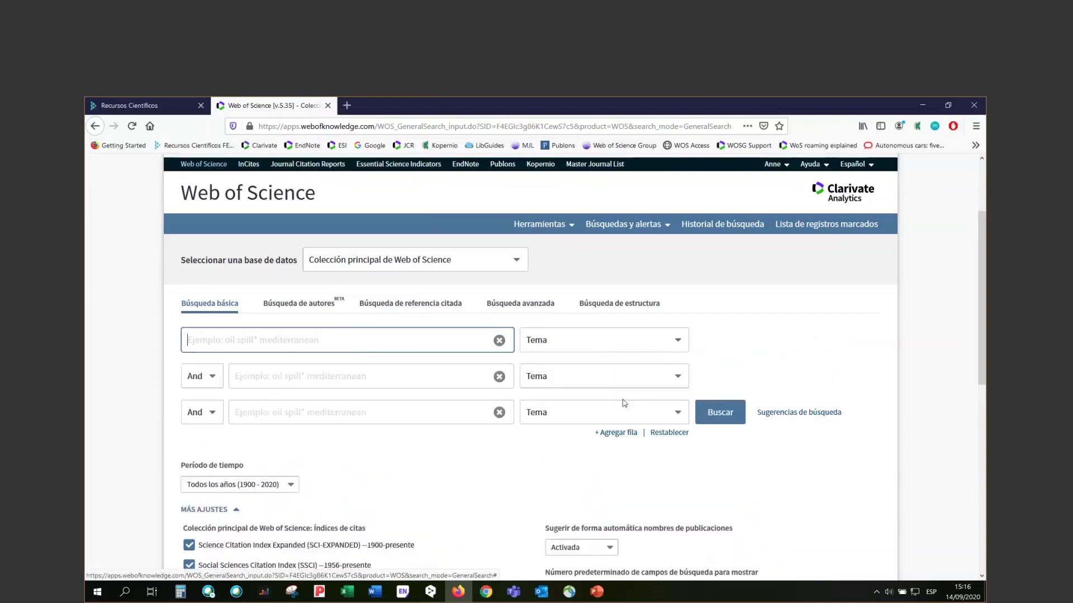
{"action": "left_click", "coordinate": [664, 436]}
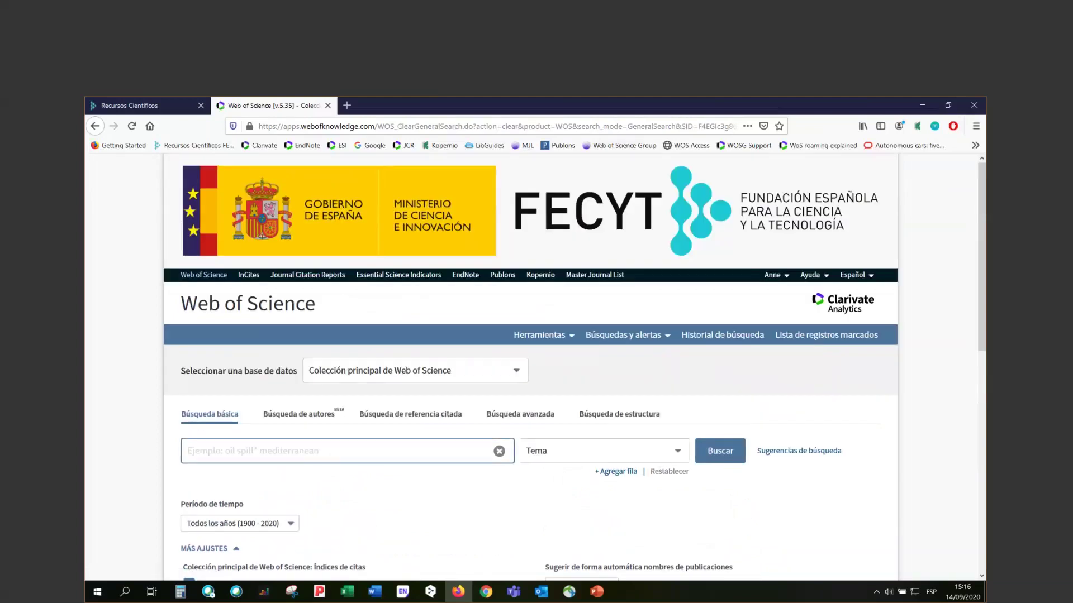
{"action": "left_click_drag", "start_coordinate": [984, 286], "coordinate": [978, 368]}
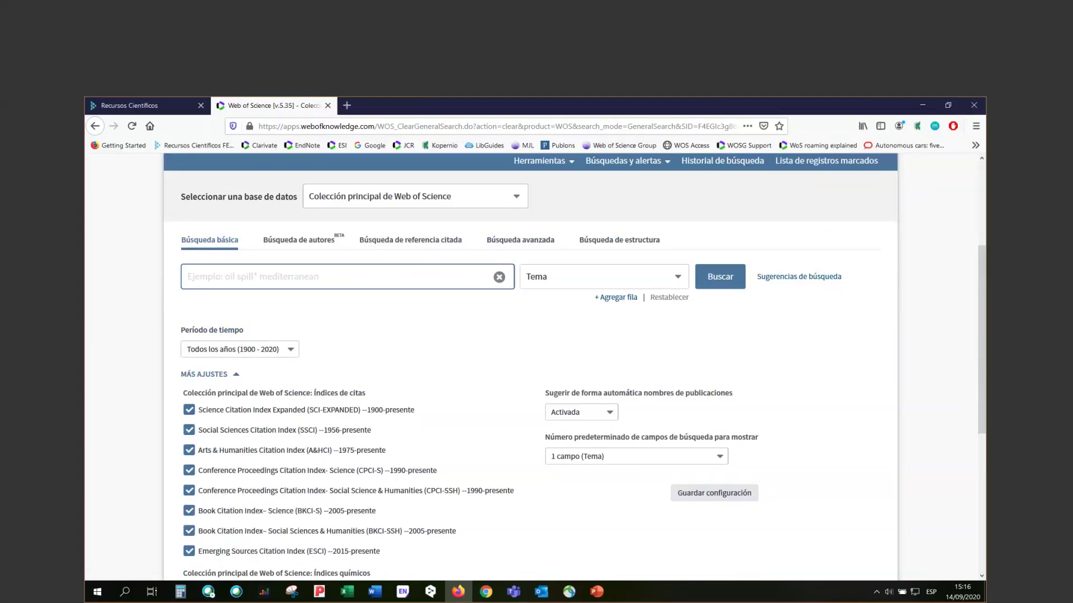
{"action": "scroll", "coordinate": [980, 350], "scroll_direction": "up", "scroll_amount": 2}
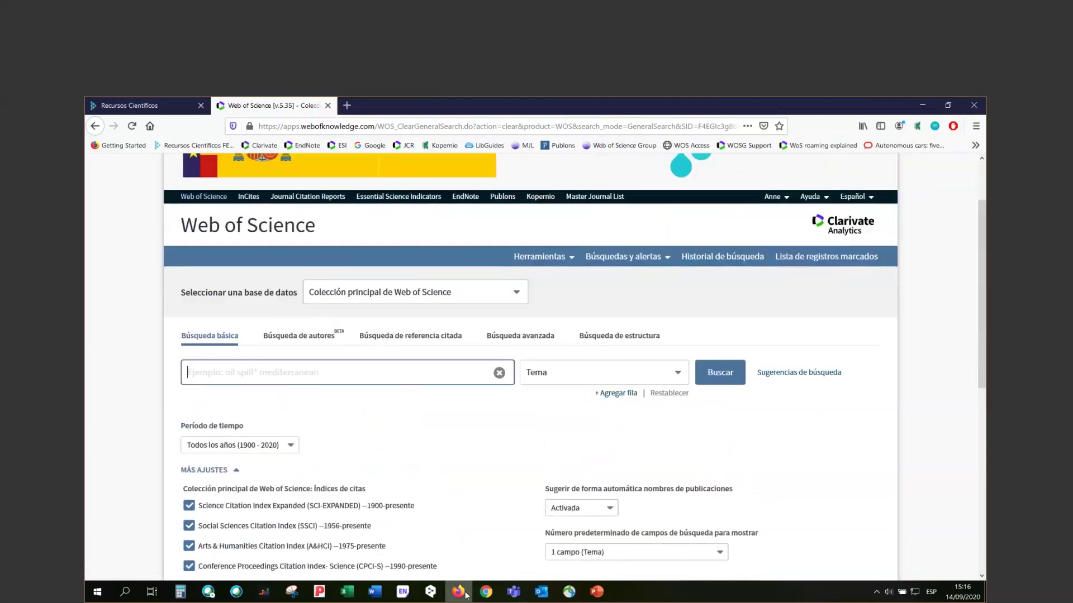
Switch to PowerPoint, present slide 10 on remote access, advance to slide 11 and end the slide show.
{"action": "mouse_move", "coordinate": [460, 594]}
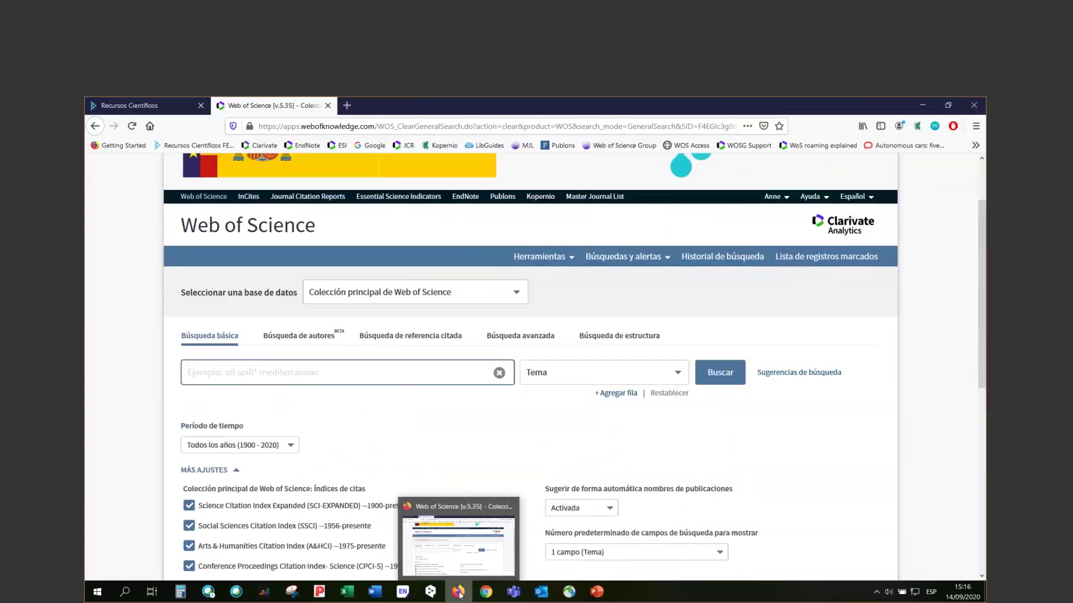
{"action": "left_click", "coordinate": [597, 591]}
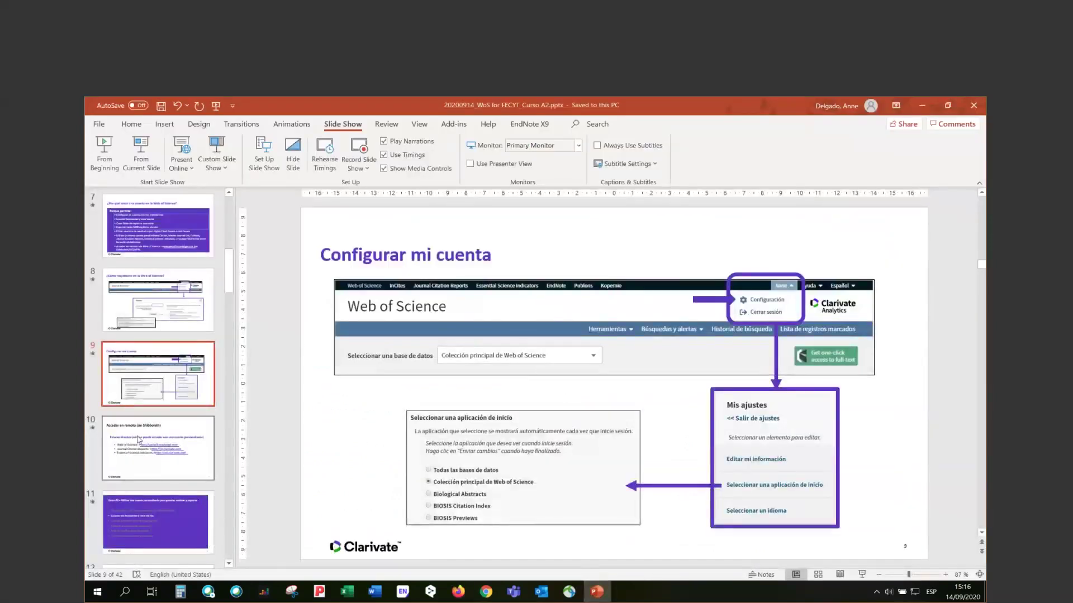
{"action": "left_click", "coordinate": [139, 440]}
{"action": "left_click", "coordinate": [141, 152]}
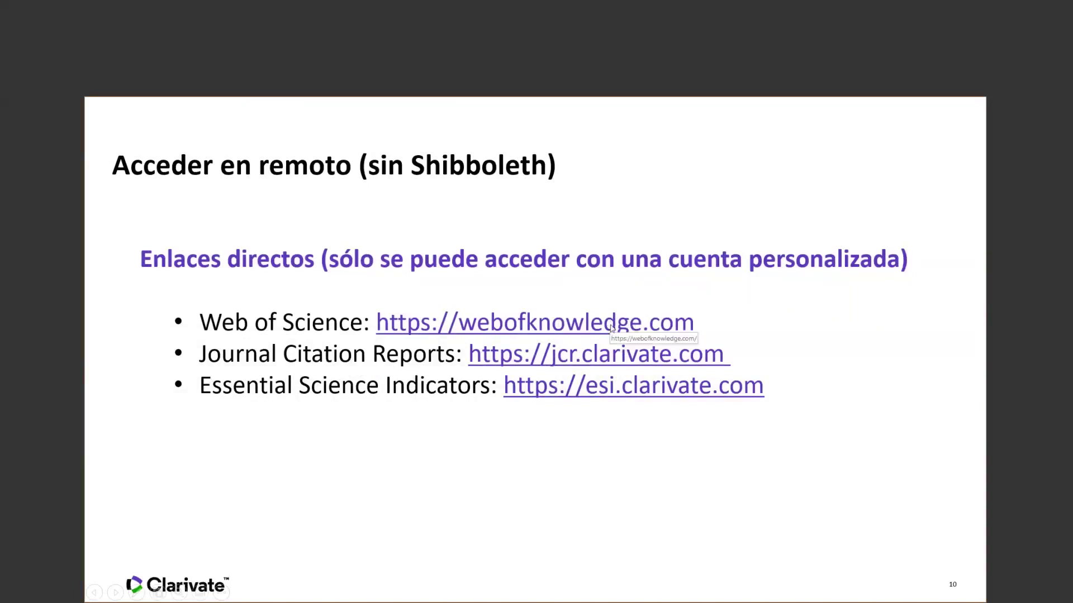
{"action": "left_click", "coordinate": [642, 455]}
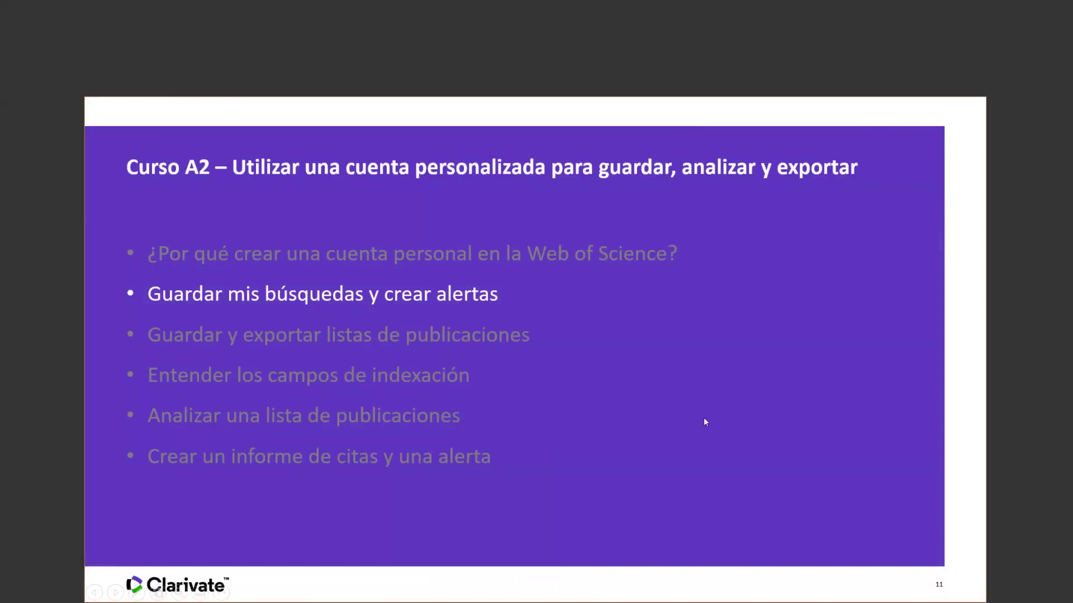
{"action": "key", "text": "Escape"}
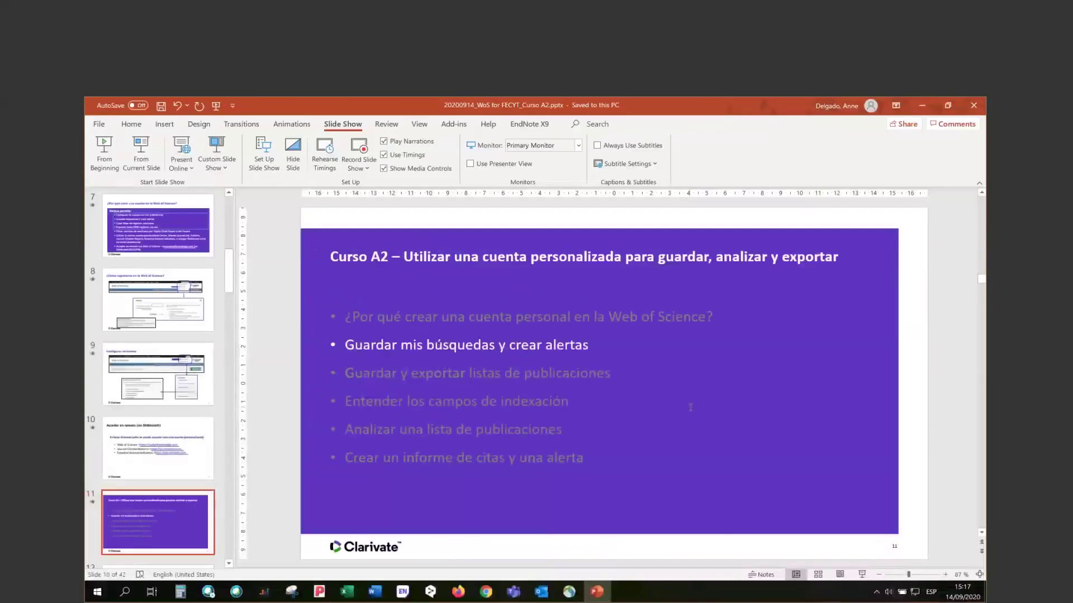
Switch back to Firefox and run a topic search for "autonomous cars" in quotation marks.
{"action": "left_click", "coordinate": [456, 592]}
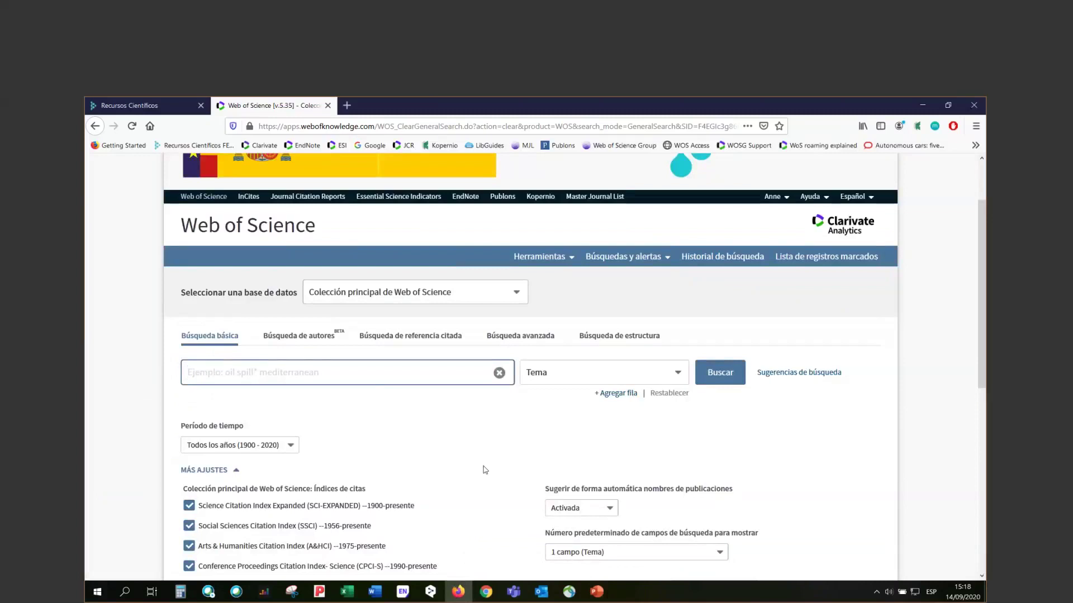
{"action": "type", "text": "\""}
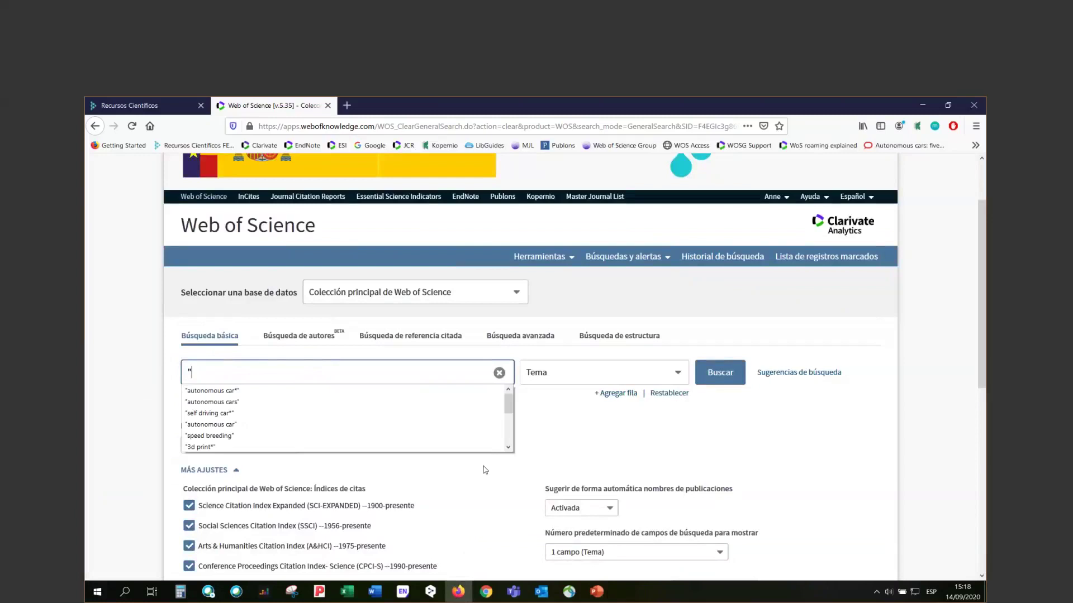
{"action": "left_click", "coordinate": [362, 402]}
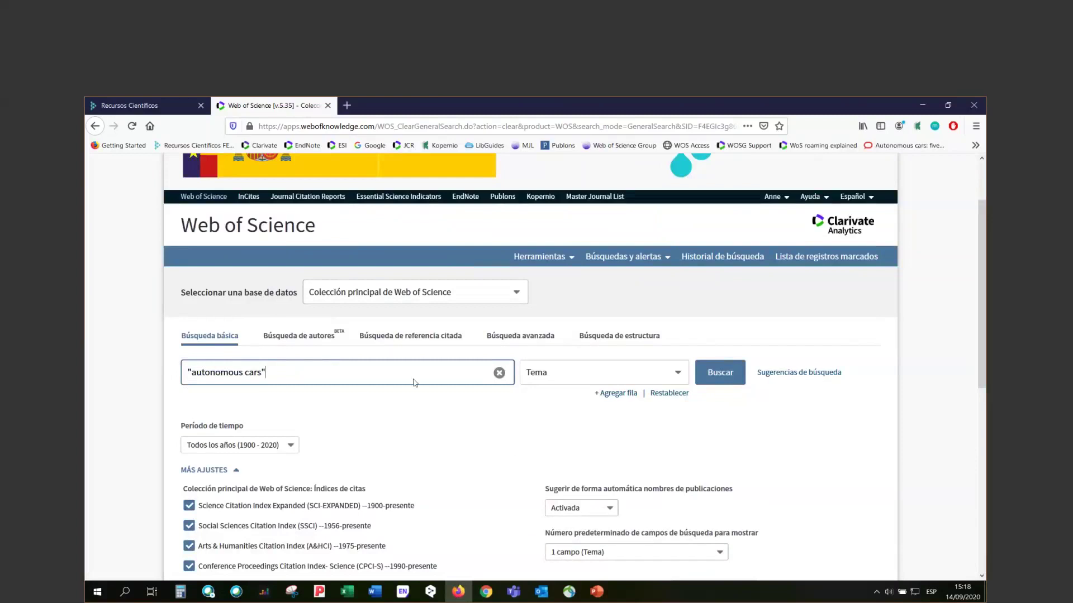
{"action": "left_click", "coordinate": [721, 378]}
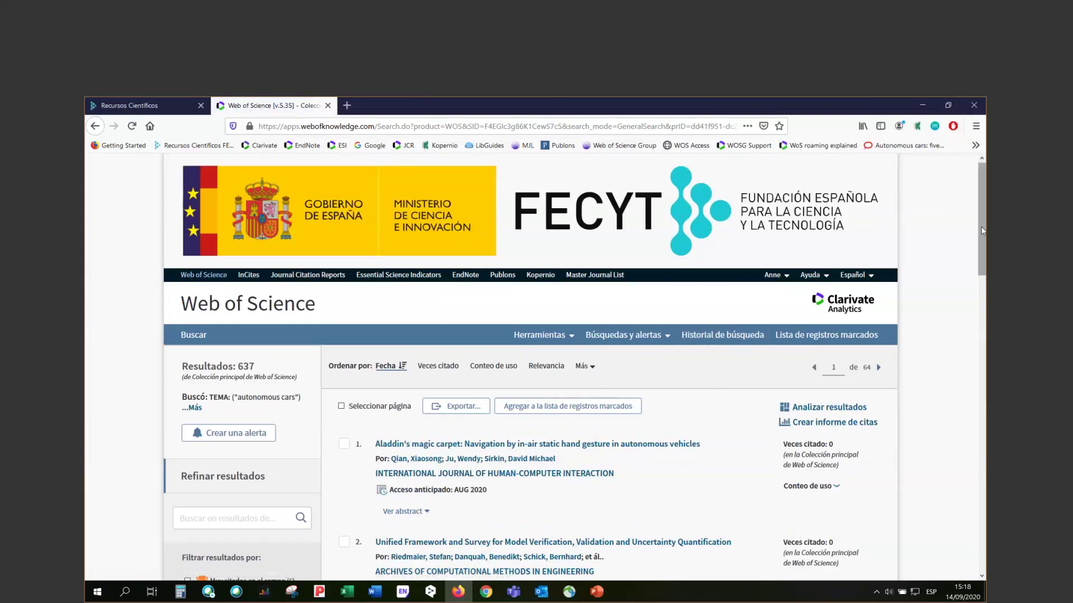
Create an alert named Autonomous cars for this search with e-mail alerts enabled, and close the confirmation.
{"action": "left_click_drag", "start_coordinate": [982, 230], "coordinate": [982, 263]}
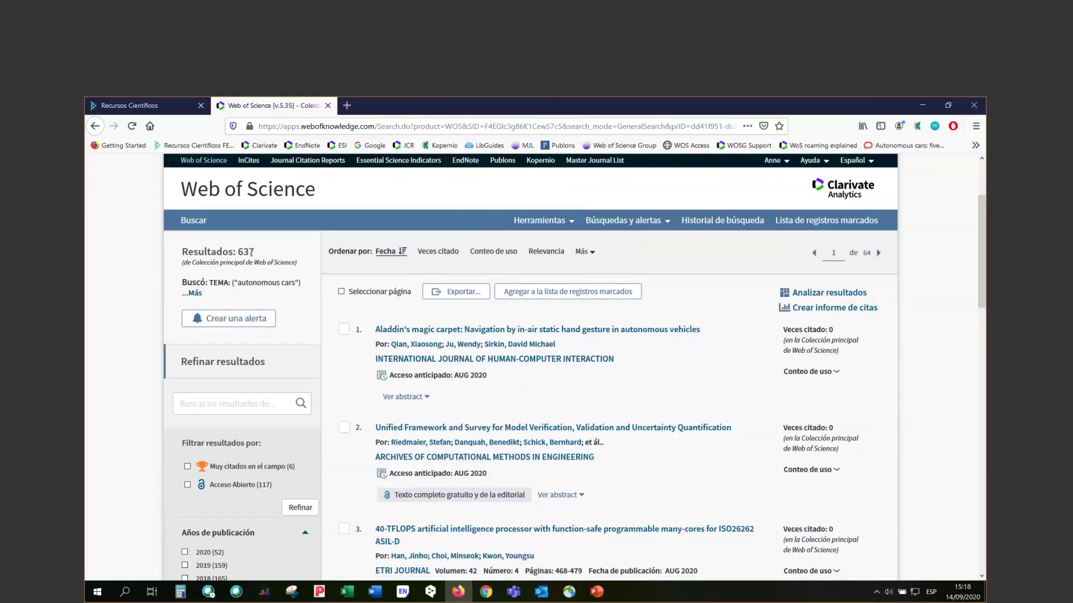
{"action": "mouse_move", "coordinate": [983, 256]}
{"action": "left_mouse_down"}
{"action": "mouse_move", "coordinate": [985, 277]}
{"action": "mouse_move", "coordinate": [984, 256]}
{"action": "left_mouse_up"}
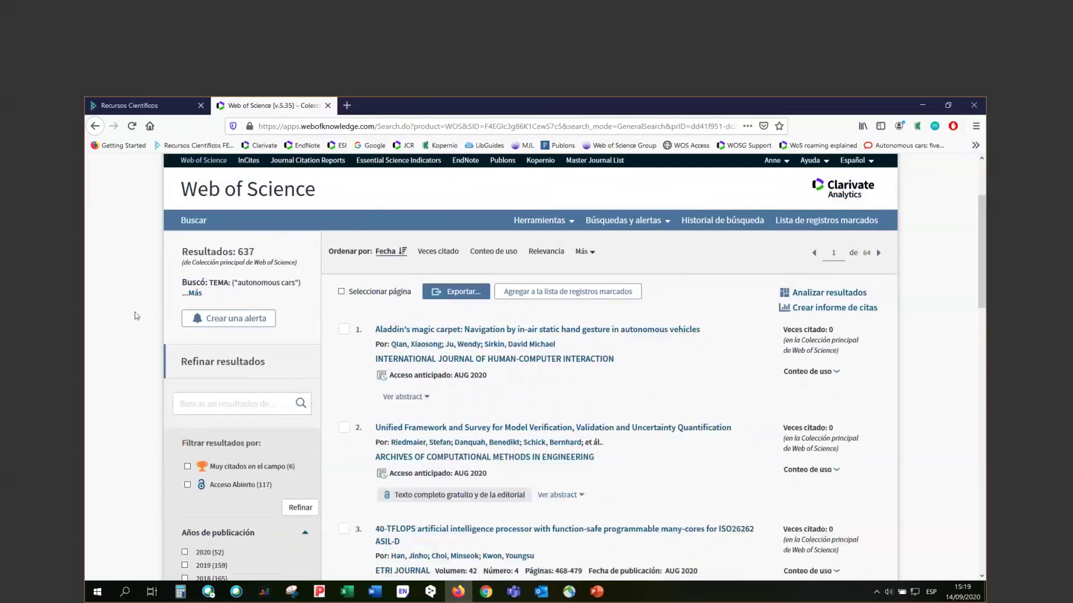
{"action": "left_click", "coordinate": [239, 320]}
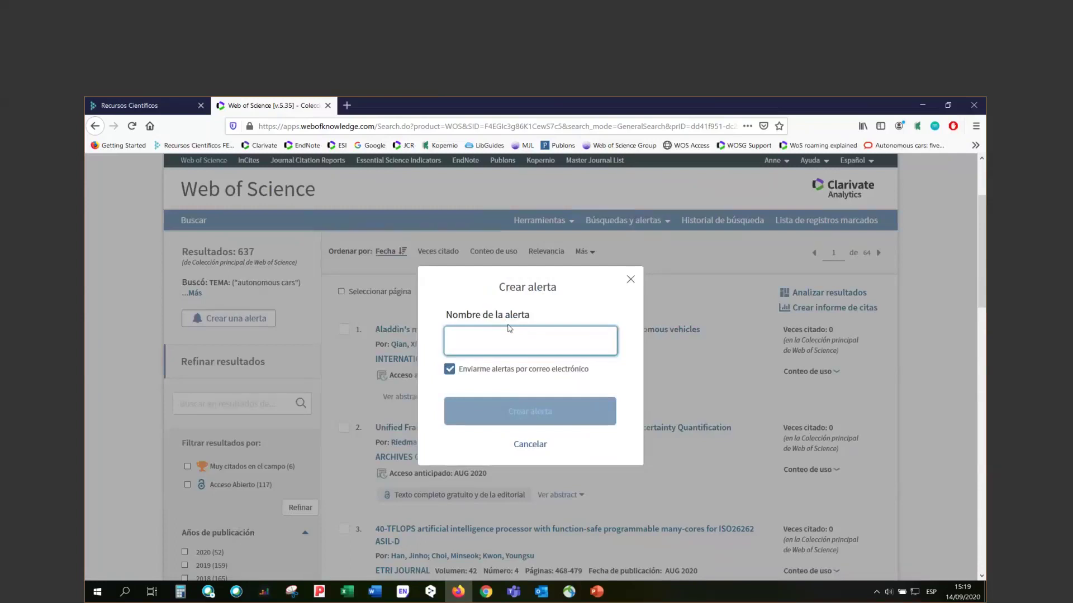
{"action": "type", "text": "Auton"}
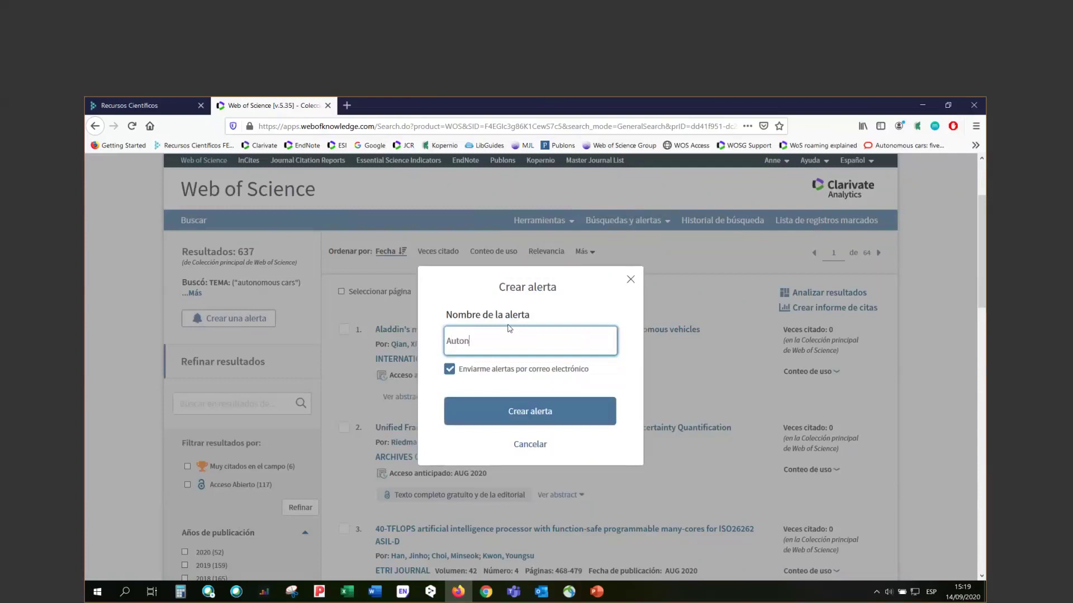
{"action": "type", "text": "omous cars"}
{"action": "left_click", "coordinate": [450, 370]}
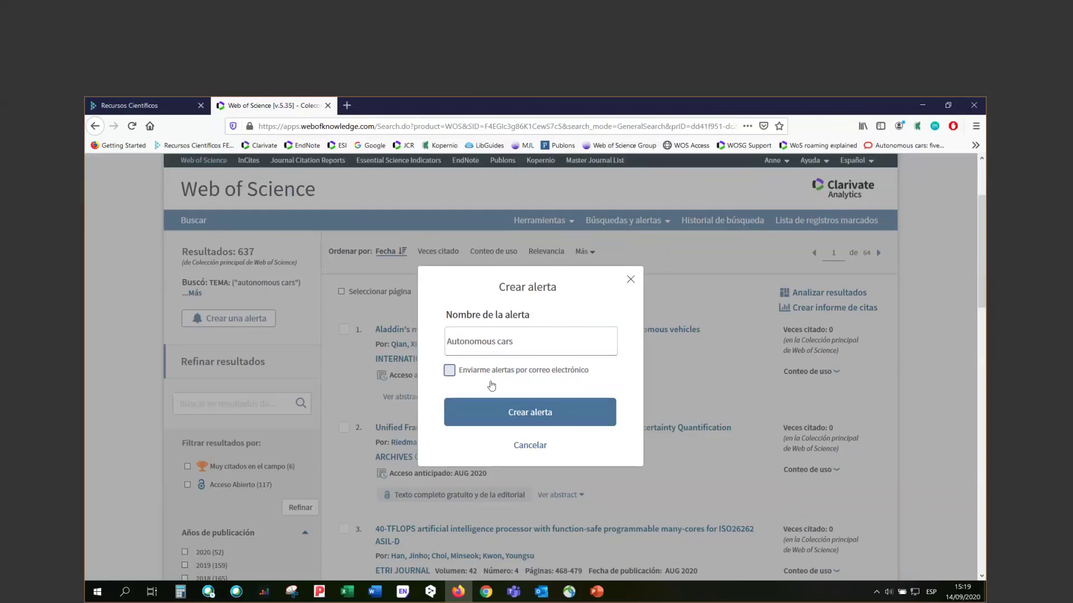
{"action": "left_click", "coordinate": [450, 372]}
{"action": "left_click", "coordinate": [532, 412]}
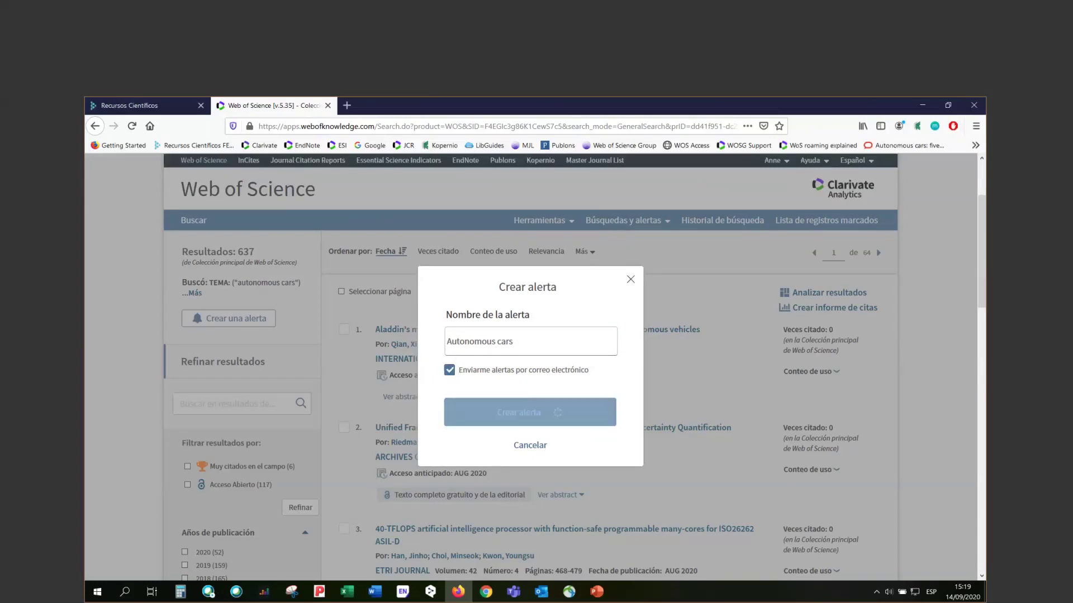
{"action": "key", "text": "alt+Tab"}
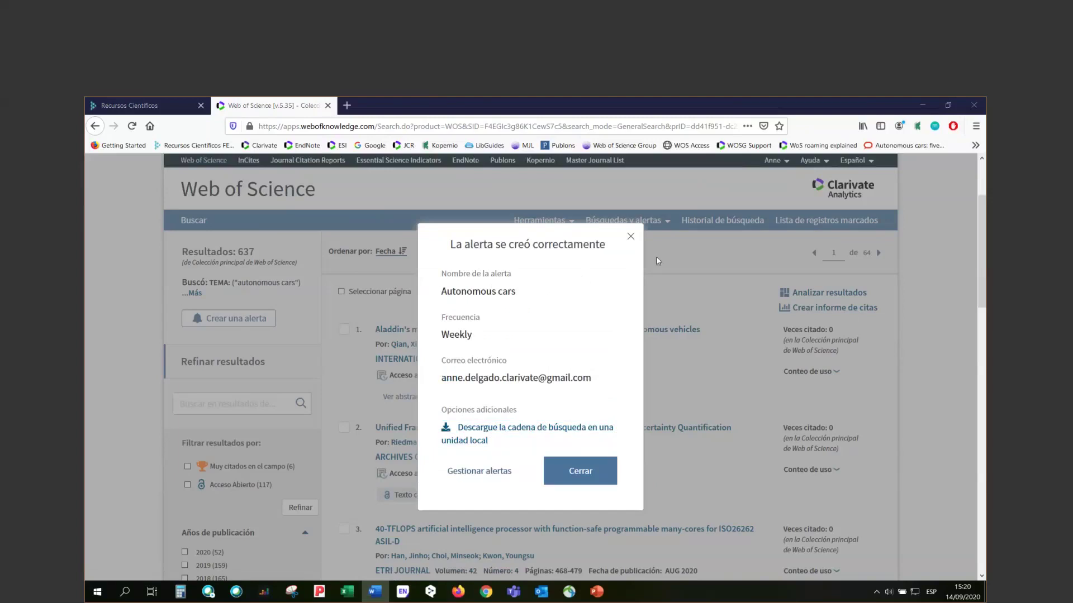
{"action": "left_click", "coordinate": [585, 475]}
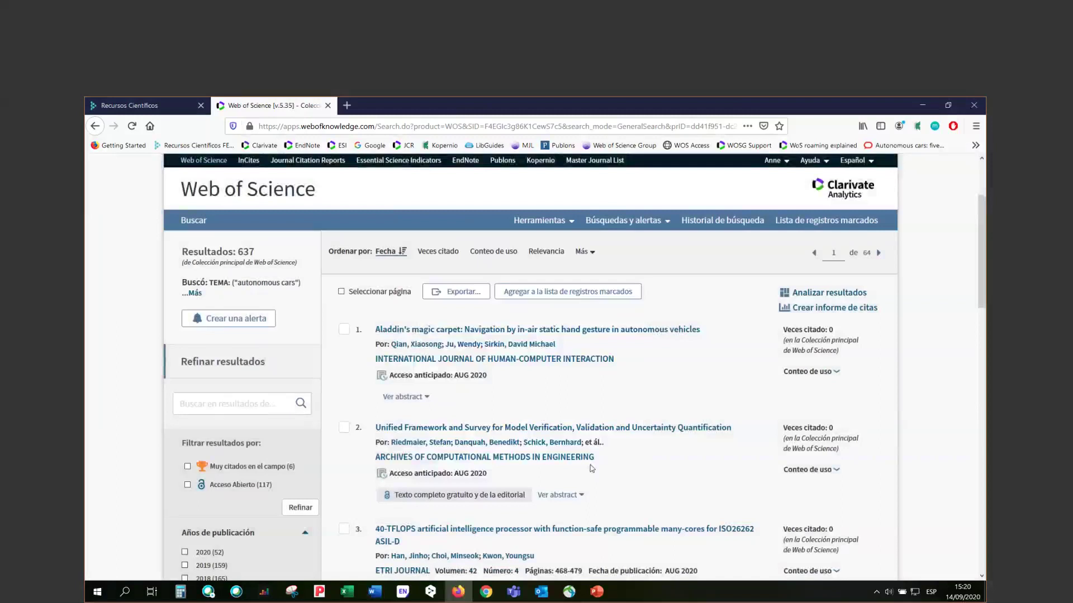
Open the saved searches and alerts page and sort the list by creation date, descending.
{"action": "left_click", "coordinate": [658, 221]}
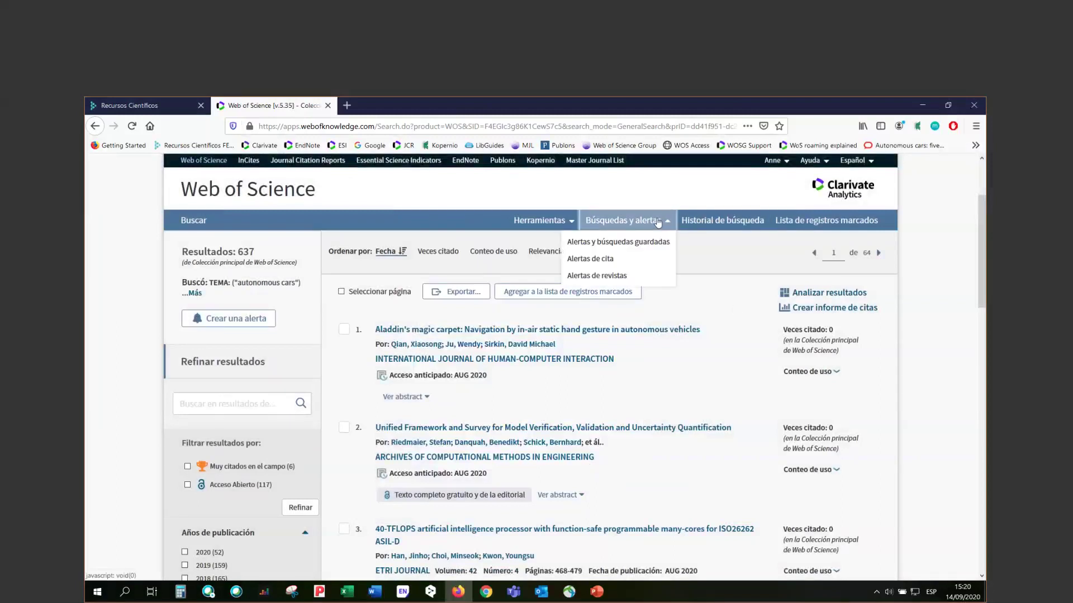
{"action": "left_click", "coordinate": [614, 246]}
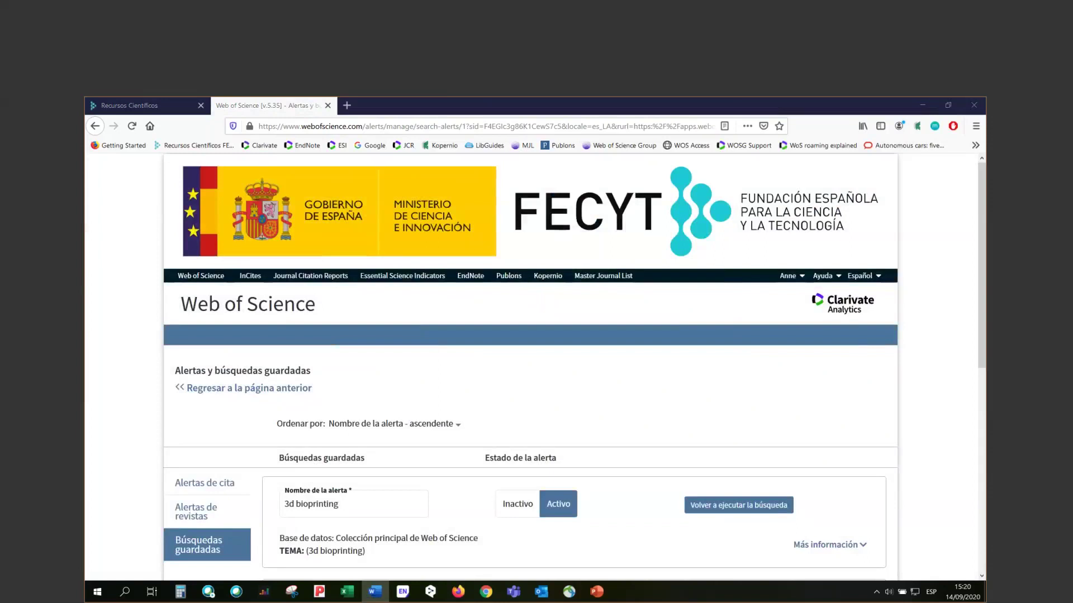
{"action": "left_click_drag", "start_coordinate": [981, 190], "coordinate": [982, 266]}
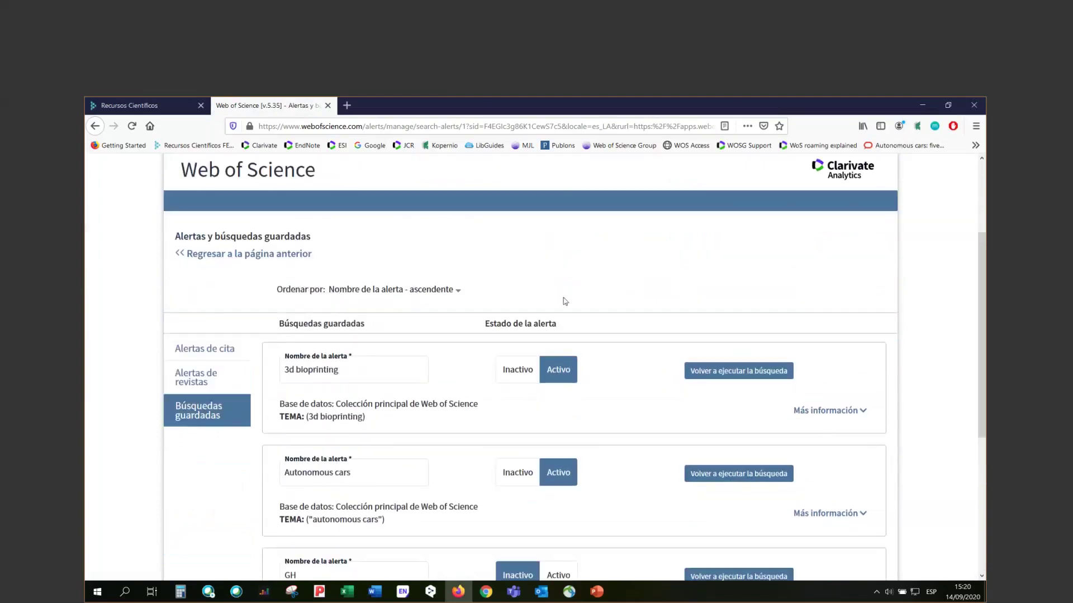
{"action": "left_click", "coordinate": [457, 292]}
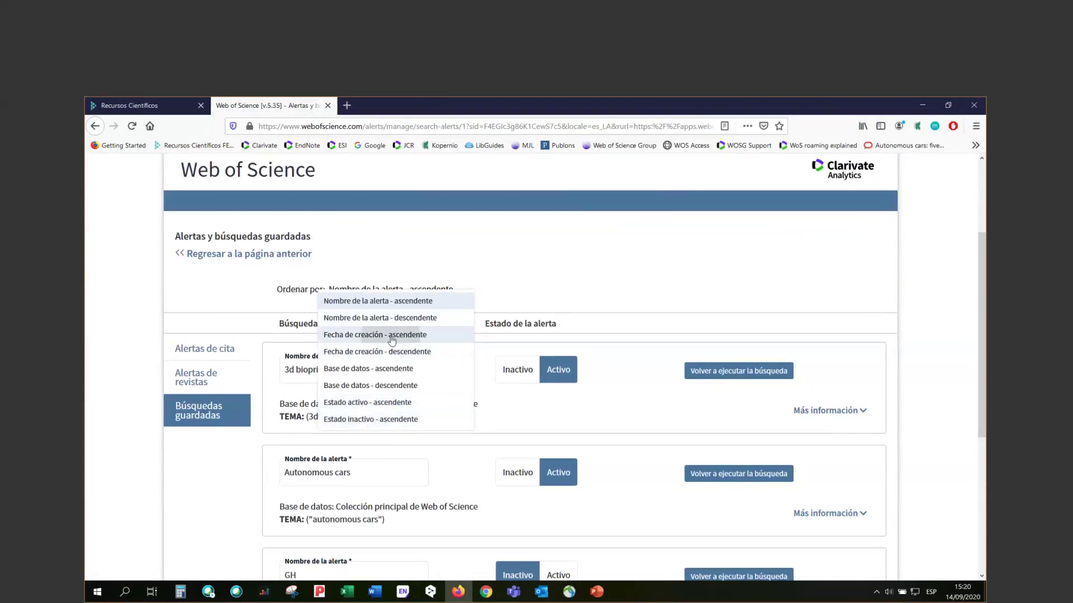
{"action": "left_click", "coordinate": [394, 335]}
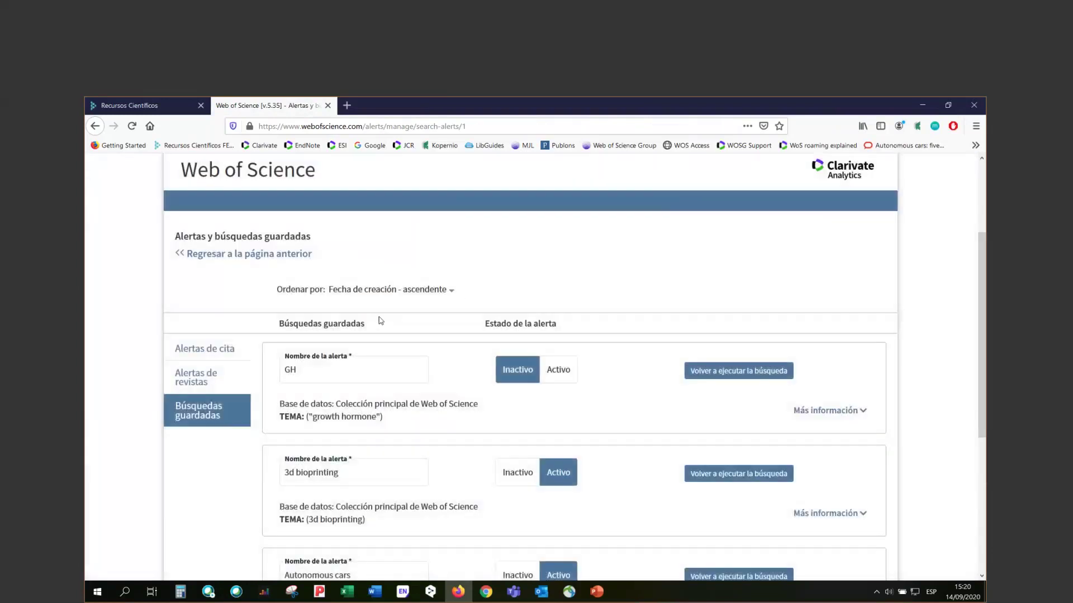
{"action": "left_click", "coordinate": [452, 292]}
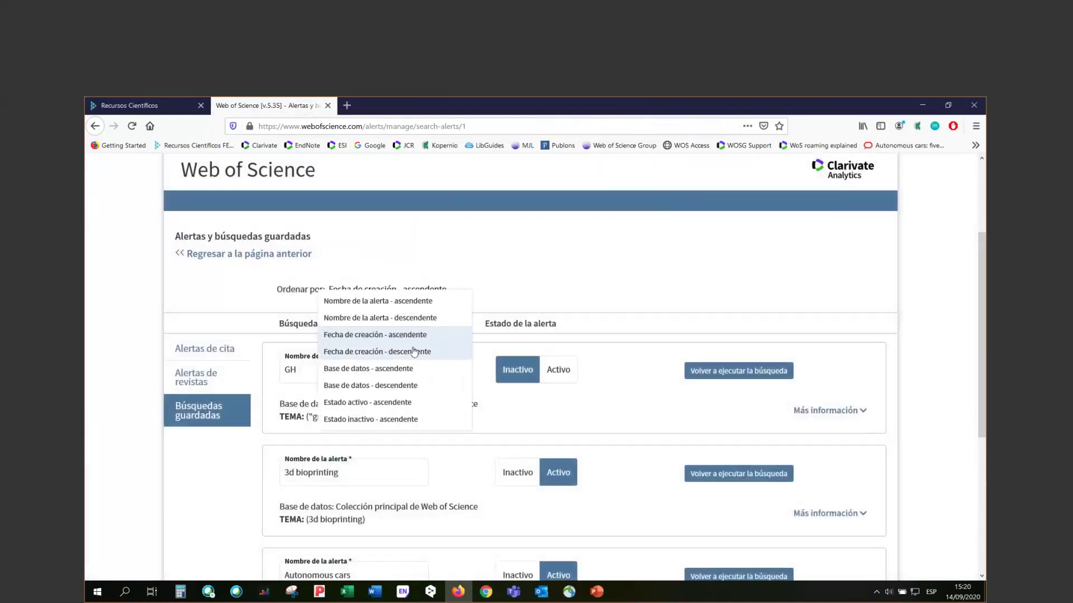
{"action": "left_click", "coordinate": [411, 358]}
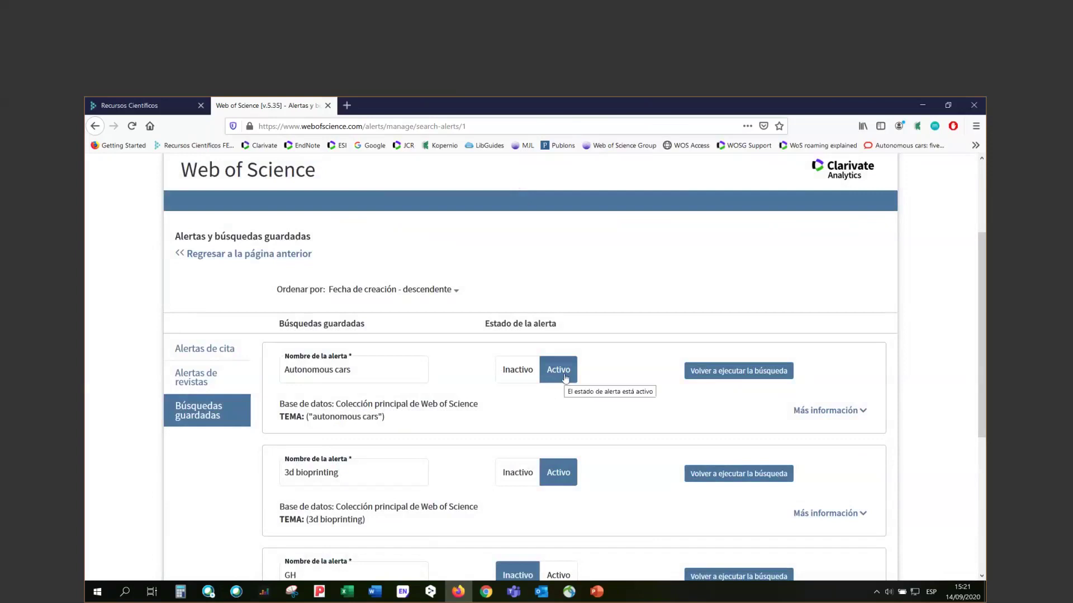
Expand the details of the Autonomous cars alert and review its frequency choices and e-mail recipients.
{"action": "left_click", "coordinate": [822, 411]}
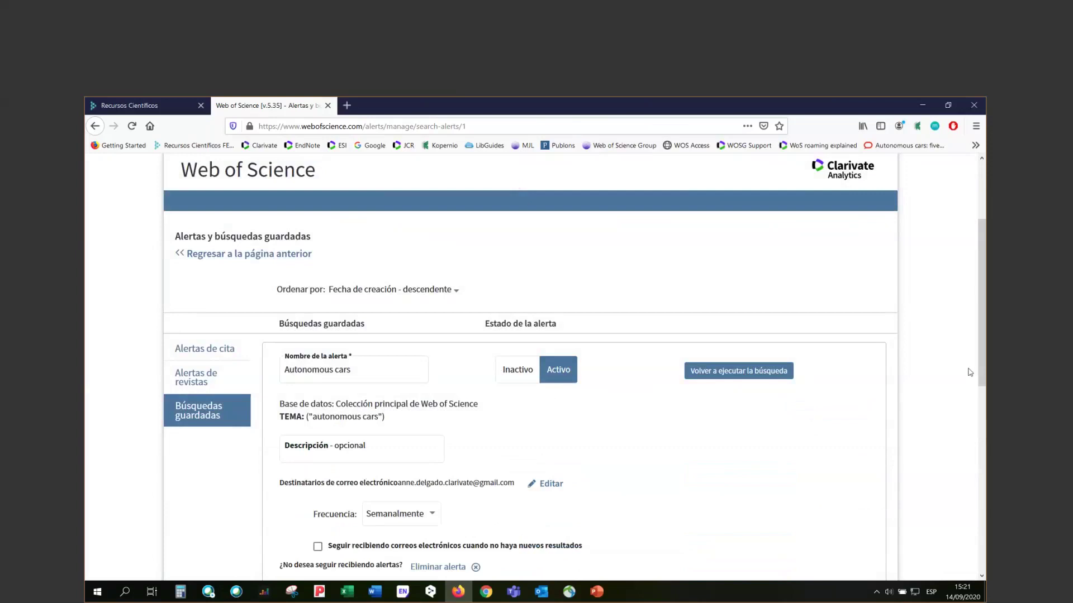
{"action": "scroll", "coordinate": [977, 350], "scroll_direction": "down", "scroll_amount": 3}
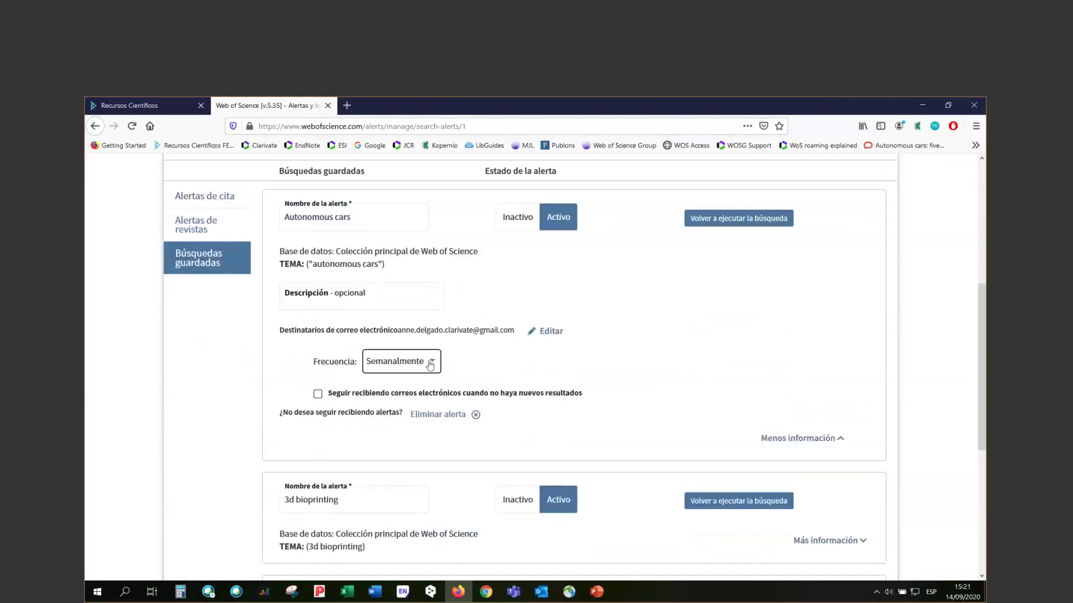
{"action": "left_click", "coordinate": [432, 362]}
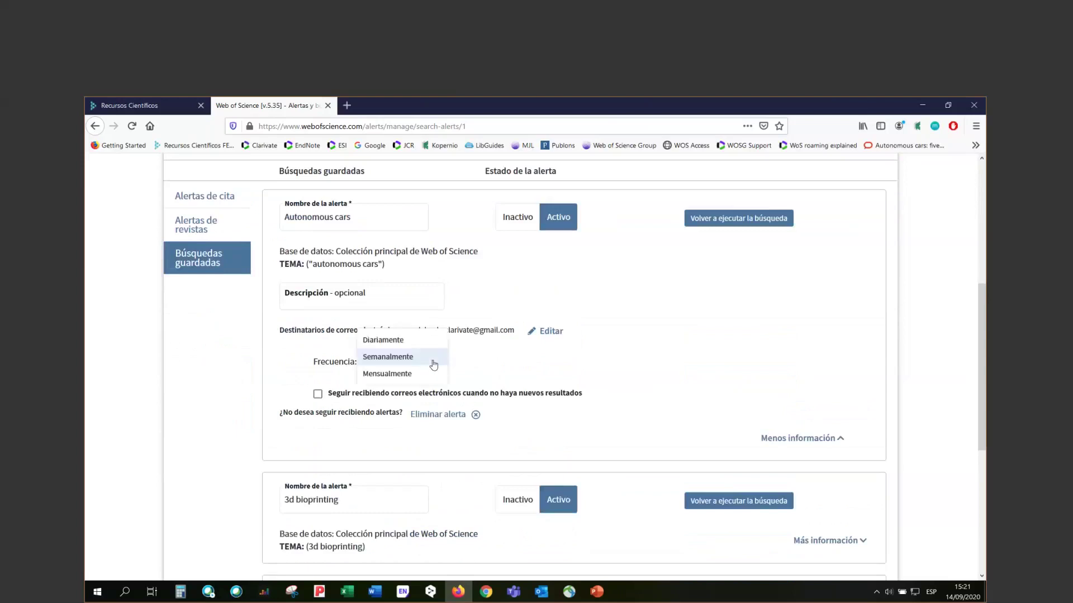
{"action": "left_click", "coordinate": [485, 373]}
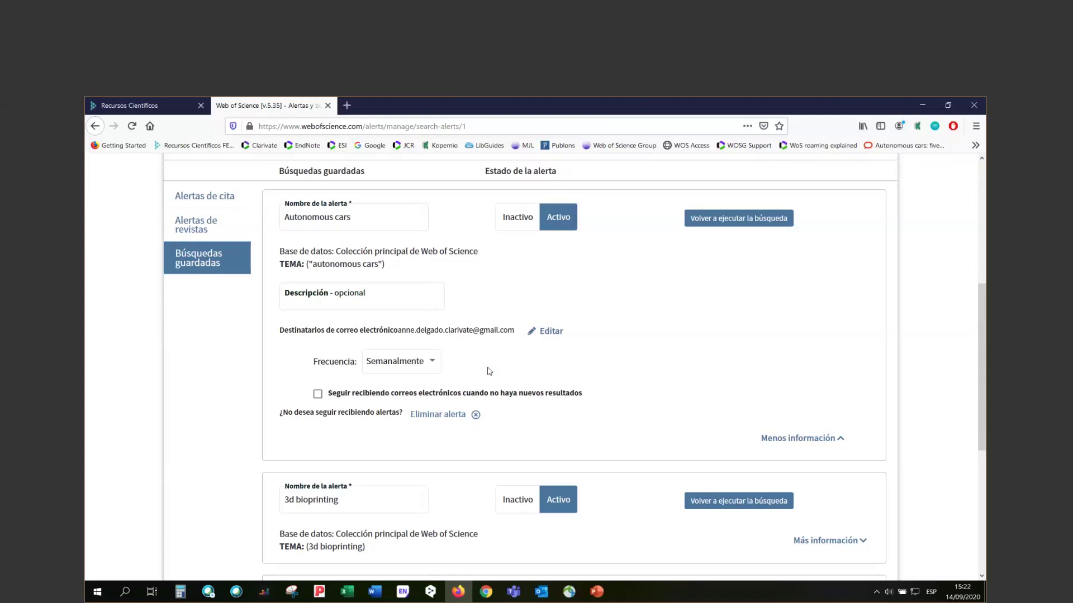
{"action": "left_click", "coordinate": [535, 332]}
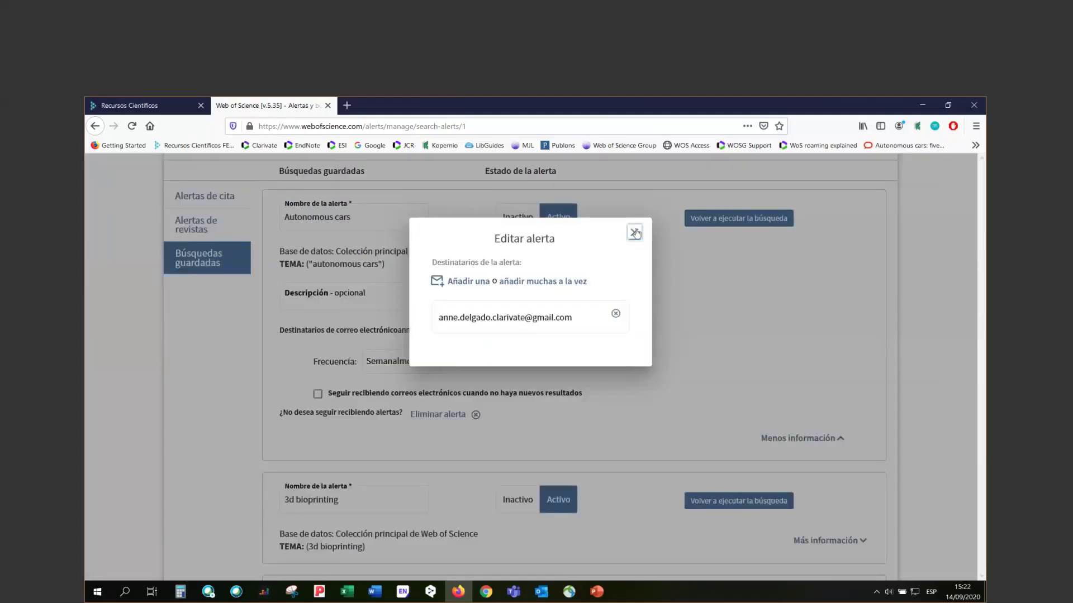
{"action": "left_click", "coordinate": [636, 234]}
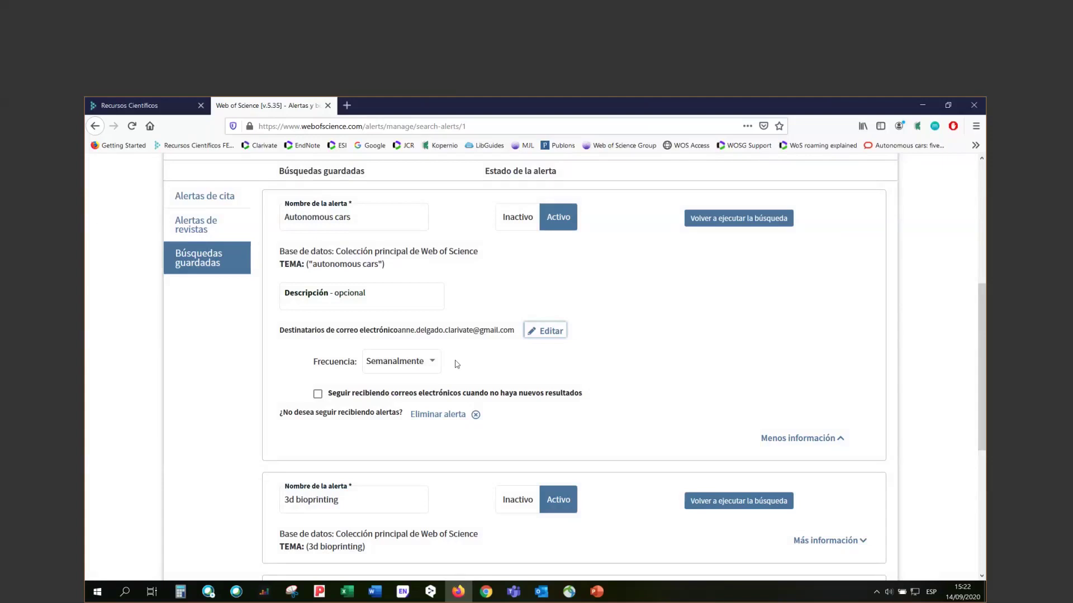
Toggle the alert's option for e-mails without new results on and off, and switch its status to Inactive and back to Active.
{"action": "left_click", "coordinate": [317, 395]}
{"action": "left_click", "coordinate": [317, 394]}
{"action": "left_click", "coordinate": [523, 219]}
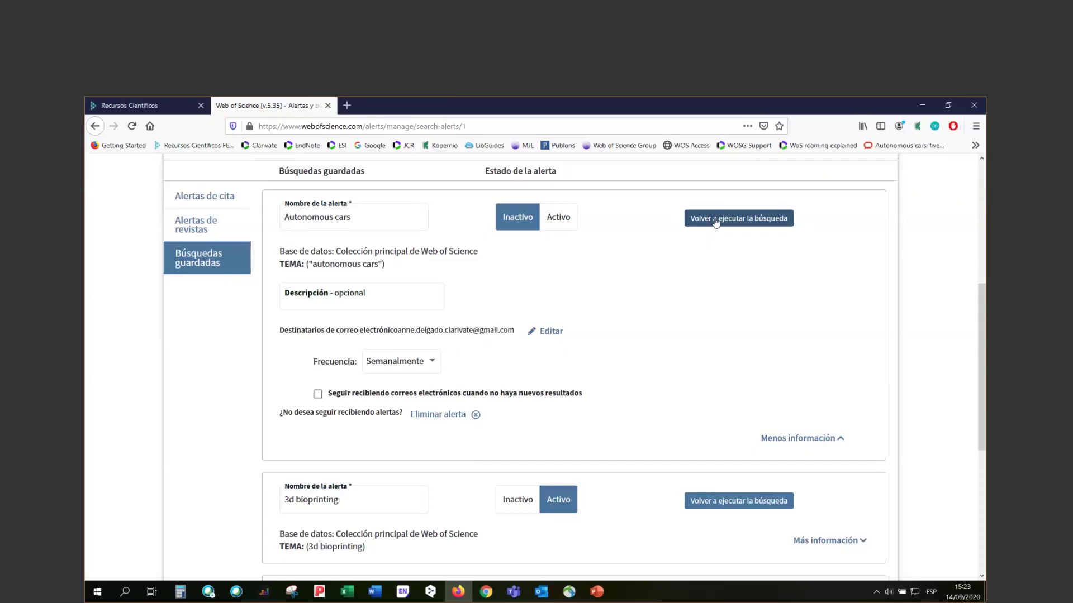
{"action": "left_click", "coordinate": [558, 218]}
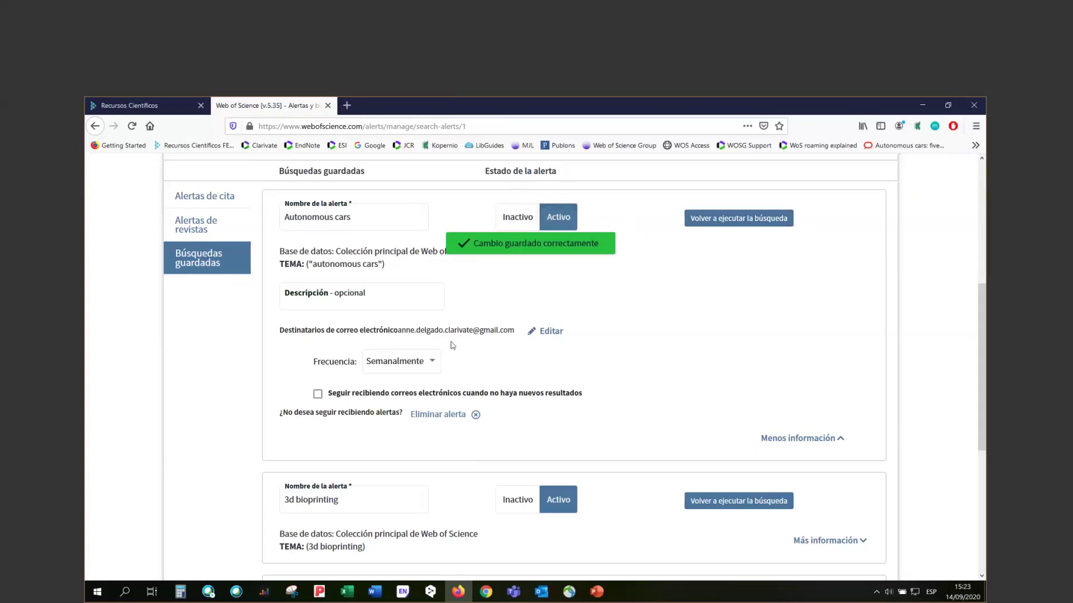
{"action": "left_click", "coordinate": [408, 361]}
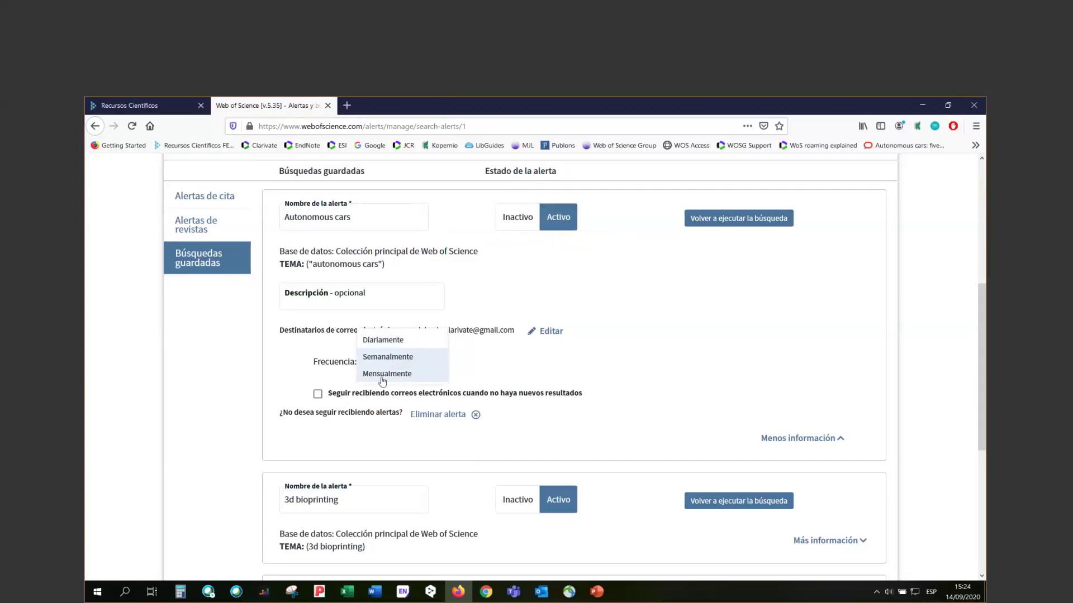
{"action": "left_click", "coordinate": [485, 374]}
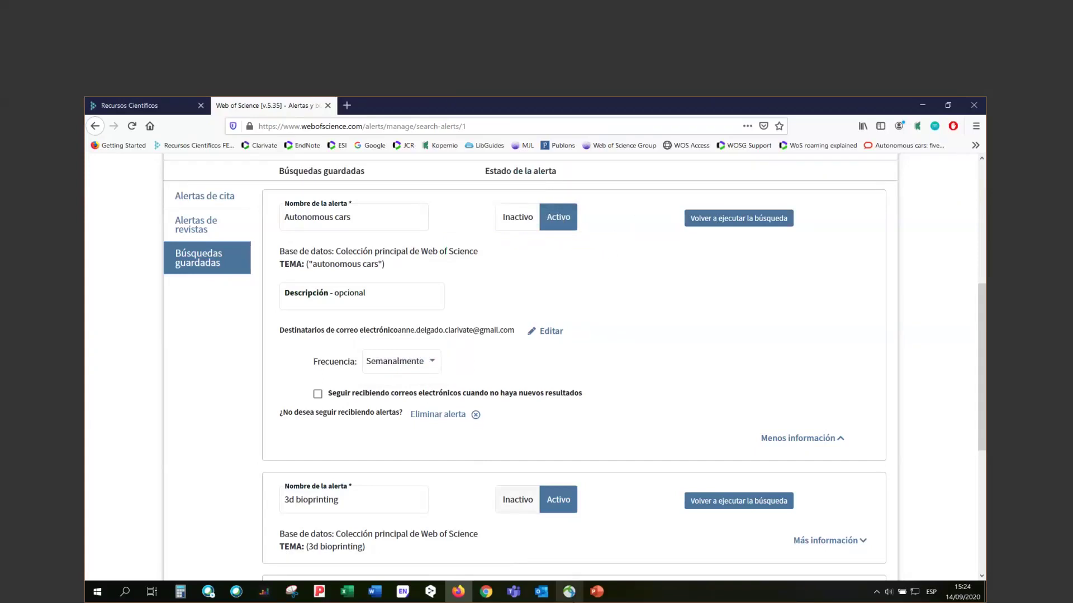
Switch to PowerPoint, present slide 15 with the example of a received alert, and end the slide show.
{"action": "left_click", "coordinate": [596, 597]}
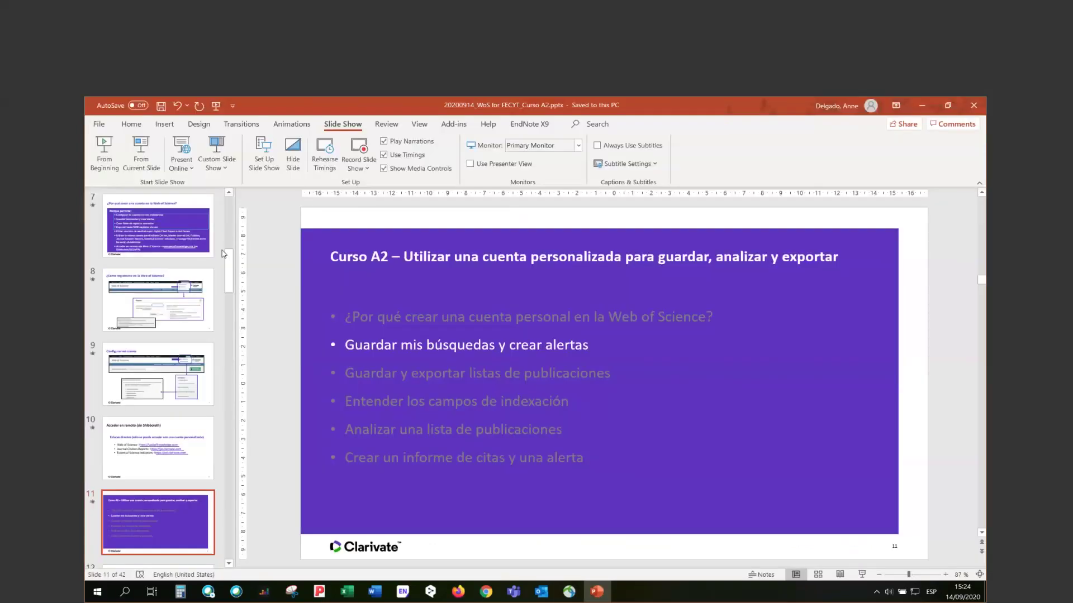
{"action": "left_click_drag", "start_coordinate": [229, 271], "coordinate": [239, 313]}
{"action": "left_click", "coordinate": [158, 447]}
{"action": "left_click", "coordinate": [141, 152]}
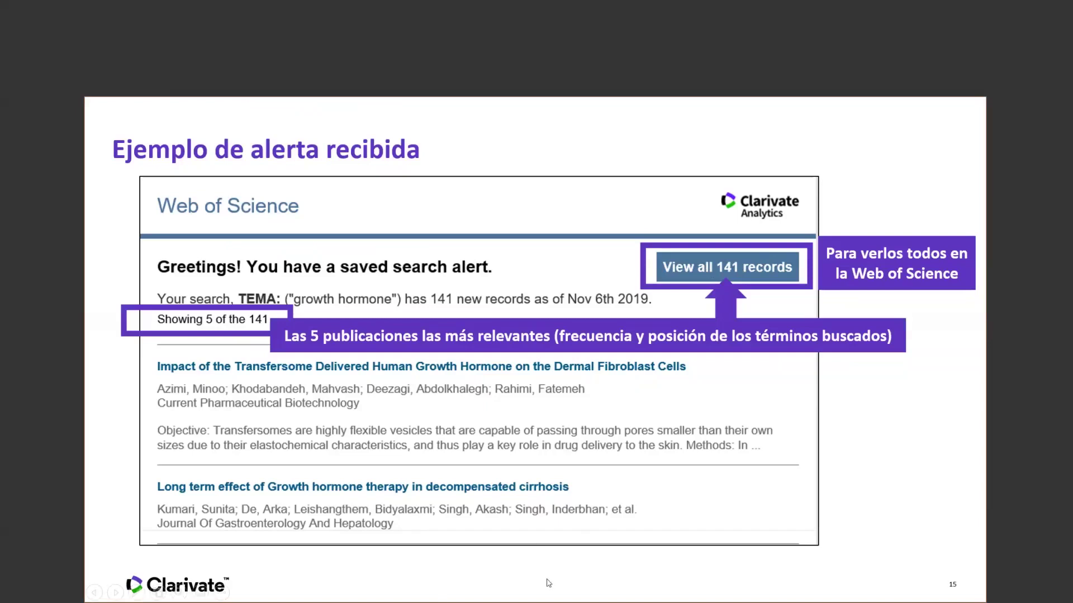
{"action": "key", "text": "Escape"}
Switch back to Firefox, rerun the saved Autonomous cars search, and review its time period choices and citation indexes.
{"action": "left_click", "coordinate": [468, 596]}
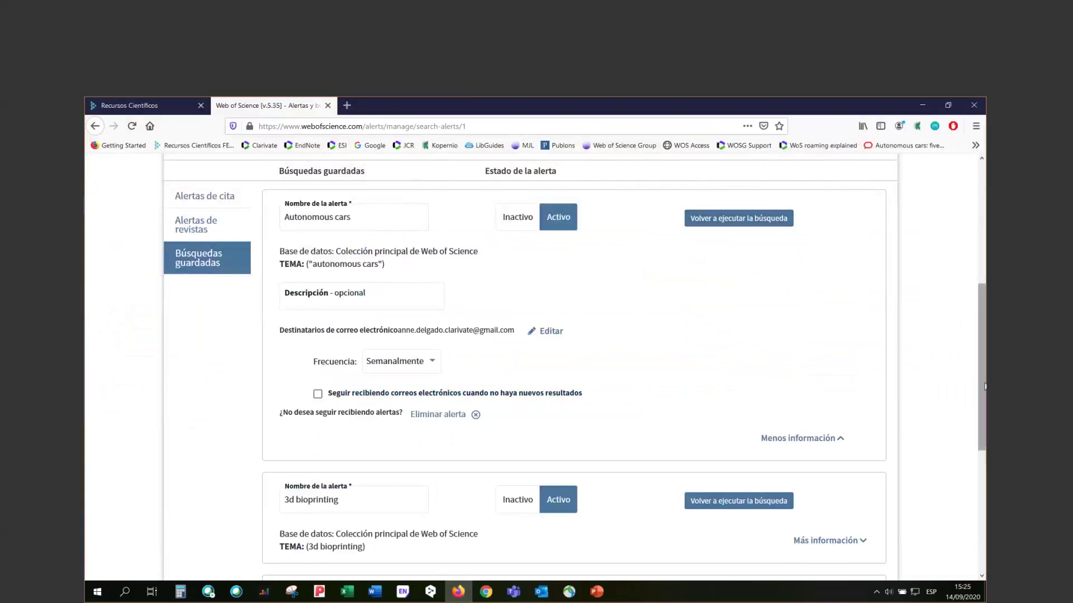
{"action": "scroll", "coordinate": [859, 314], "scroll_direction": "up", "scroll_amount": 2}
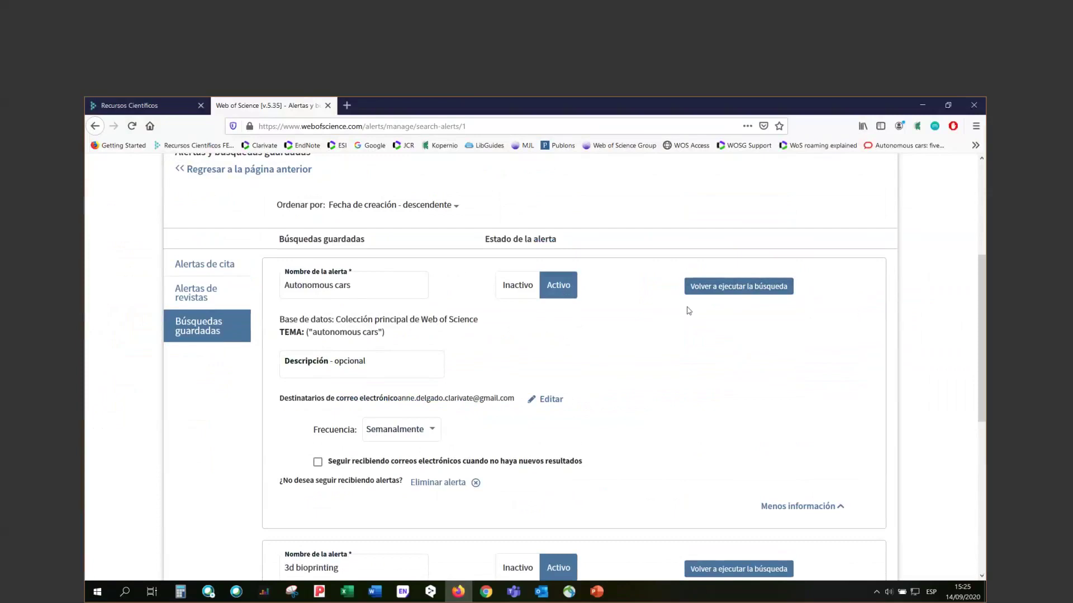
{"action": "left_click", "coordinate": [709, 296]}
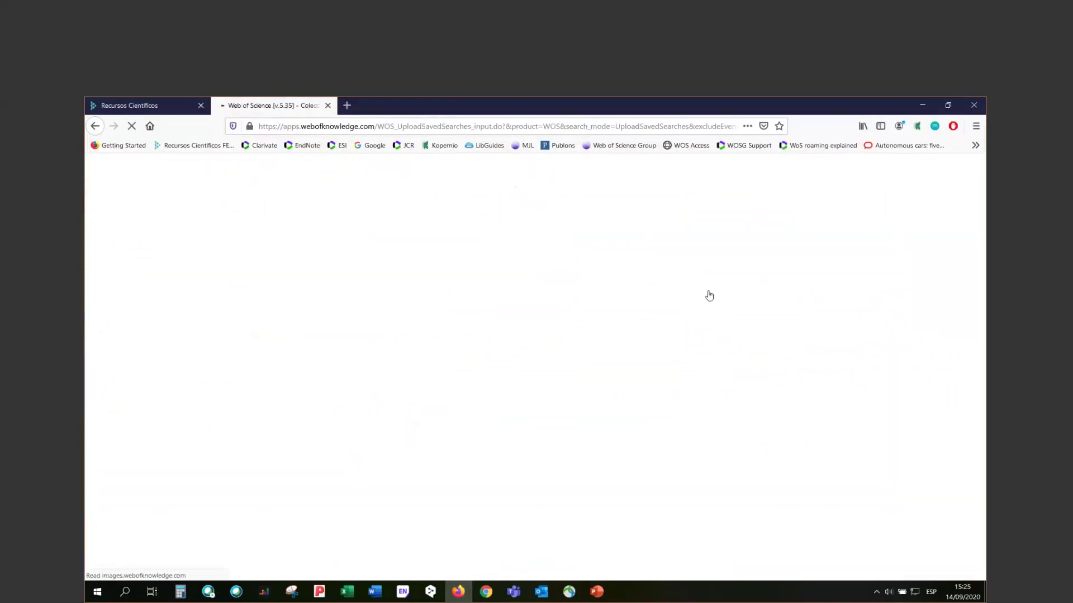
{"action": "left_click_drag", "start_coordinate": [977, 286], "coordinate": [979, 369]}
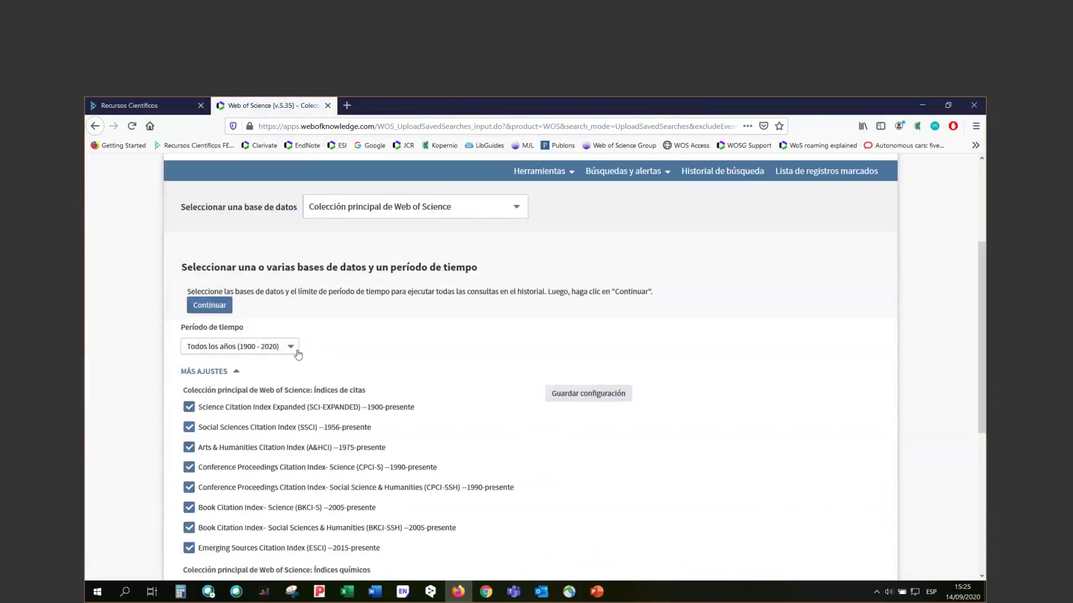
{"action": "left_click", "coordinate": [290, 348]}
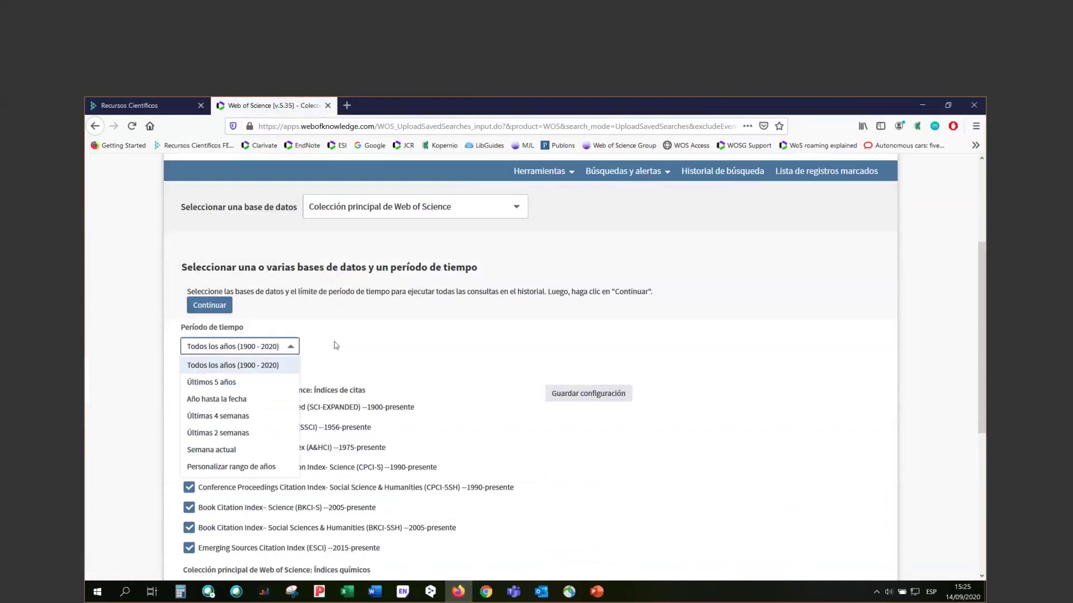
{"action": "left_click", "coordinate": [336, 346]}
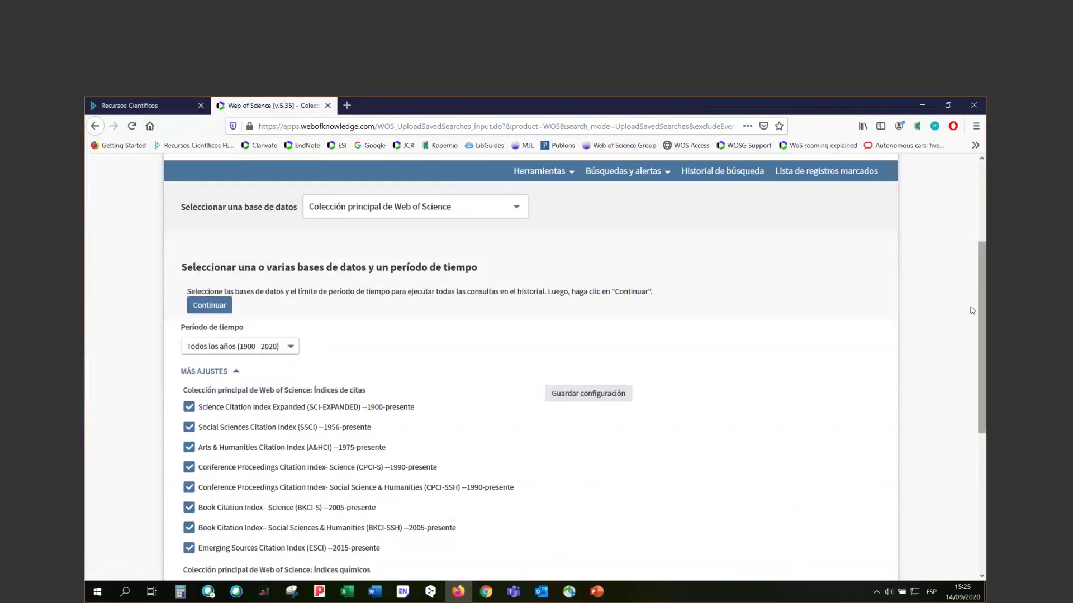
{"action": "left_click_drag", "start_coordinate": [985, 302], "coordinate": [978, 325]}
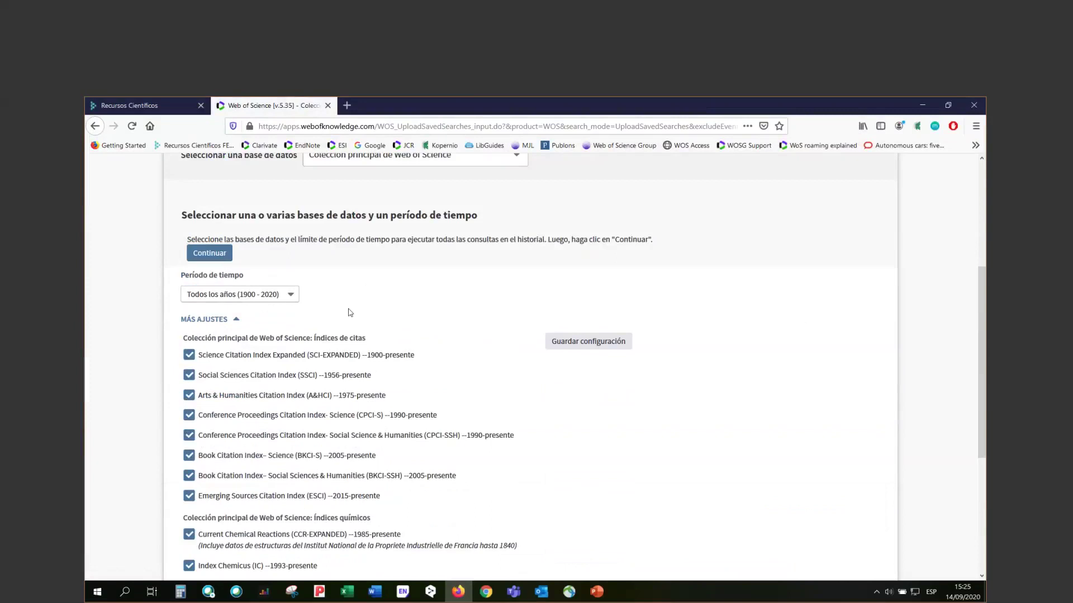
{"action": "left_click_drag", "start_coordinate": [981, 373], "coordinate": [981, 321]}
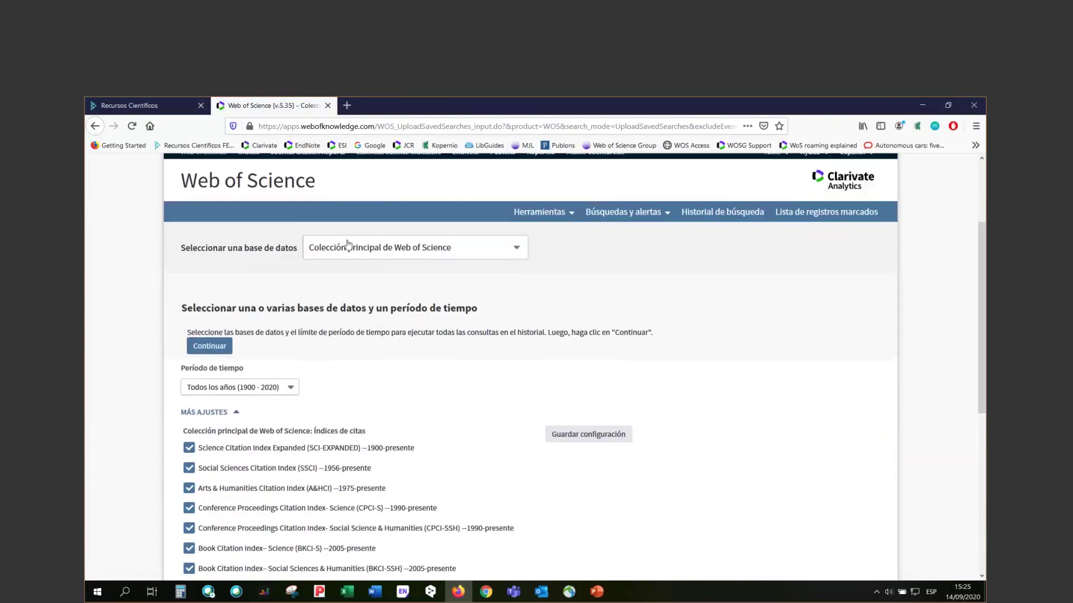
Return through the saved alerts page to the "autonomous cars" results and open the search history.
{"action": "left_click", "coordinate": [94, 125]}
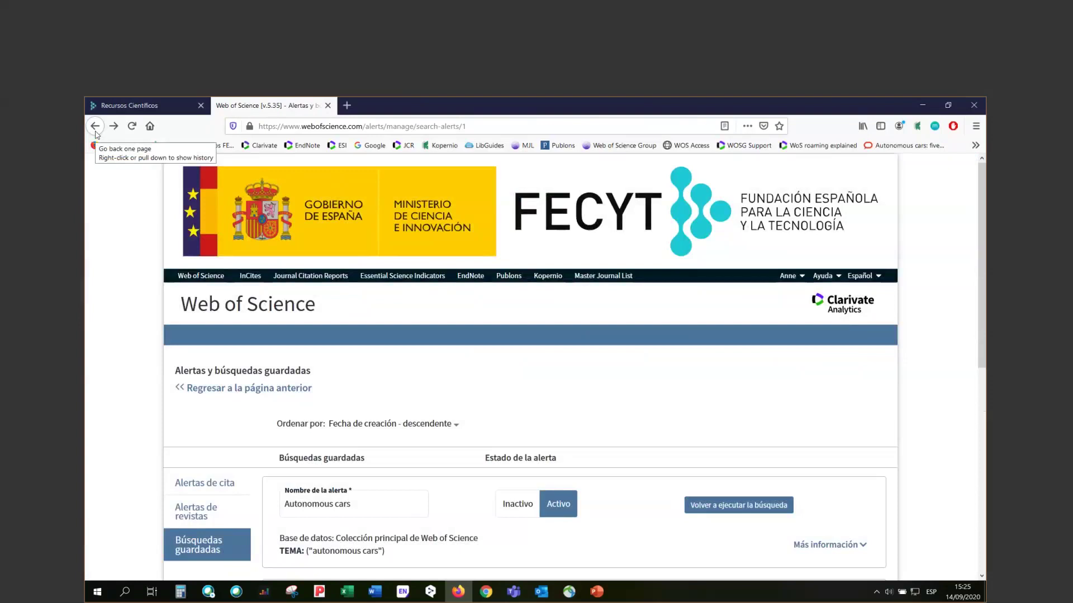
{"action": "left_click", "coordinate": [272, 391]}
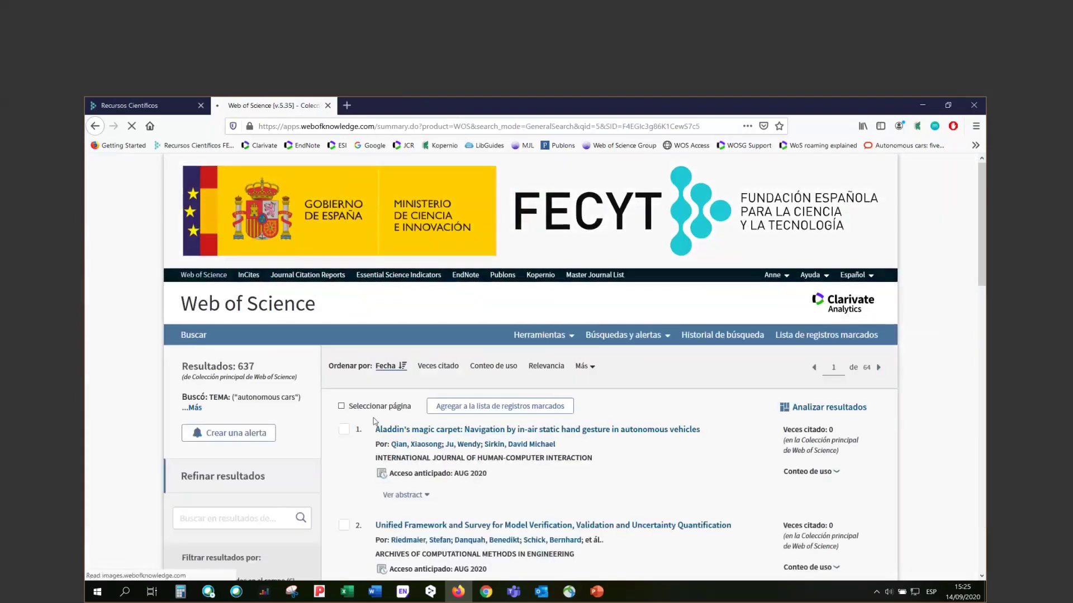
{"action": "left_click", "coordinate": [724, 339]}
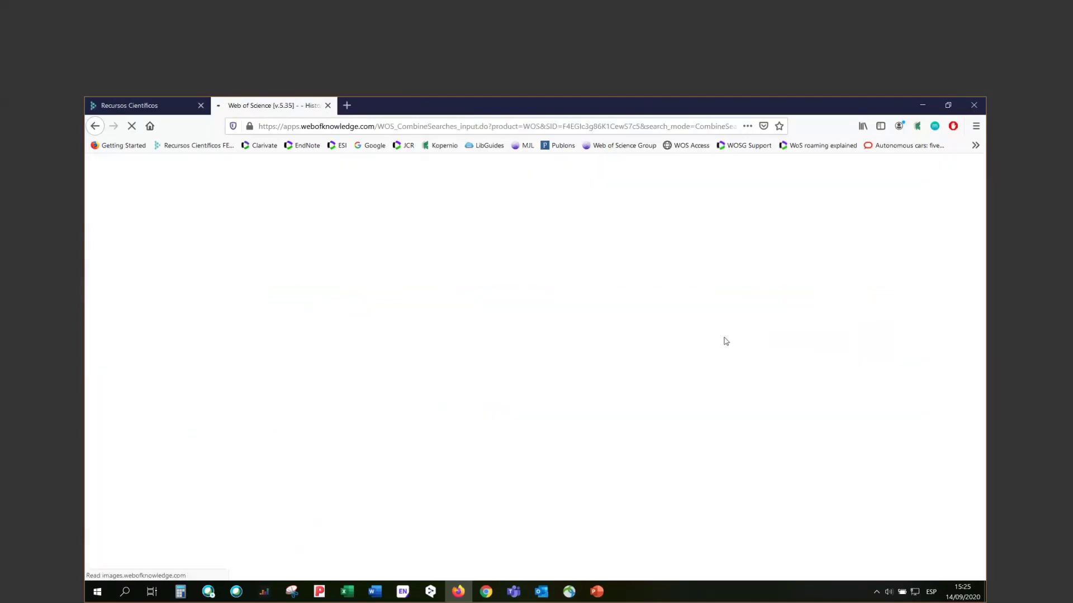
{"action": "scroll", "coordinate": [918, 405], "scroll_direction": "down", "scroll_amount": 1}
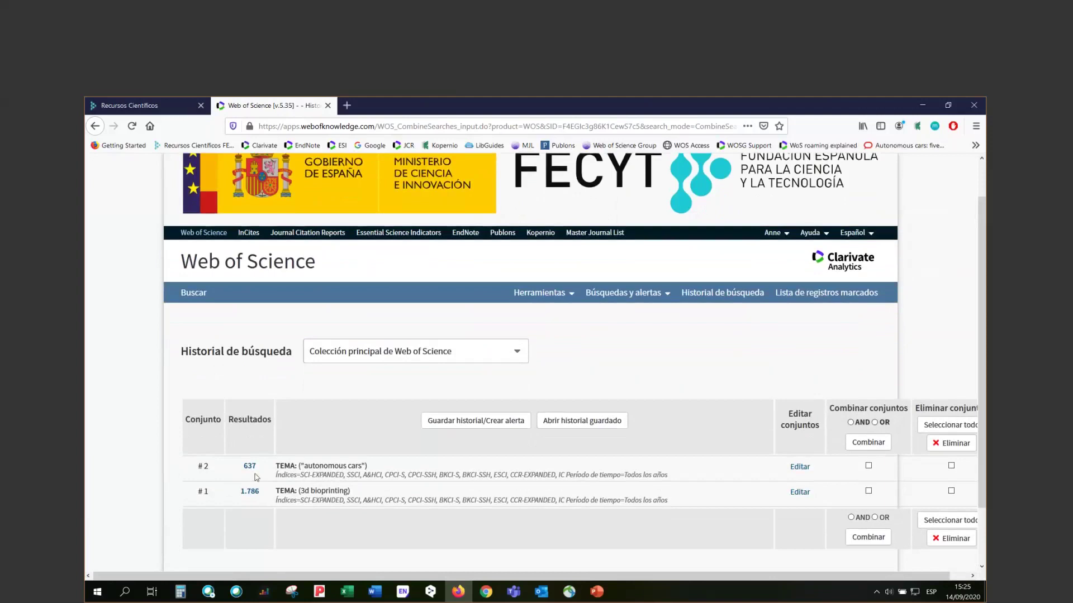
Switch to PowerPoint and present slide 13 on saving searches and creating alerts.
{"action": "left_click", "coordinate": [596, 593]}
{"action": "left_click", "coordinate": [158, 300]}
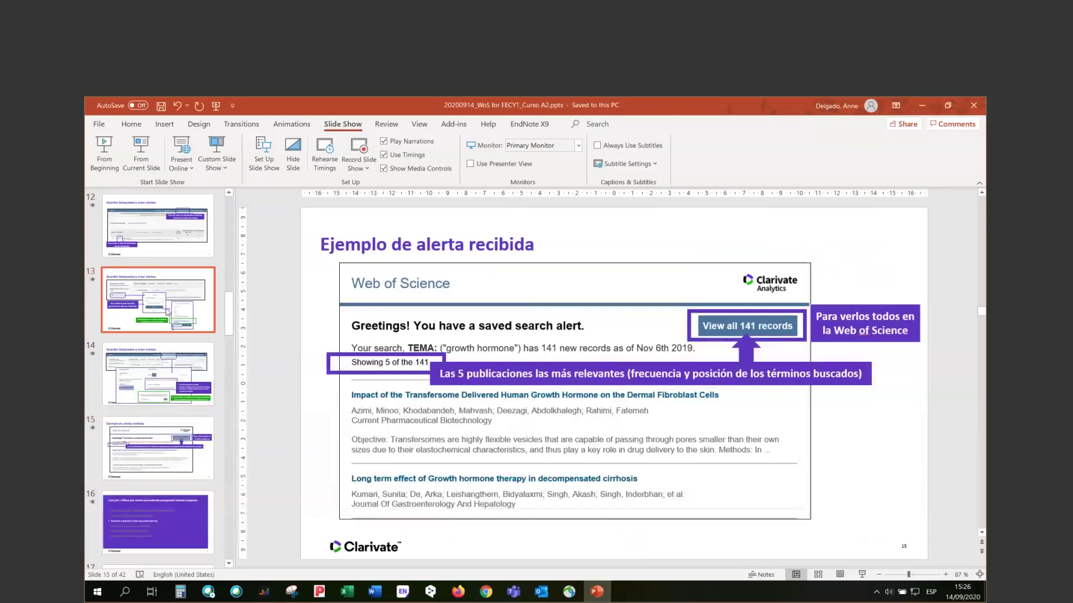
{"action": "left_click", "coordinate": [149, 163]}
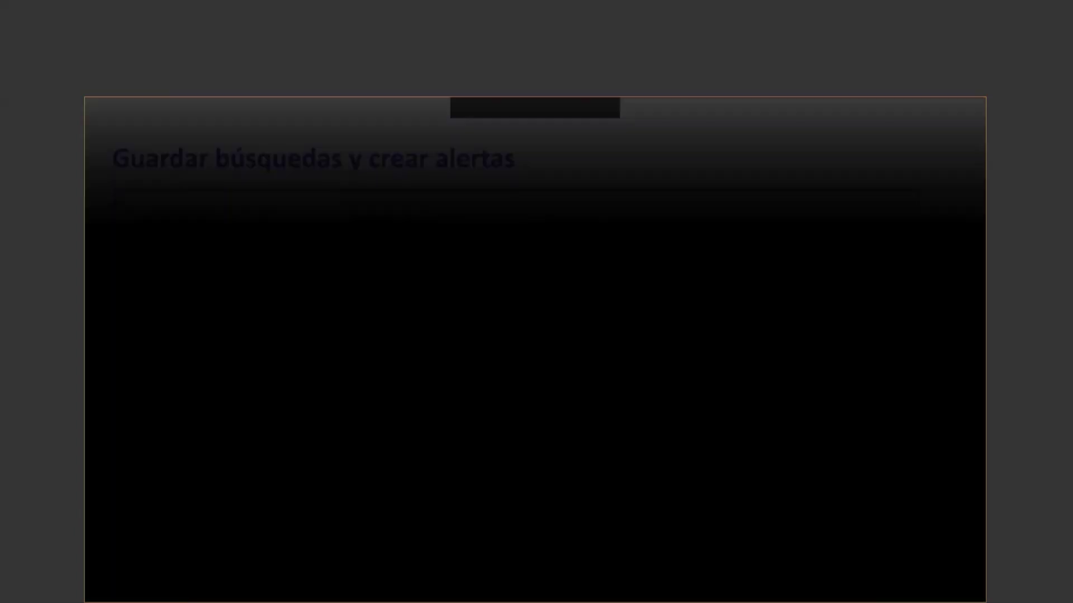
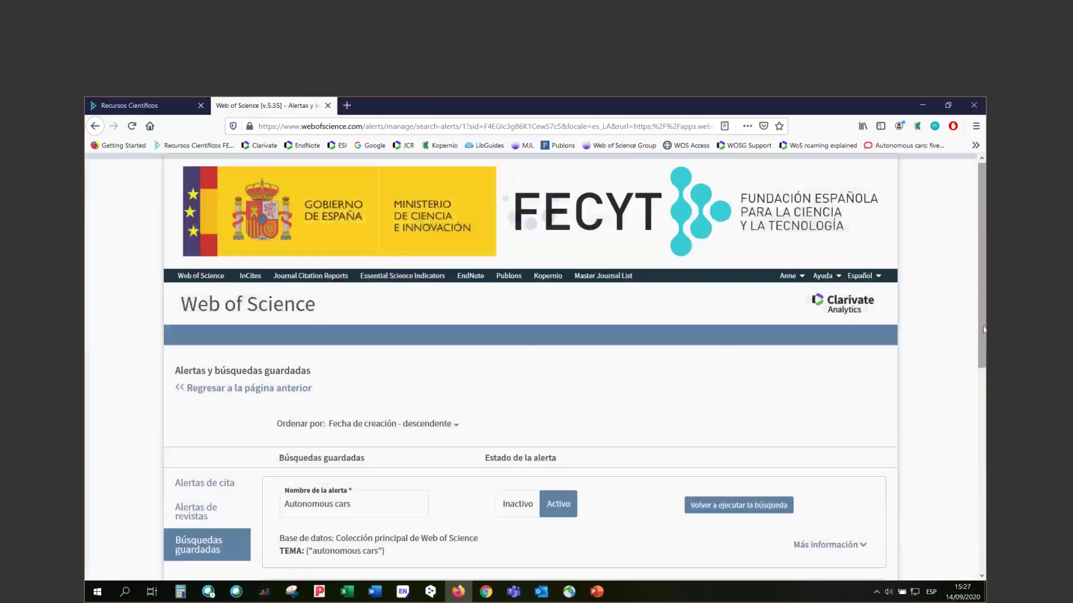
Examine the section for importing a saved history from a local drive, below the saved alerts in Firefox.
{"action": "scroll", "coordinate": [530, 368], "scroll_direction": "down", "scroll_amount": 2}
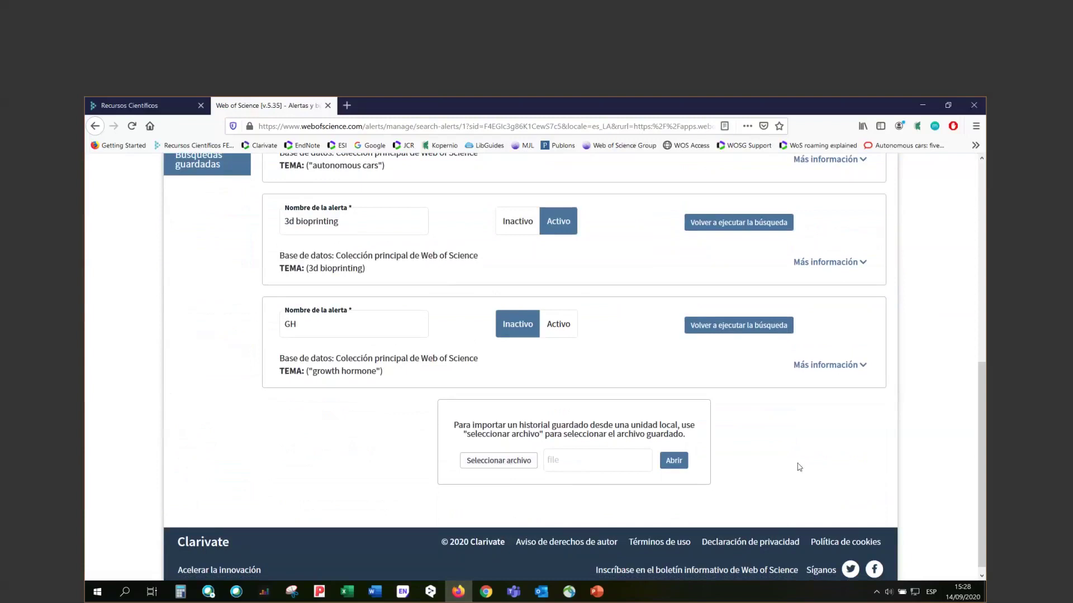
Return from the saved alerts page to the search history and review its sets and combine options.
{"action": "scroll", "coordinate": [982, 451], "scroll_direction": "up", "scroll_amount": 2}
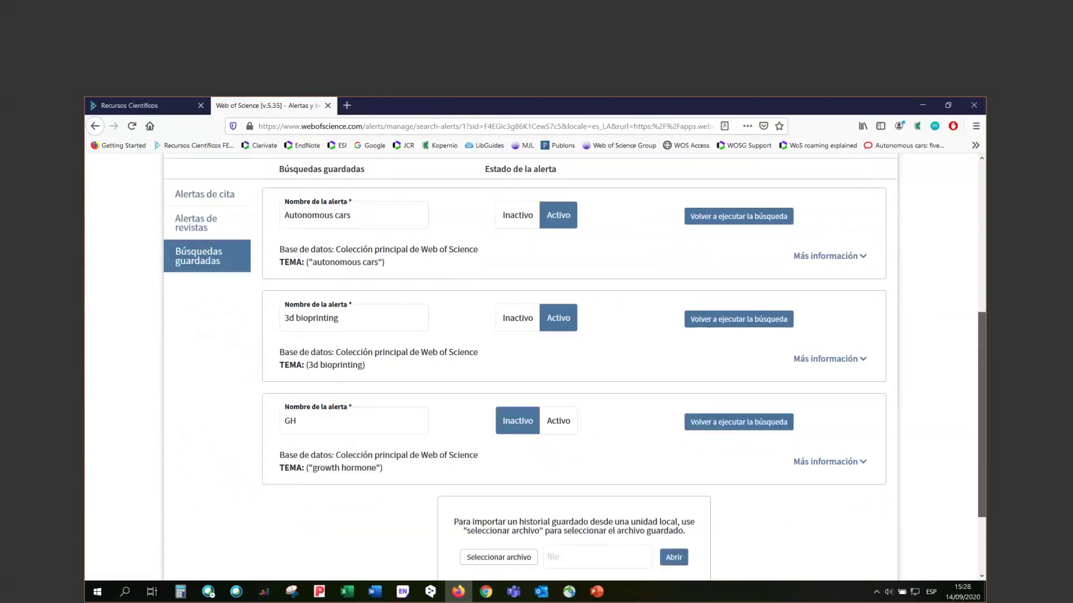
{"action": "scroll", "coordinate": [951, 304], "scroll_direction": "up", "scroll_amount": 4}
{"action": "left_click", "coordinate": [280, 283]}
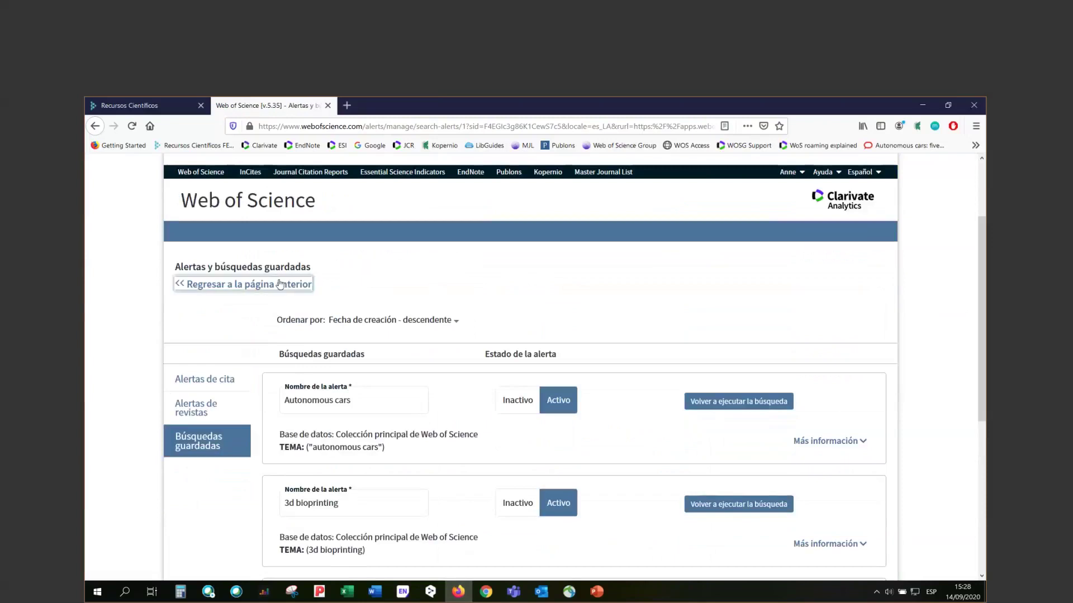
{"action": "left_click", "coordinate": [269, 288]}
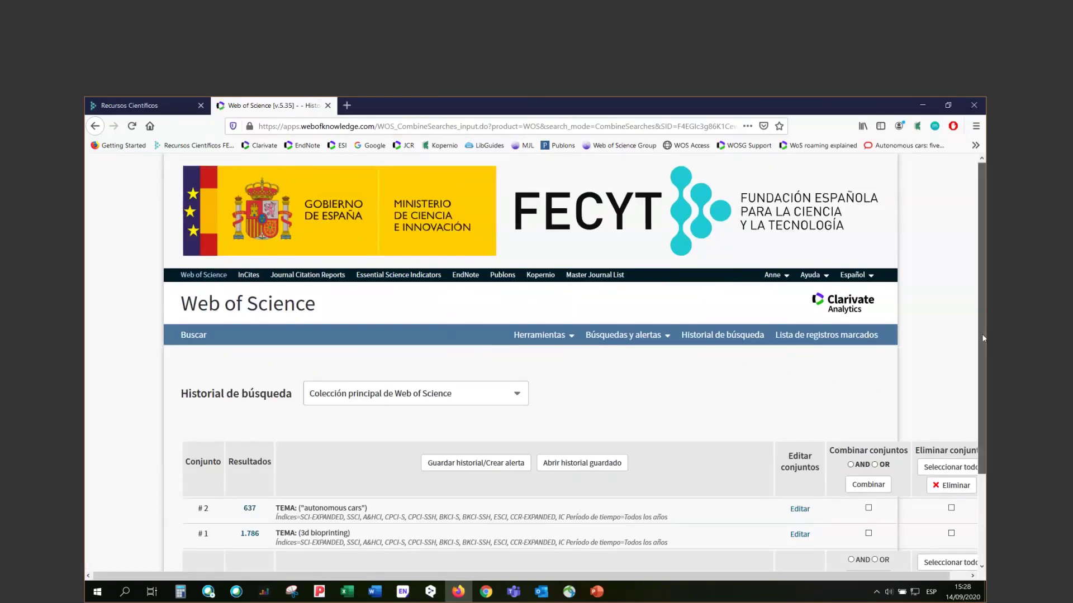
{"action": "scroll", "coordinate": [981, 333], "scroll_direction": "down", "scroll_amount": 3}
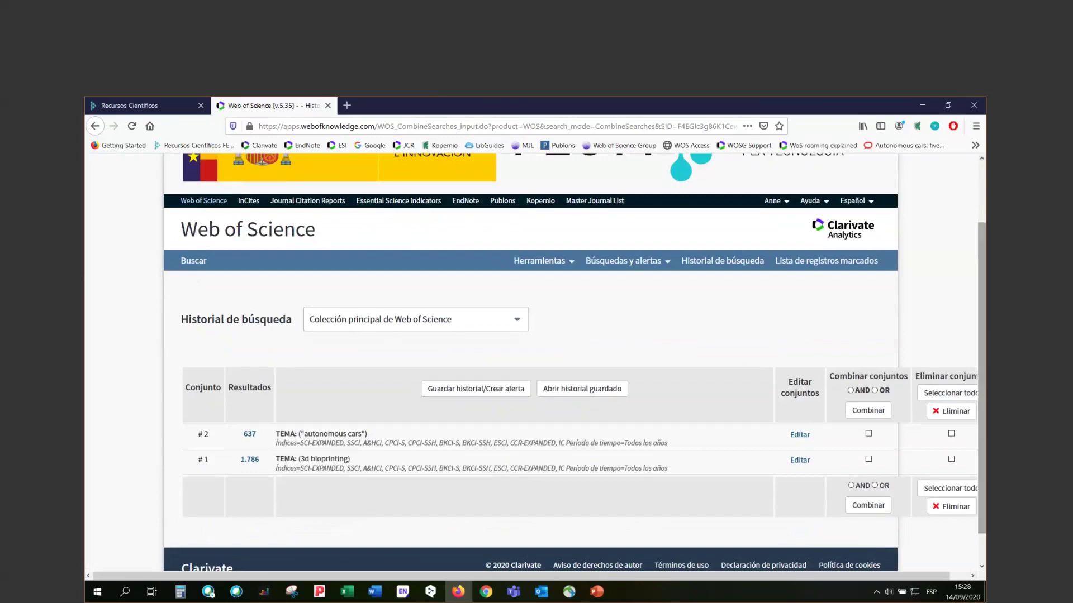
{"action": "left_click_drag", "start_coordinate": [981, 297], "coordinate": [979, 317]}
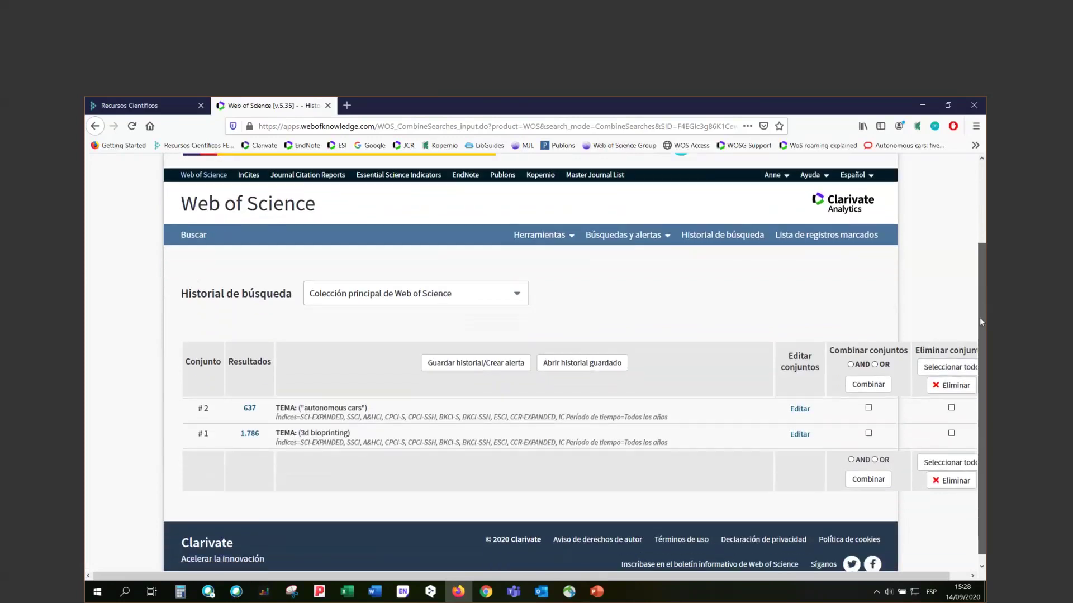
Switch to PowerPoint and present slide 16 on saving and exporting publication lists.
{"action": "left_click", "coordinate": [596, 591]}
{"action": "left_click", "coordinate": [158, 522]}
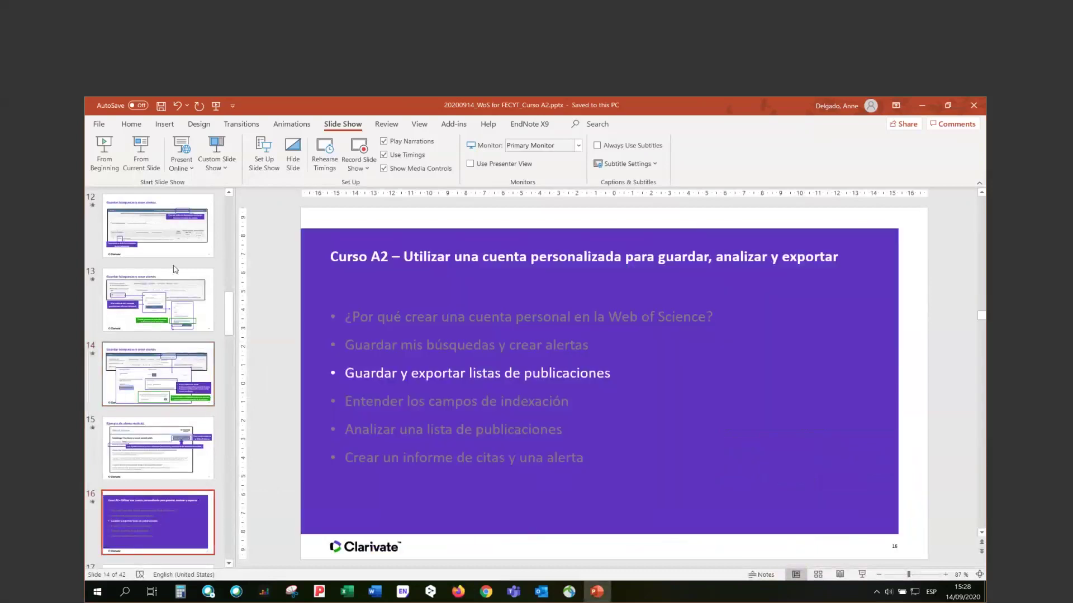
{"action": "key", "text": "shift+F5"}
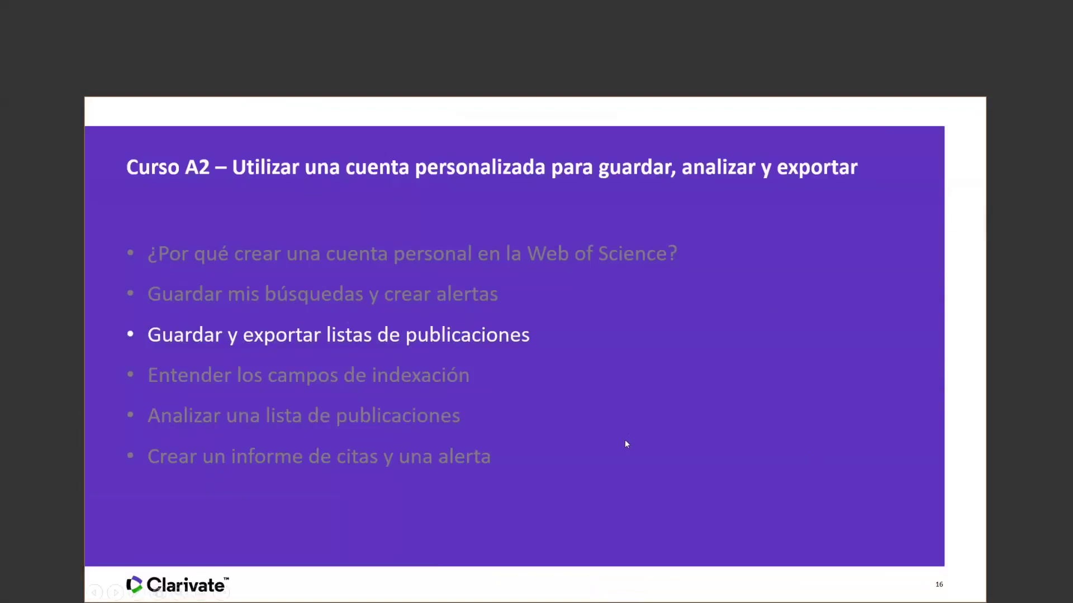
{"action": "key", "text": "Escape"}
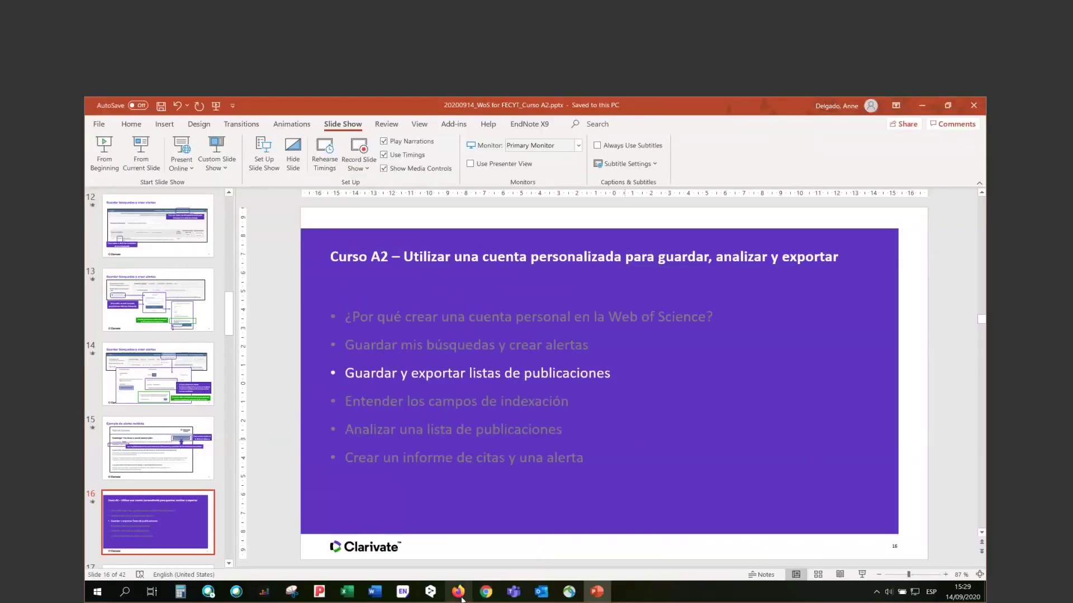
Switch back to Firefox and open the "autonomous cars" results from the search history.
{"action": "left_click", "coordinate": [459, 594]}
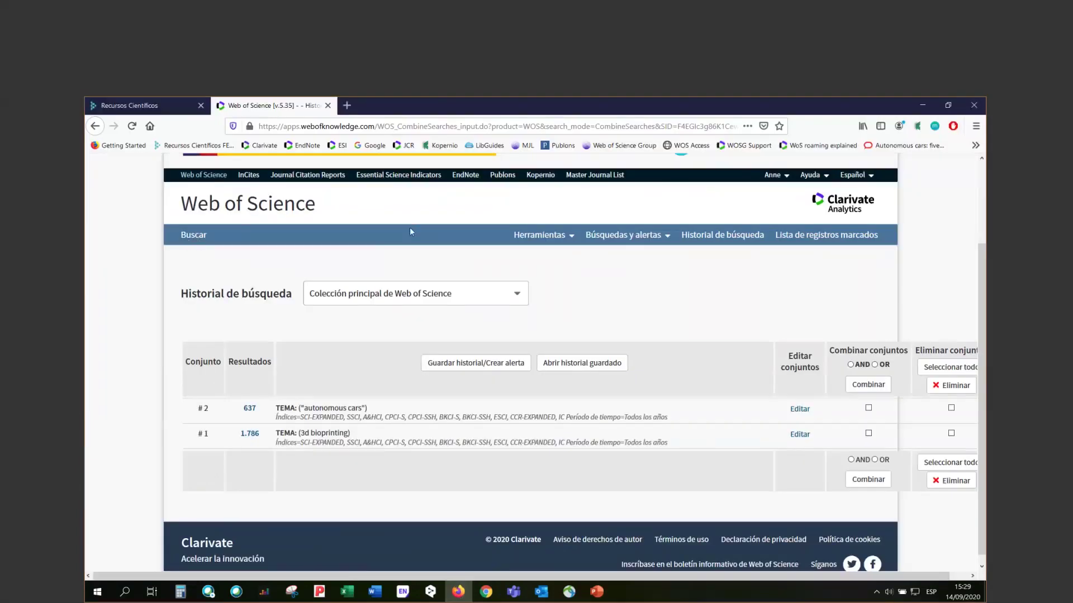
{"action": "left_click", "coordinate": [249, 409]}
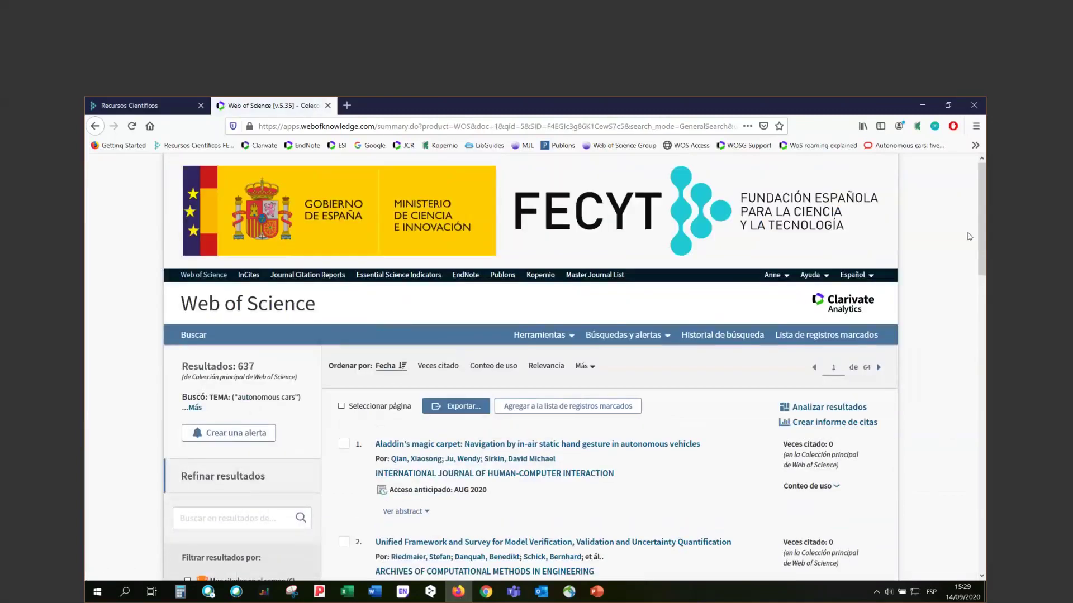
{"action": "left_click_drag", "start_coordinate": [979, 234], "coordinate": [979, 267]}
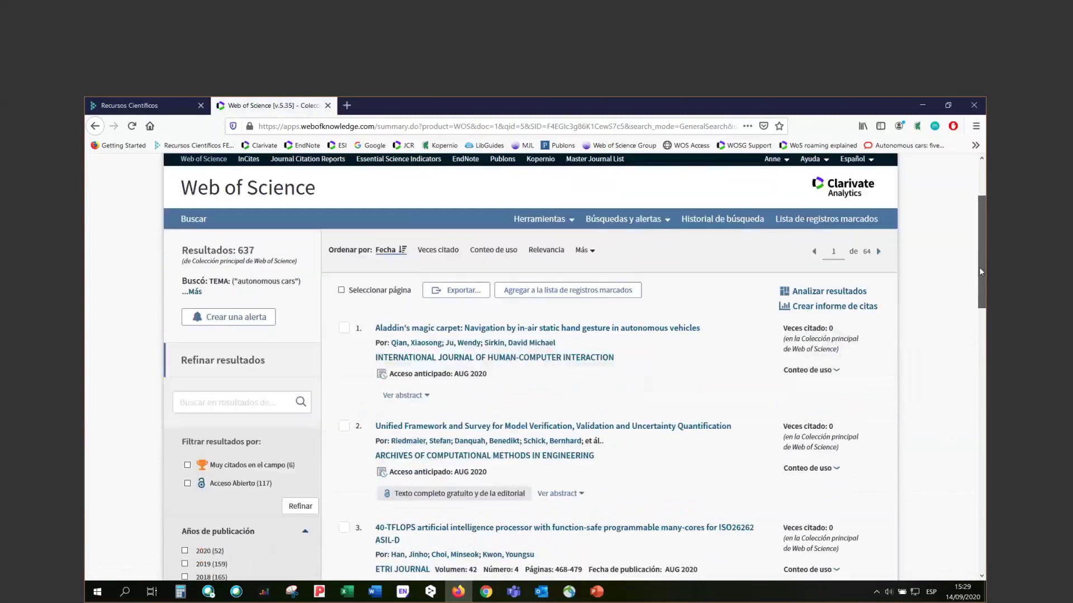
Review the Excel export options for record range and record content, leaving without exporting.
{"action": "left_click", "coordinate": [460, 298]}
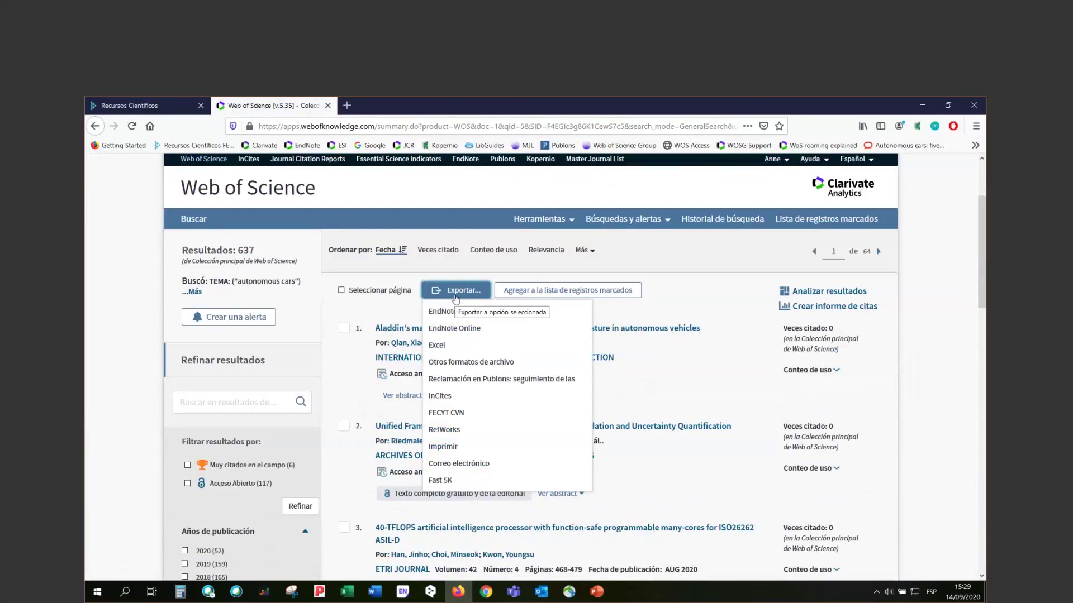
{"action": "left_click", "coordinate": [447, 347]}
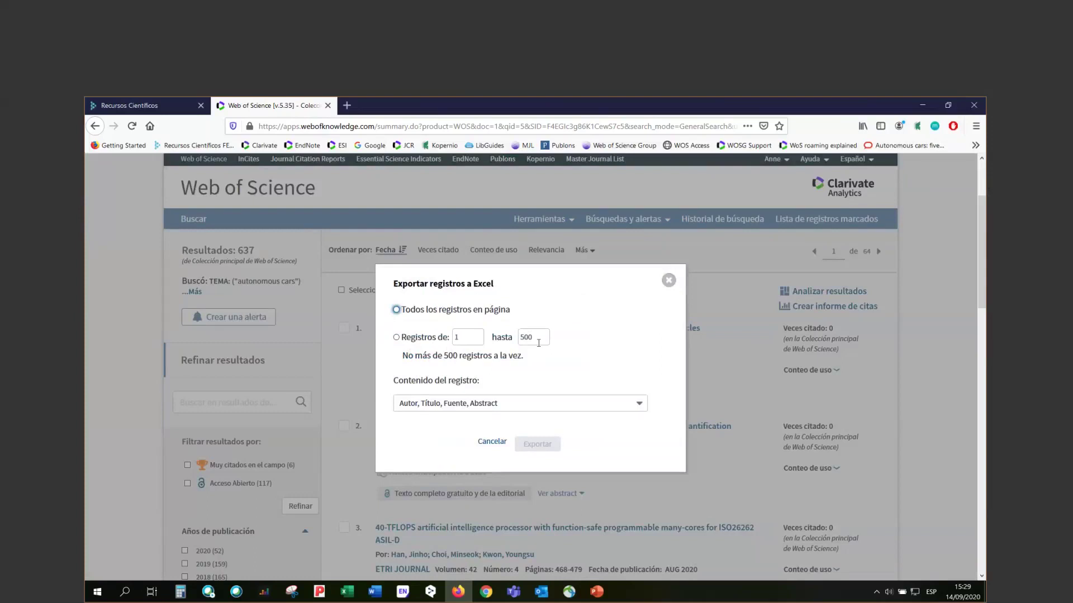
{"action": "left_click", "coordinate": [636, 410]}
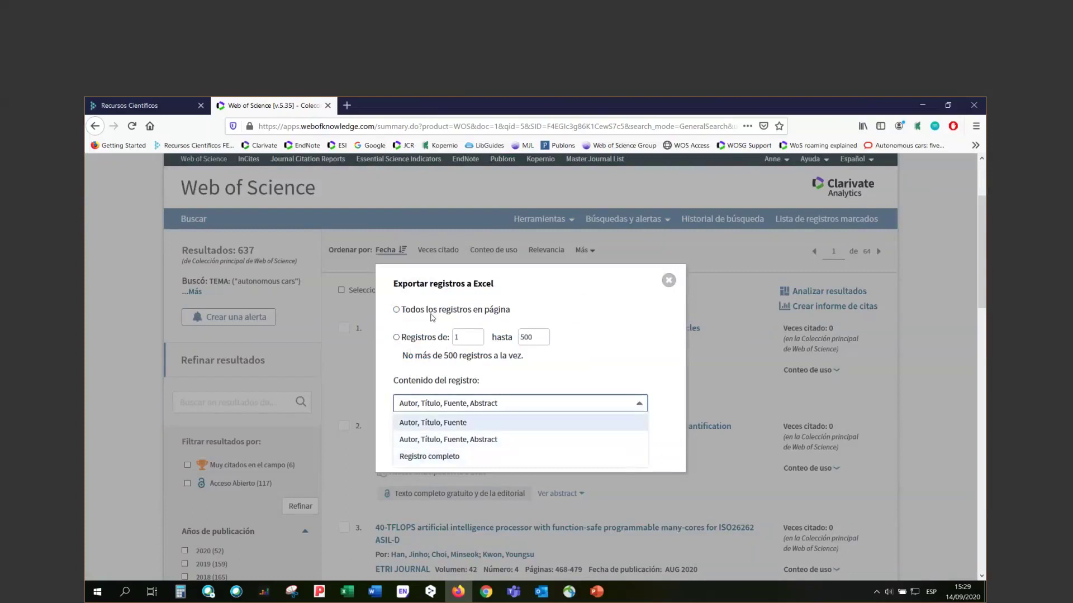
{"action": "left_click", "coordinate": [668, 281]}
{"action": "left_click", "coordinate": [668, 281]}
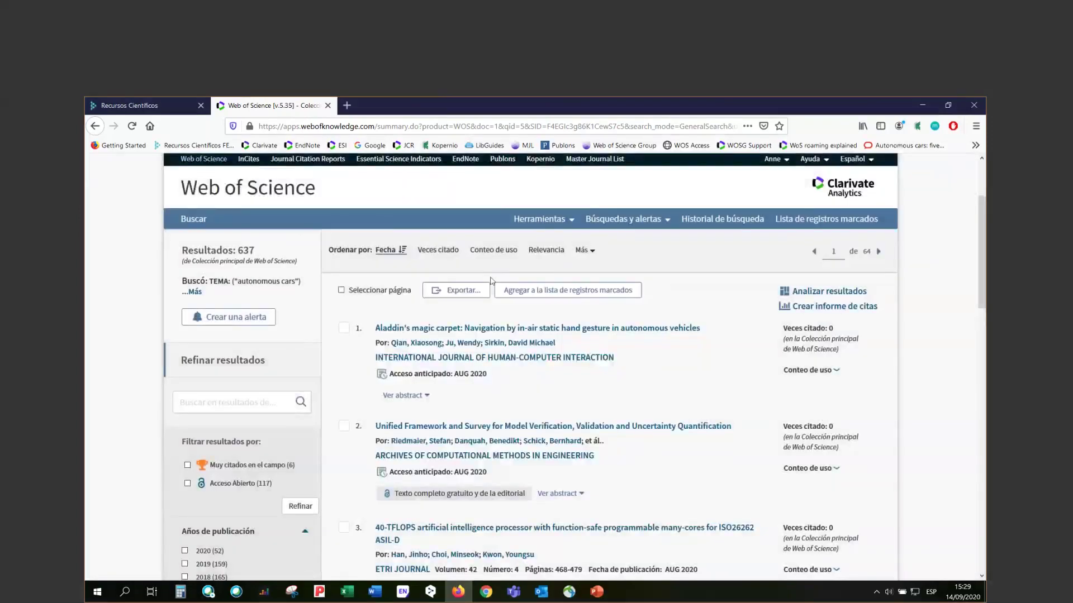
Review the file formats offered for exporting records to other file types, leaving without exporting.
{"action": "left_click", "coordinate": [480, 291]}
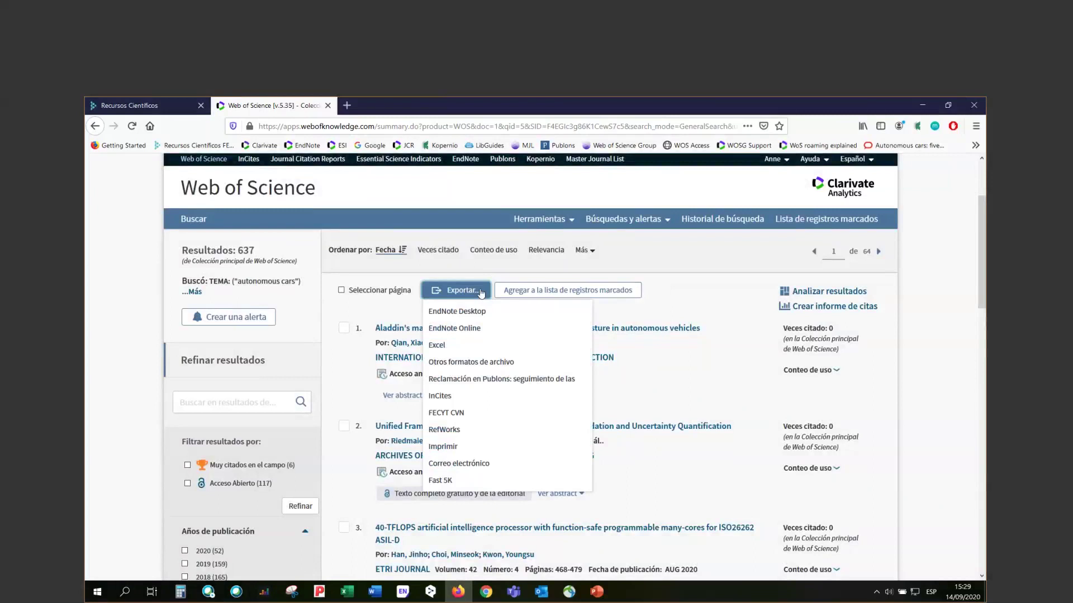
{"action": "left_click", "coordinate": [484, 363]}
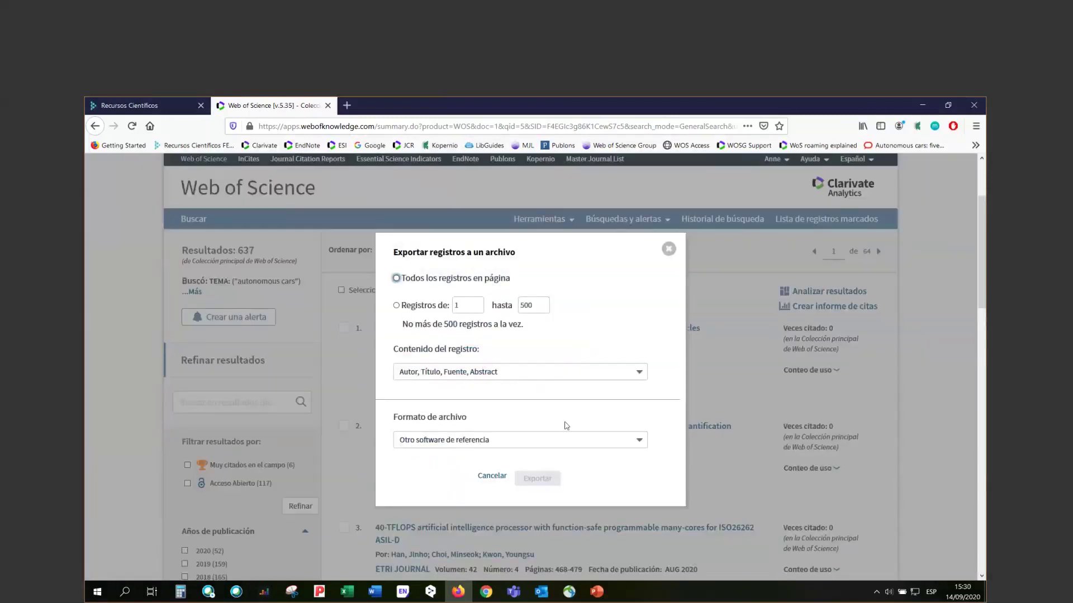
{"action": "left_click", "coordinate": [639, 441]}
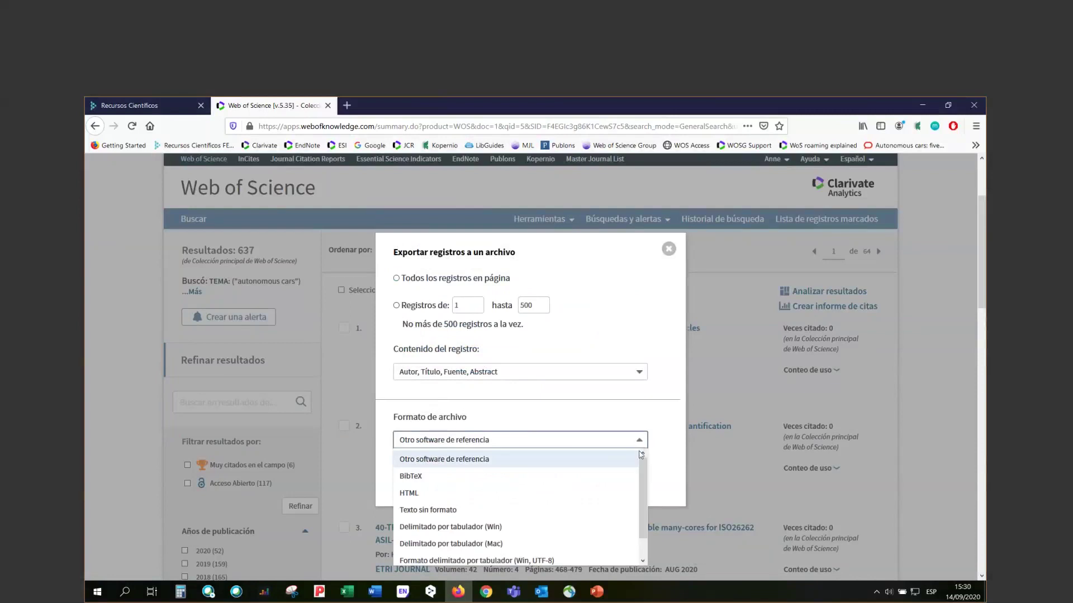
{"action": "scroll", "coordinate": [639, 508], "scroll_direction": "down", "scroll_amount": 1}
{"action": "scroll", "coordinate": [639, 505], "scroll_direction": "up", "scroll_amount": 1}
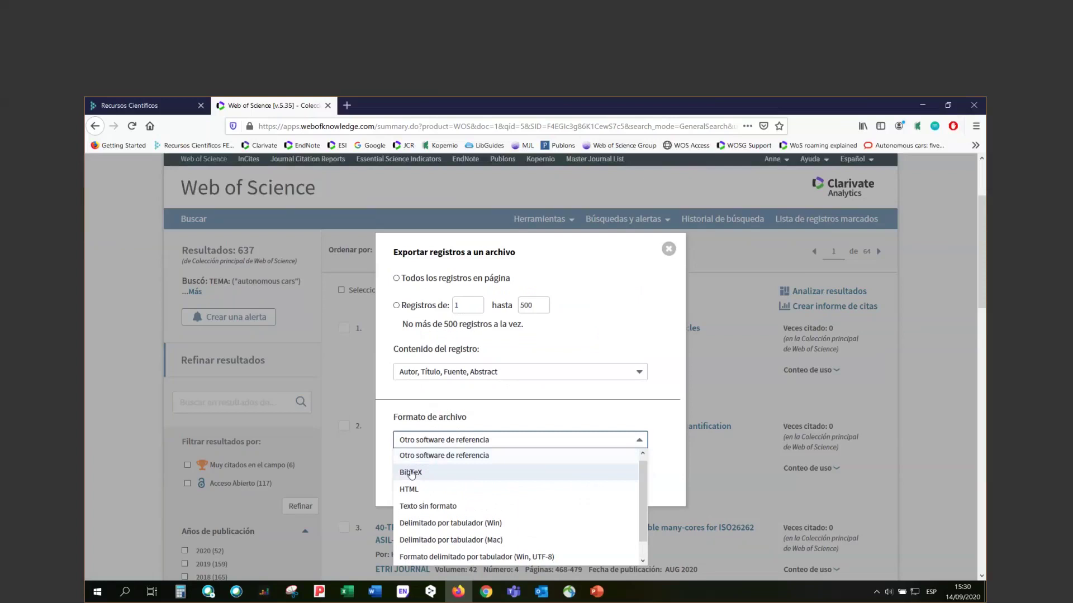
{"action": "scroll", "coordinate": [642, 505], "scroll_direction": "up", "scroll_amount": 1}
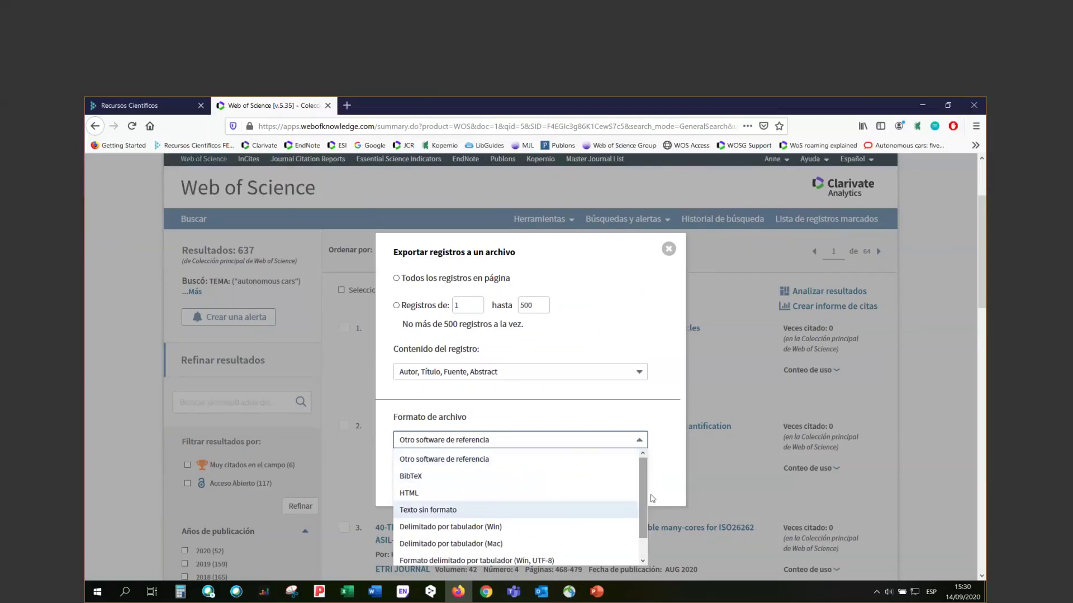
{"action": "left_click", "coordinate": [670, 464]}
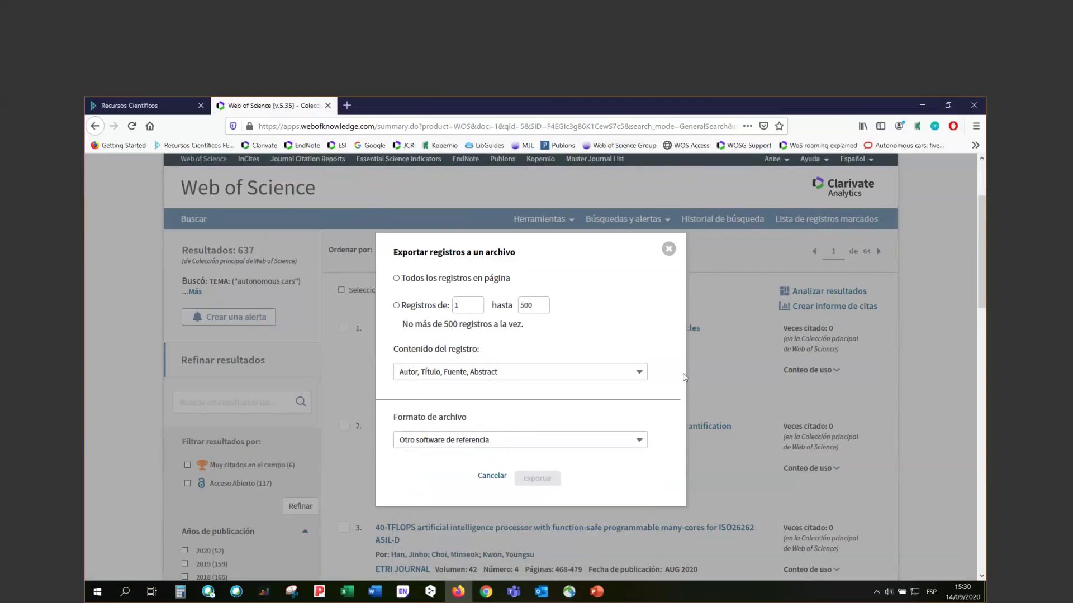
{"action": "left_click", "coordinate": [669, 250]}
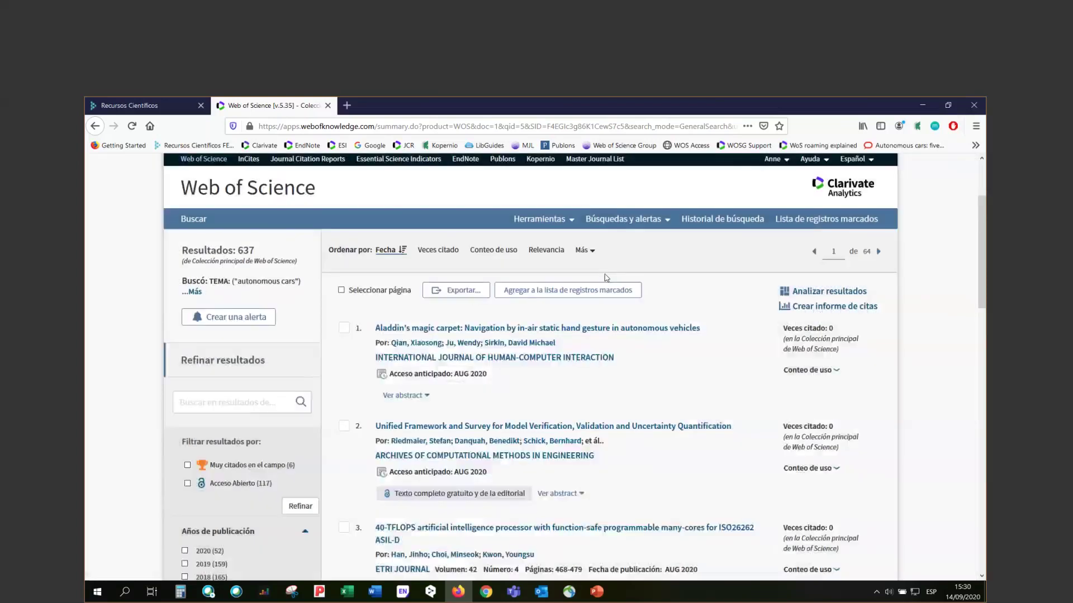
Check the Fast 5K export option, and switch to PowerPoint to show slide 17 on exporting publication lists.
{"action": "left_click", "coordinate": [475, 295]}
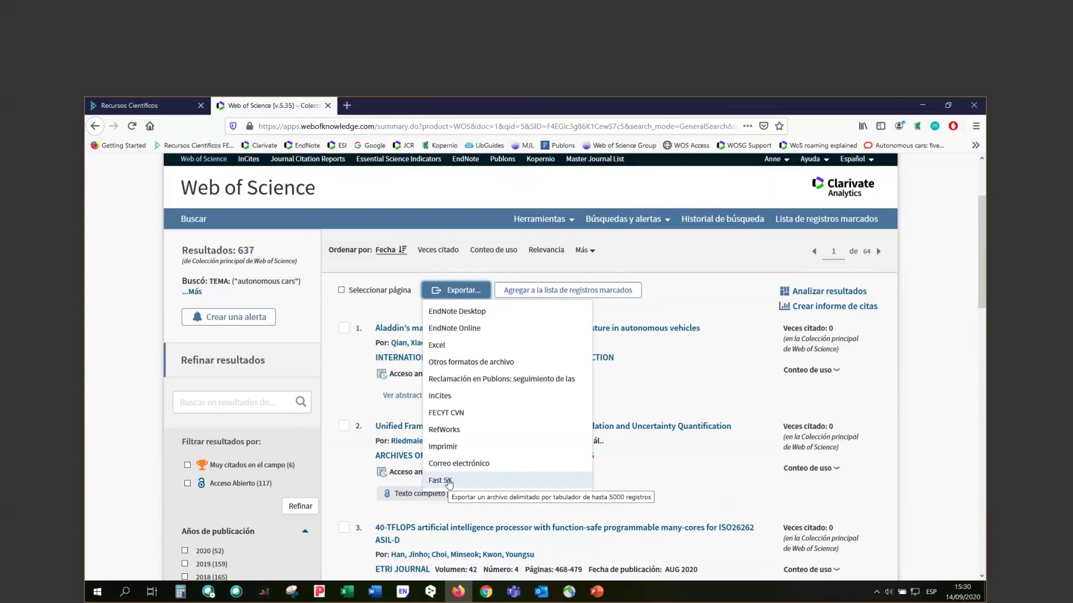
{"action": "left_click", "coordinate": [597, 592]}
{"action": "left_click", "coordinate": [229, 564]}
{"action": "left_click", "coordinate": [229, 563]}
{"action": "left_click", "coordinate": [229, 563]}
{"action": "left_click", "coordinate": [229, 564]}
{"action": "left_click", "coordinate": [158, 462]}
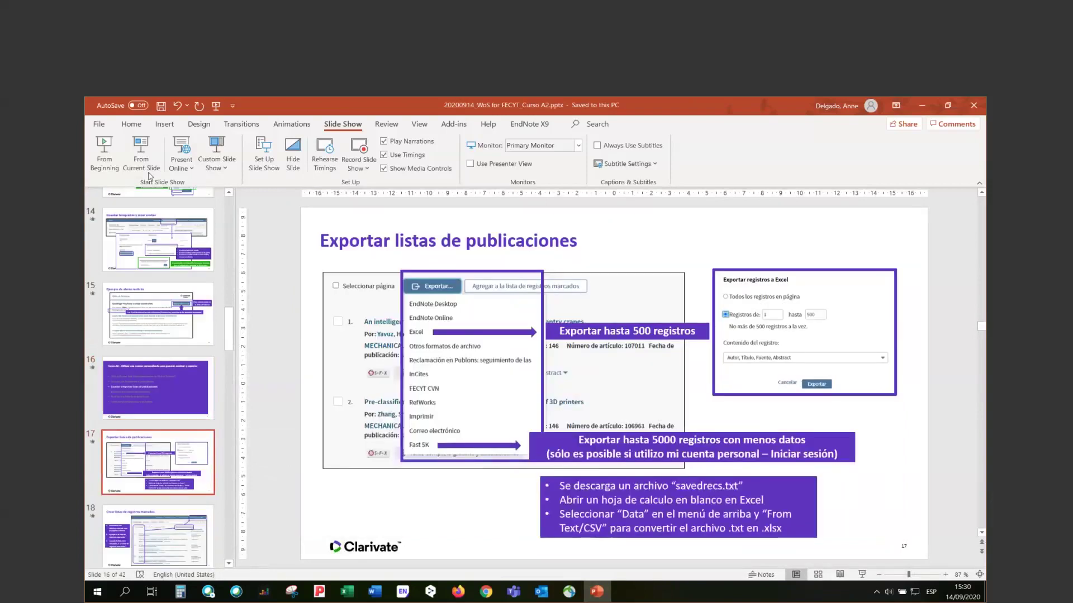
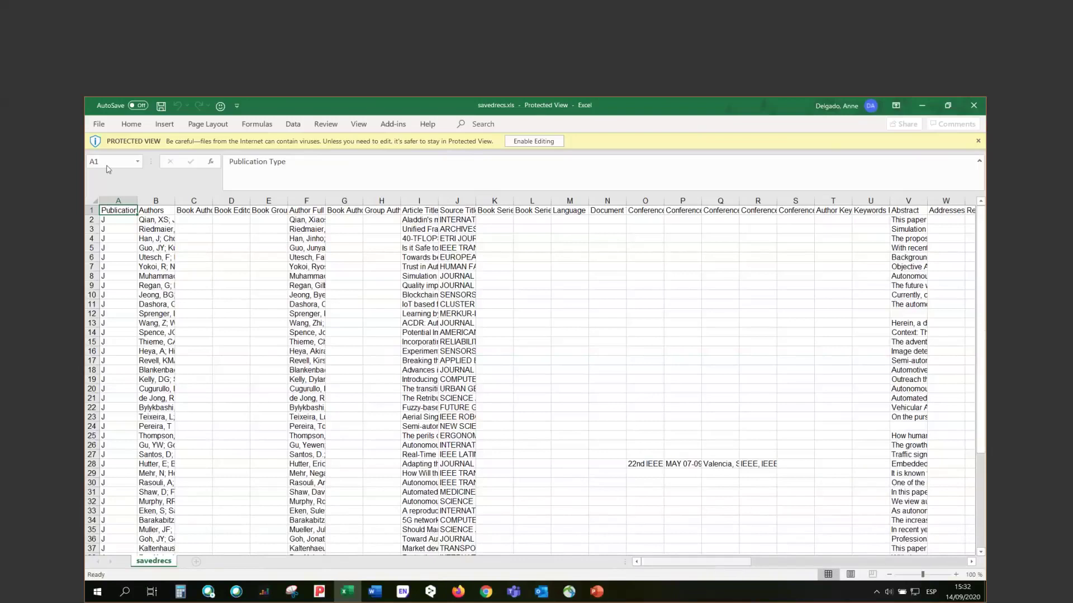
Widen the Publication Type, Authors and title columns in the exported savedrecs sheet in Excel.
{"action": "double_click", "coordinate": [136, 201]}
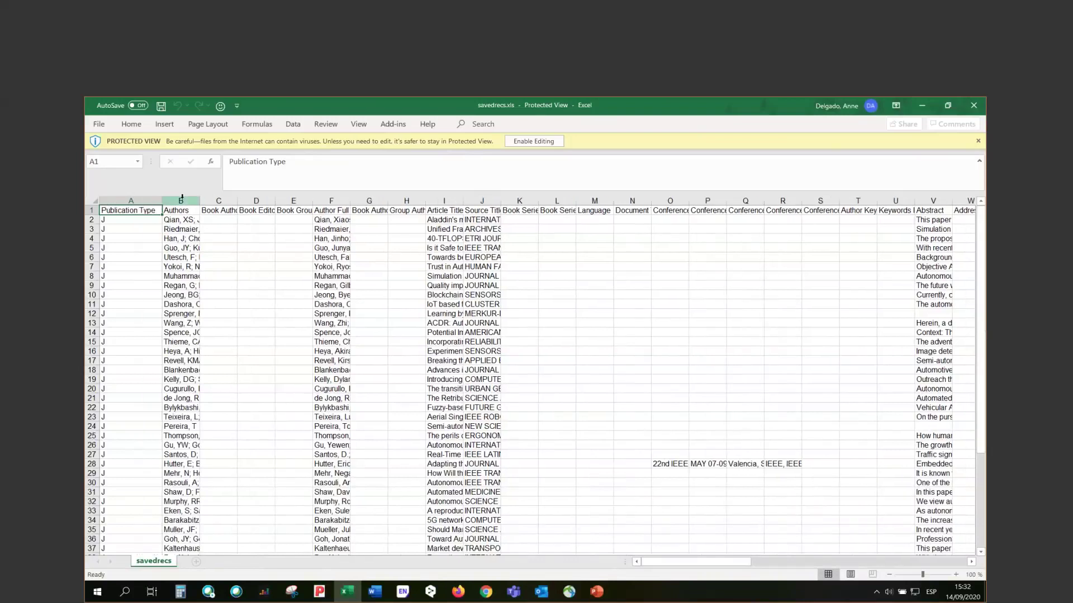
{"action": "left_click_drag", "start_coordinate": [199, 201], "coordinate": [254, 199]}
{"action": "left_click", "coordinate": [425, 210]}
{"action": "left_click_drag", "start_coordinate": [555, 201], "coordinate": [704, 201]}
Inspect the funding column headings in the savedrecs sheet and widen the Funding Text column.
{"action": "left_click_drag", "start_coordinate": [722, 563], "coordinate": [790, 566]}
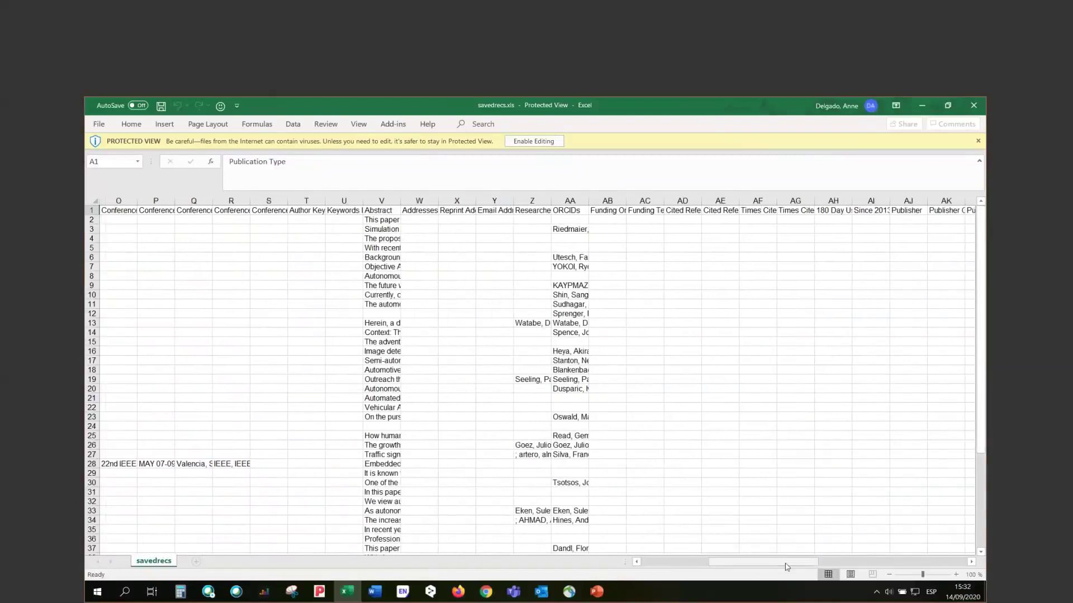
{"action": "left_click", "coordinate": [611, 210]}
{"action": "left_click", "coordinate": [645, 211]}
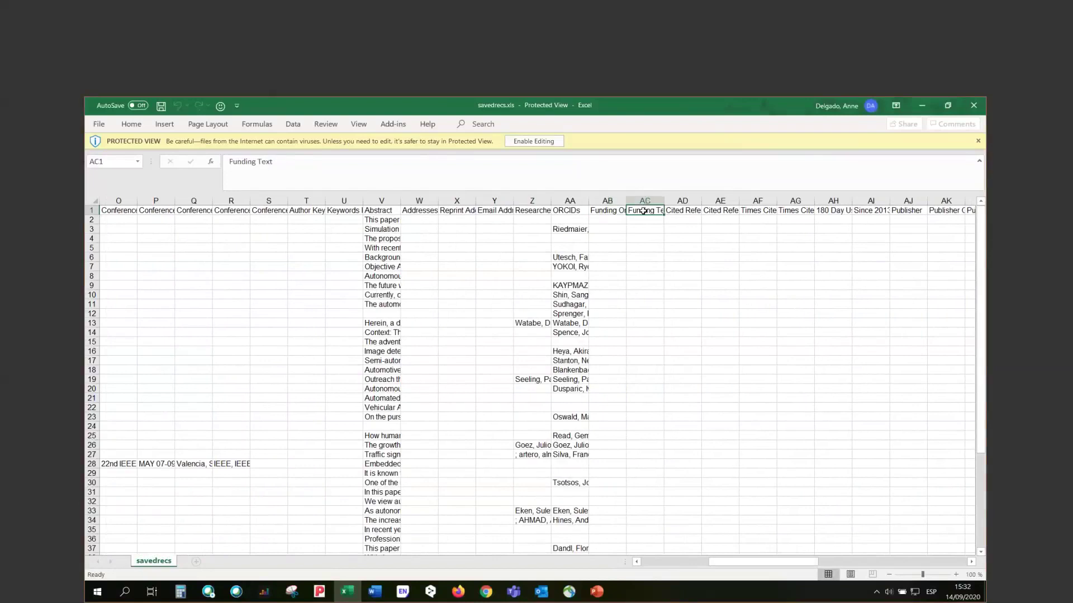
{"action": "left_click_drag", "start_coordinate": [663, 200], "coordinate": [720, 201]}
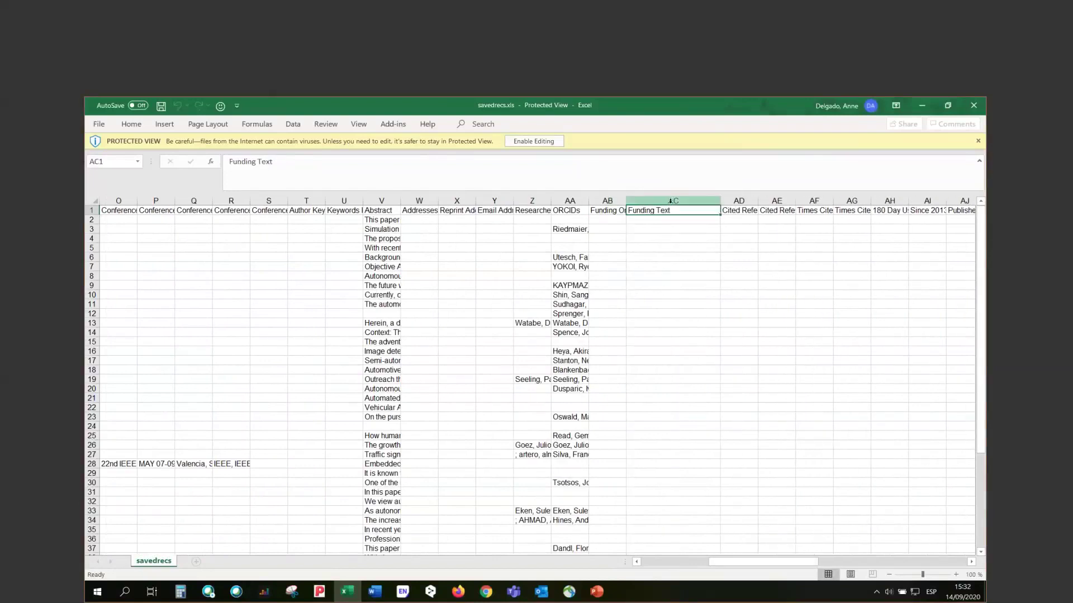
Widen the Abstract column and inspect the Author Keywords and Keywords Plus headings.
{"action": "left_click", "coordinate": [391, 213]}
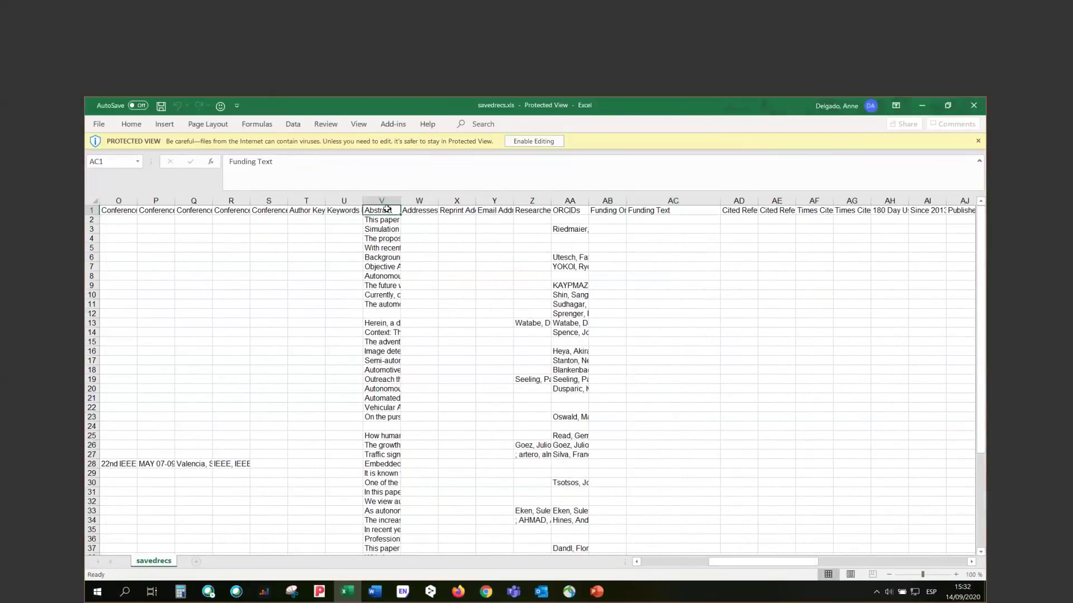
{"action": "left_click_drag", "start_coordinate": [404, 201], "coordinate": [448, 201]}
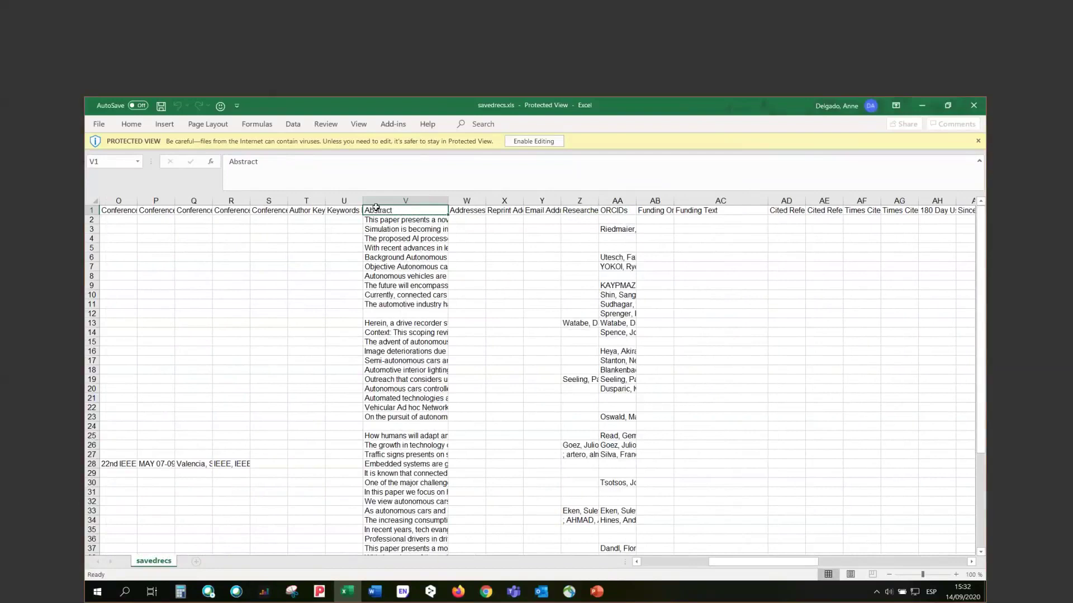
{"action": "left_click", "coordinate": [306, 211]}
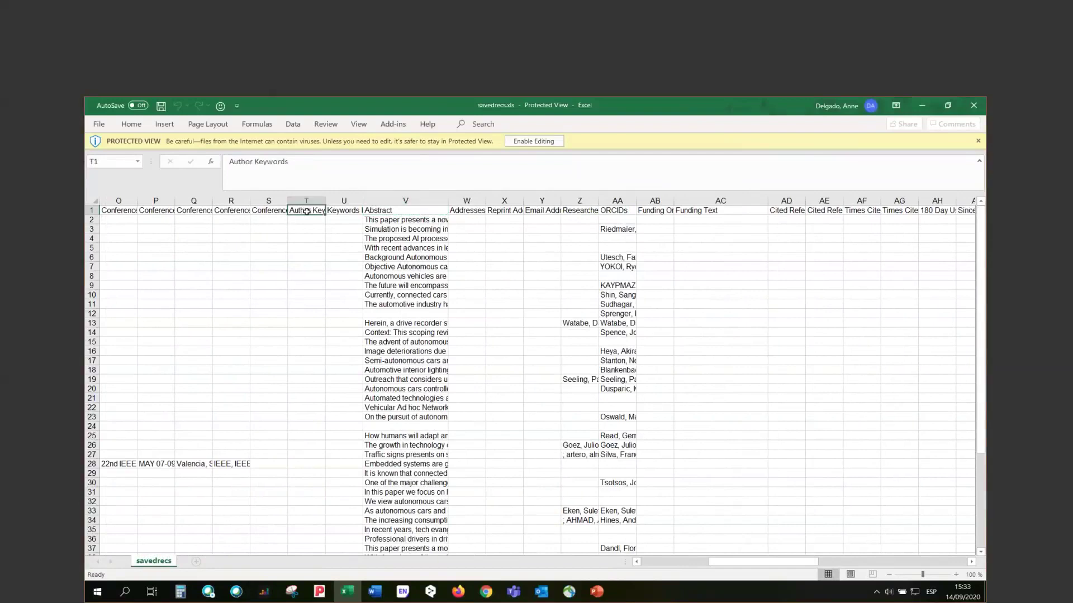
{"action": "key", "text": "Right"}
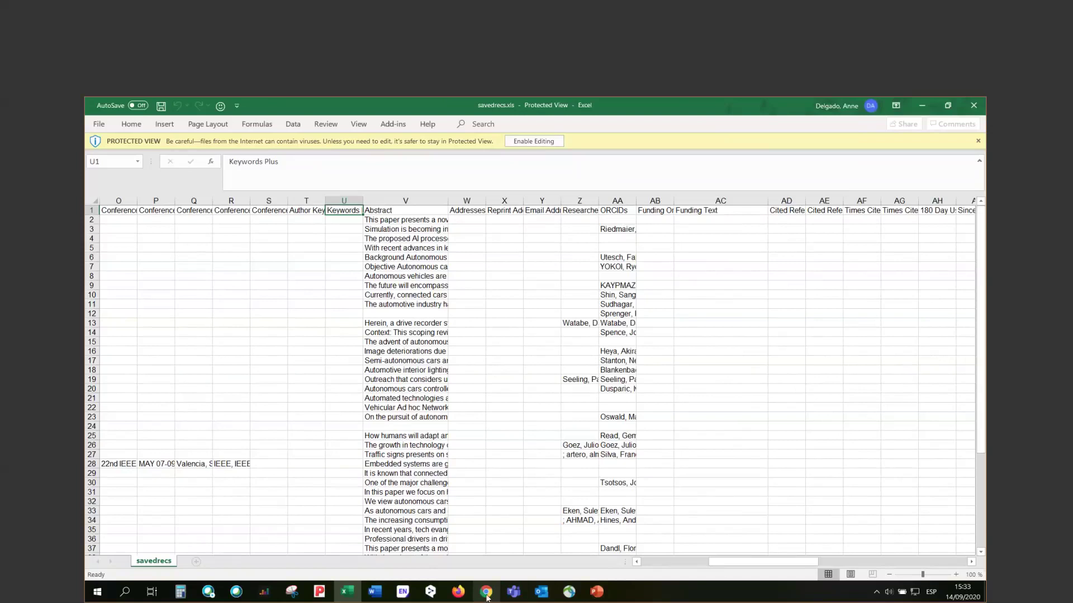
Switch back to Firefox and return to the Web of Science search page.
{"action": "left_click", "coordinate": [458, 592]}
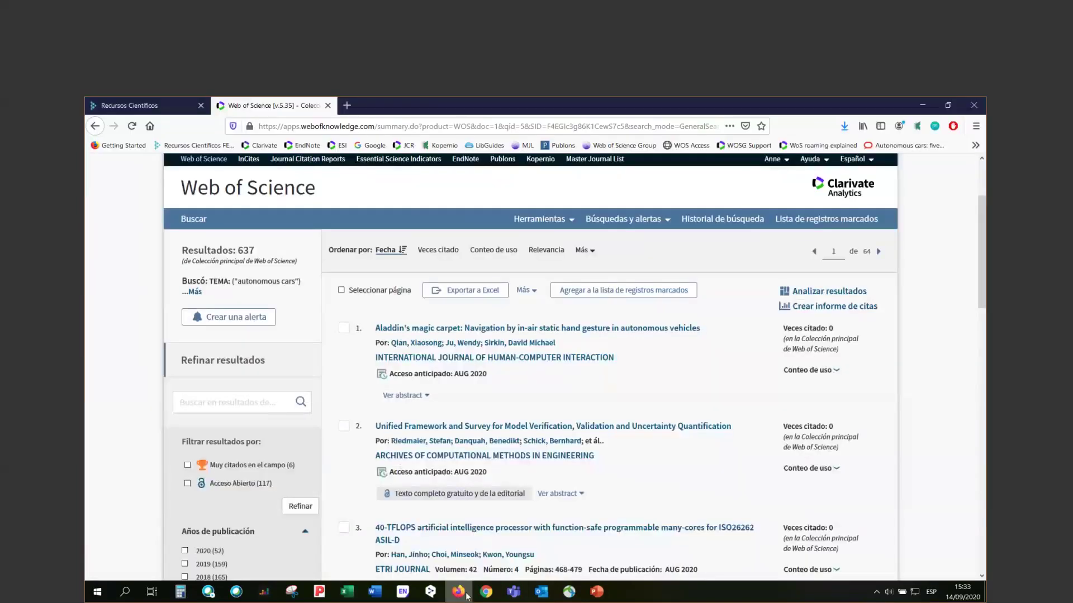
{"action": "left_click", "coordinate": [216, 198]}
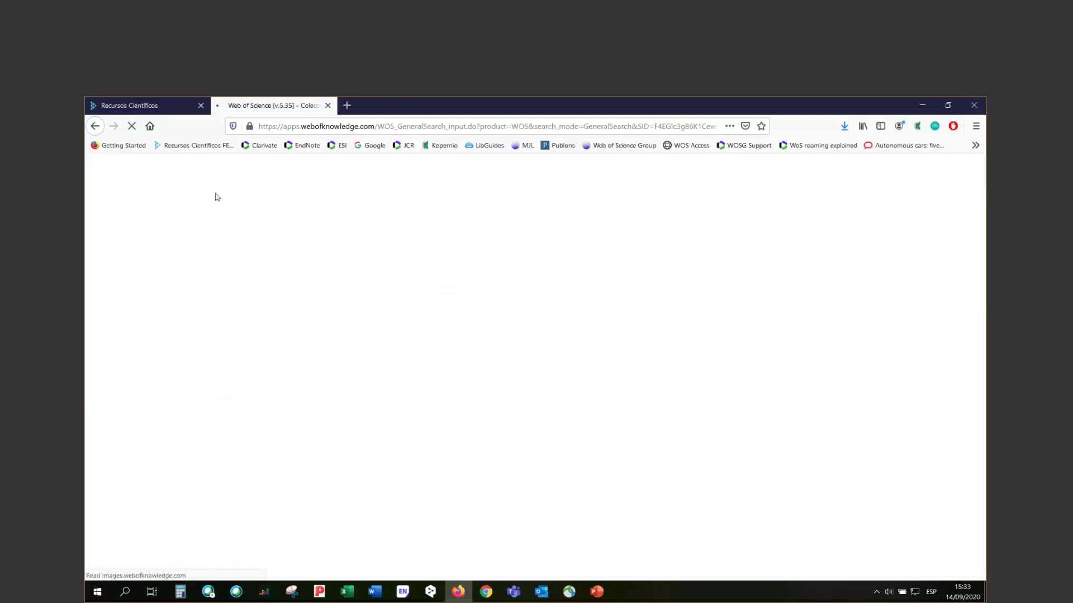
Open the advanced search, examine its field tags and the help page of query examples, and return to the search page.
{"action": "left_click", "coordinate": [520, 417]}
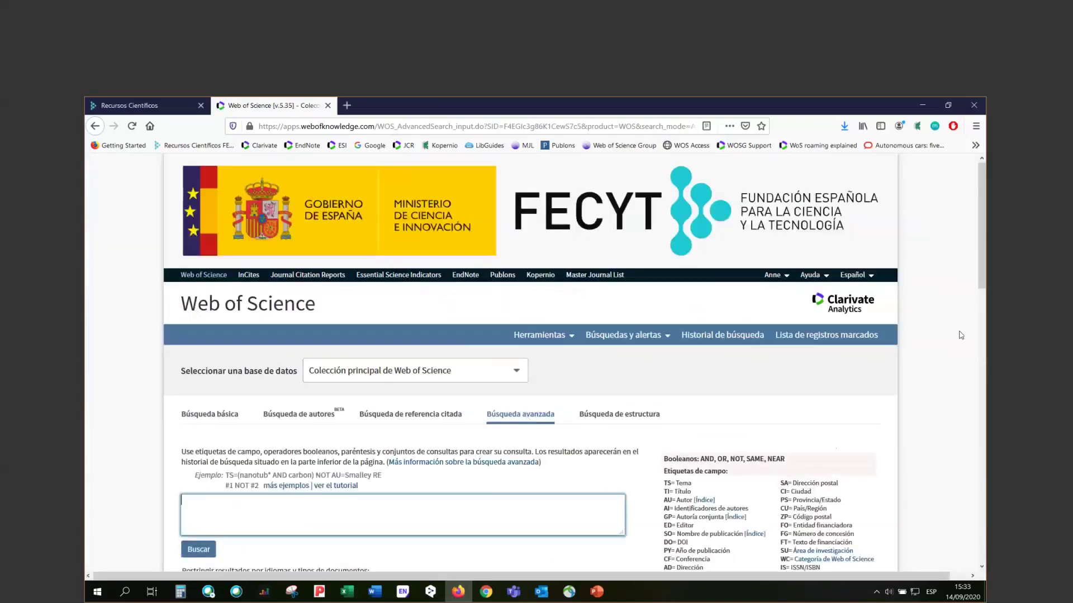
{"action": "left_click_drag", "start_coordinate": [983, 230], "coordinate": [983, 276]}
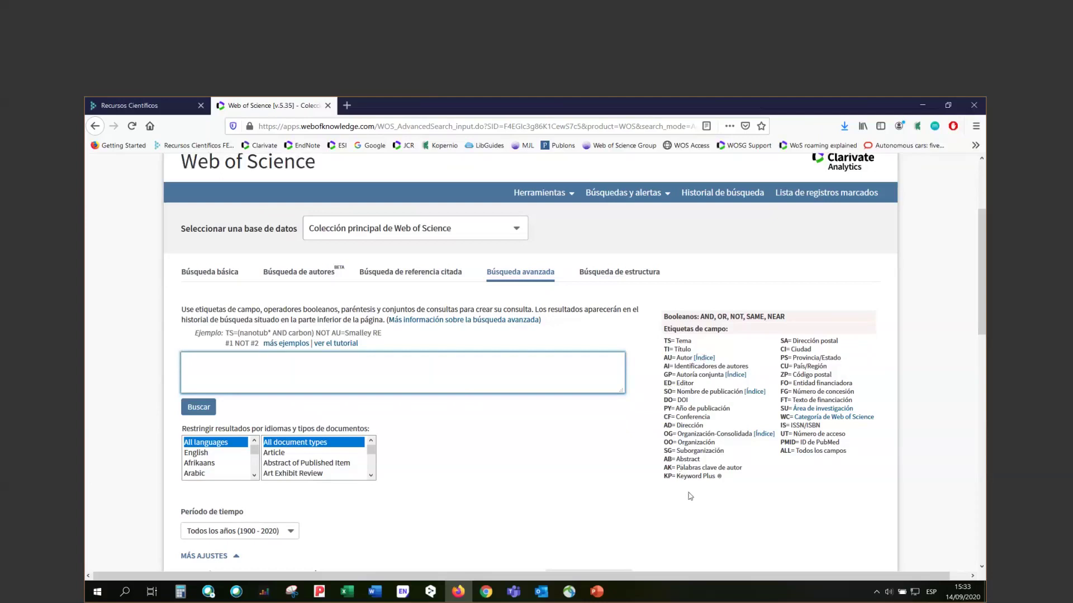
{"action": "left_click", "coordinate": [286, 345]}
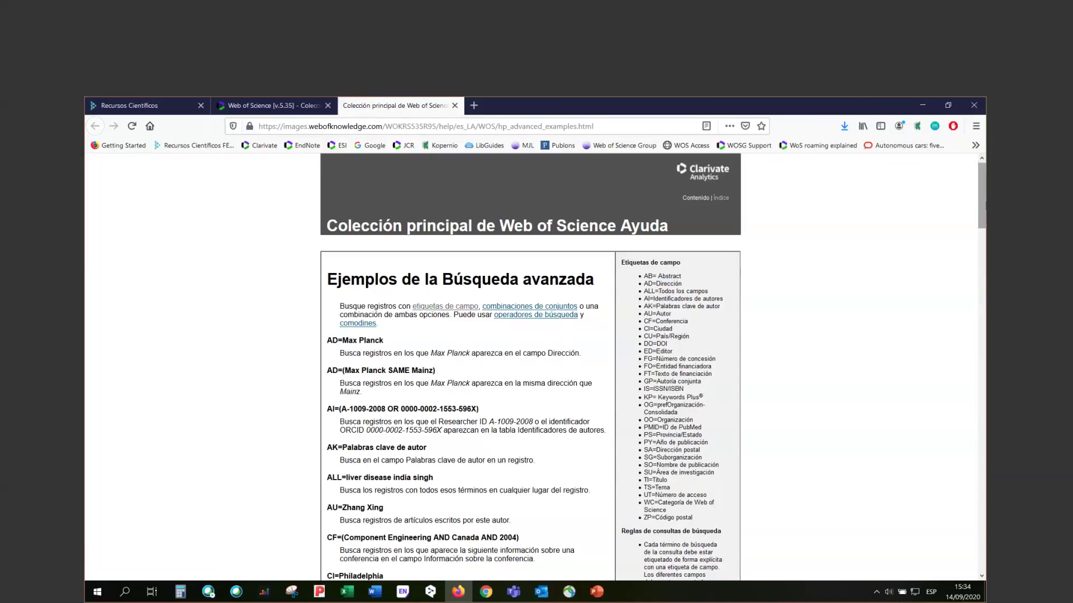
{"action": "scroll", "coordinate": [984, 218], "scroll_direction": "down", "scroll_amount": 1}
{"action": "scroll", "coordinate": [984, 217], "scroll_direction": "down", "scroll_amount": 2}
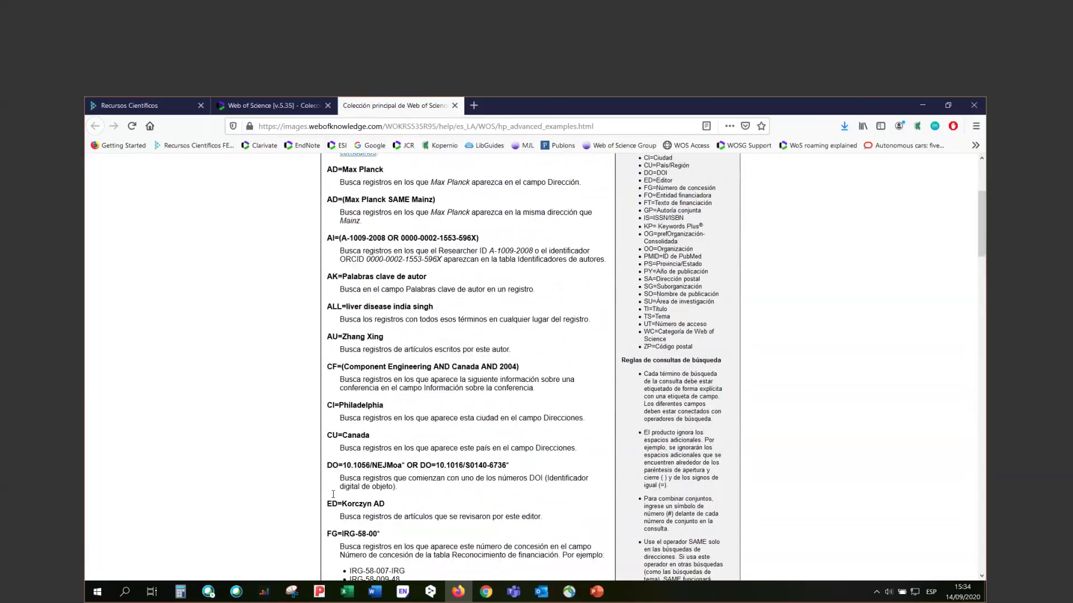
{"action": "left_click", "coordinate": [292, 117]}
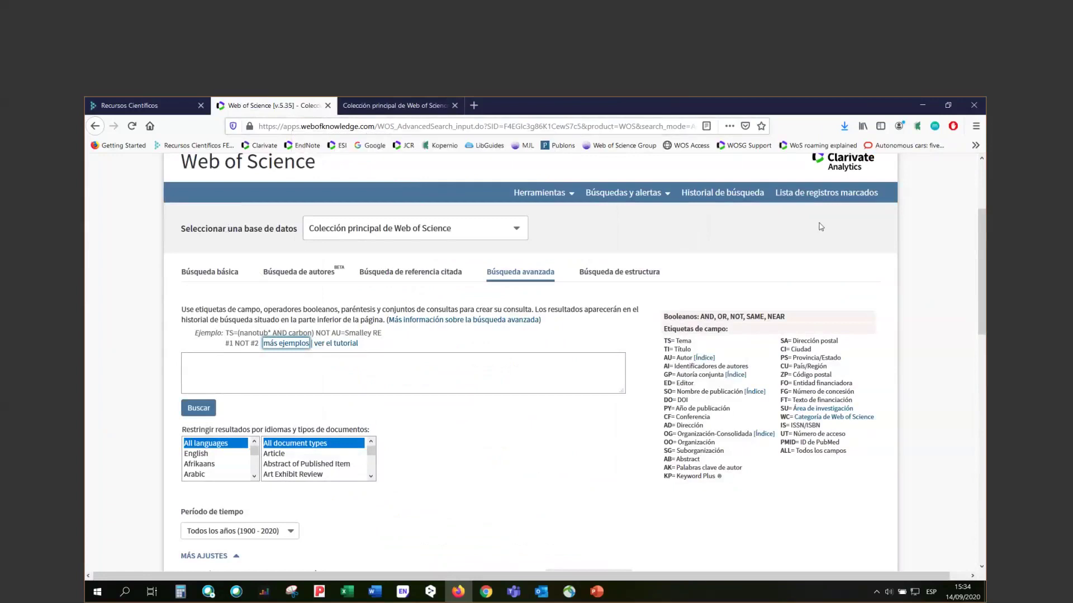
Reopen the "autonomous cars" results from the search history and refine them to publication years 2018, 2019 and 2020.
{"action": "left_click", "coordinate": [711, 196]}
{"action": "left_click", "coordinate": [249, 508]}
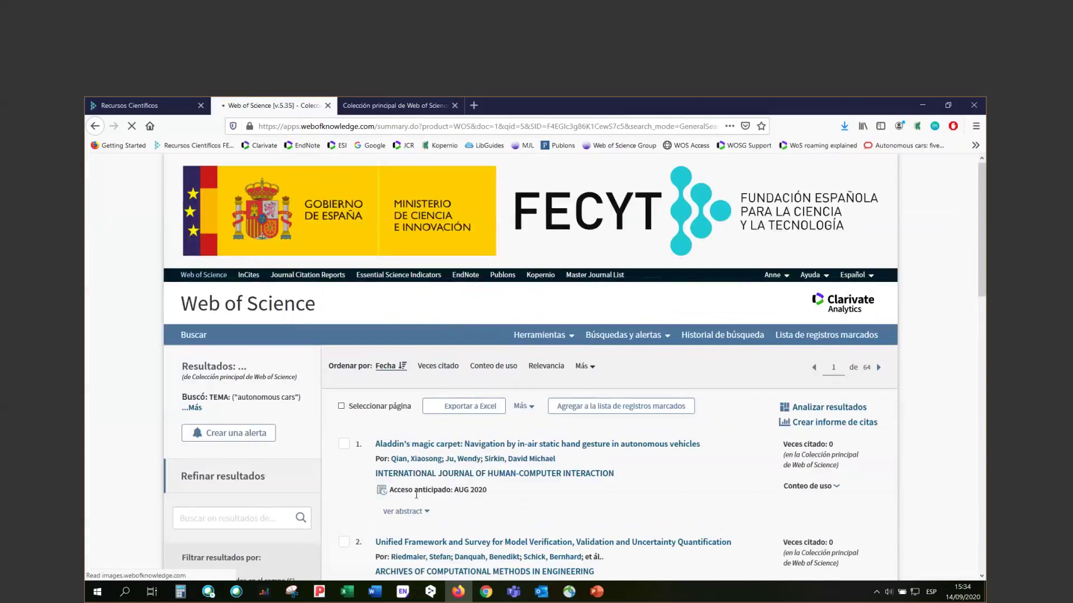
{"action": "scroll", "coordinate": [980, 218], "scroll_direction": "down", "scroll_amount": 5}
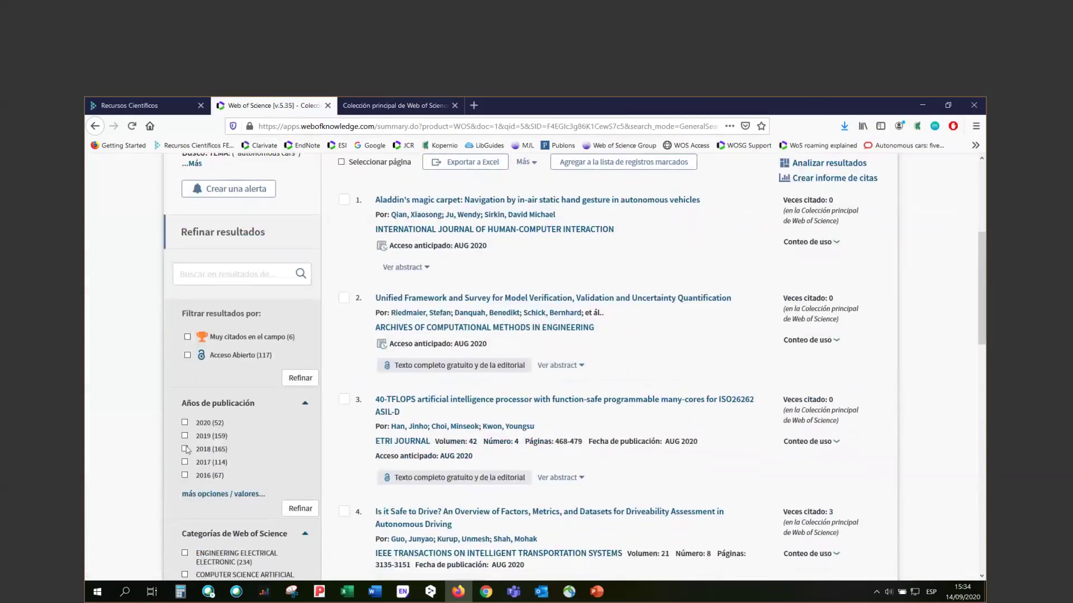
{"action": "left_click", "coordinate": [185, 449]}
{"action": "left_click", "coordinate": [185, 436]}
{"action": "left_click", "coordinate": [185, 423]}
{"action": "left_click", "coordinate": [300, 508]}
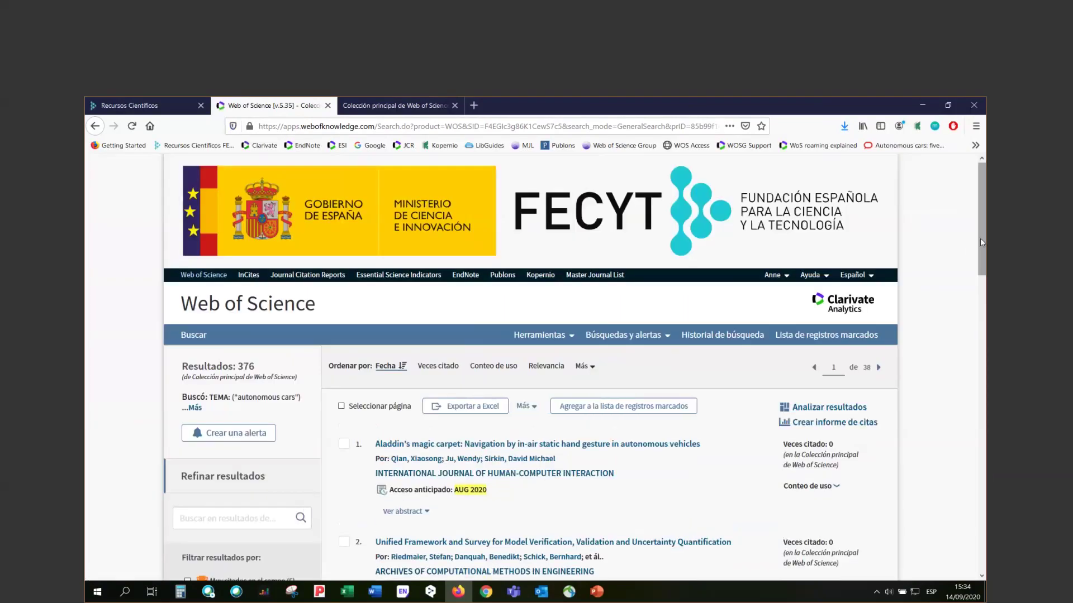
Refine the results to the Article and Review document types and sort them by times cited.
{"action": "left_click_drag", "start_coordinate": [980, 238], "coordinate": [981, 273]}
{"action": "scroll", "coordinate": [981, 272], "scroll_direction": "down", "scroll_amount": 9}
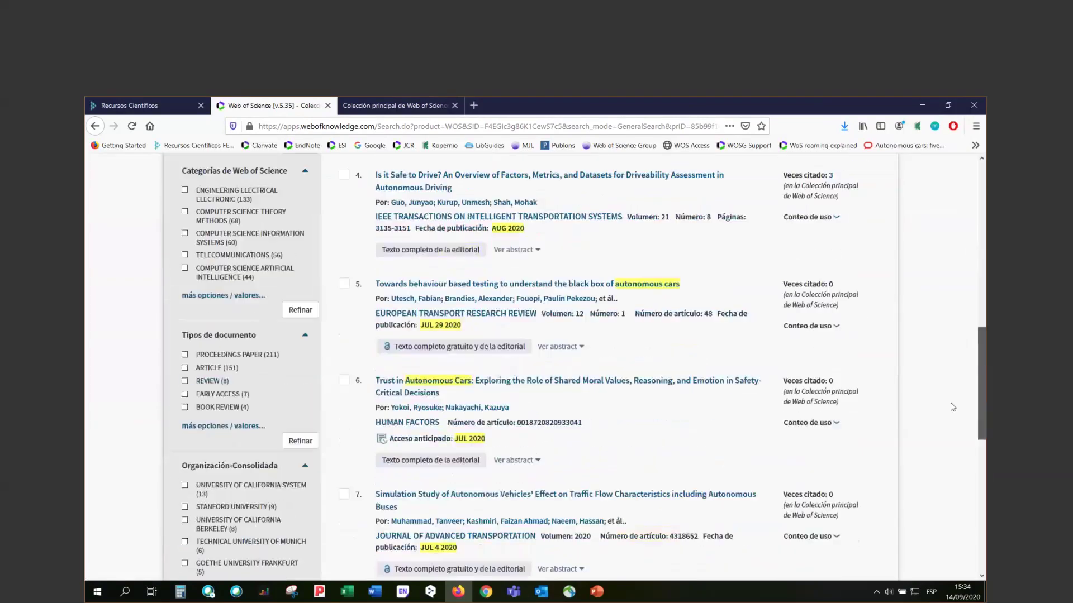
{"action": "left_click", "coordinate": [185, 368]}
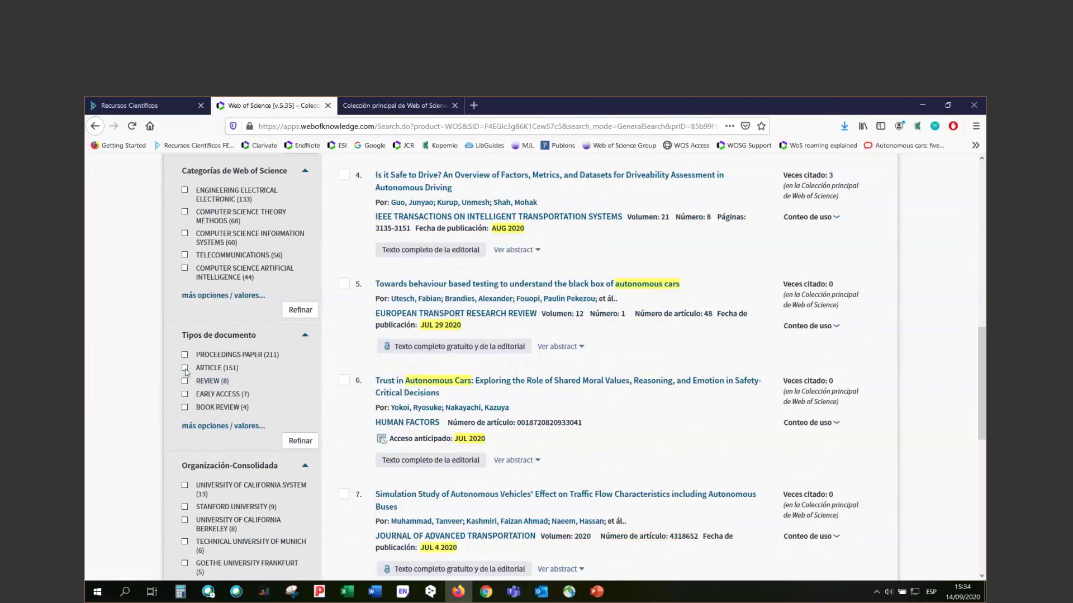
{"action": "left_click", "coordinate": [185, 381]}
{"action": "left_click", "coordinate": [299, 442]}
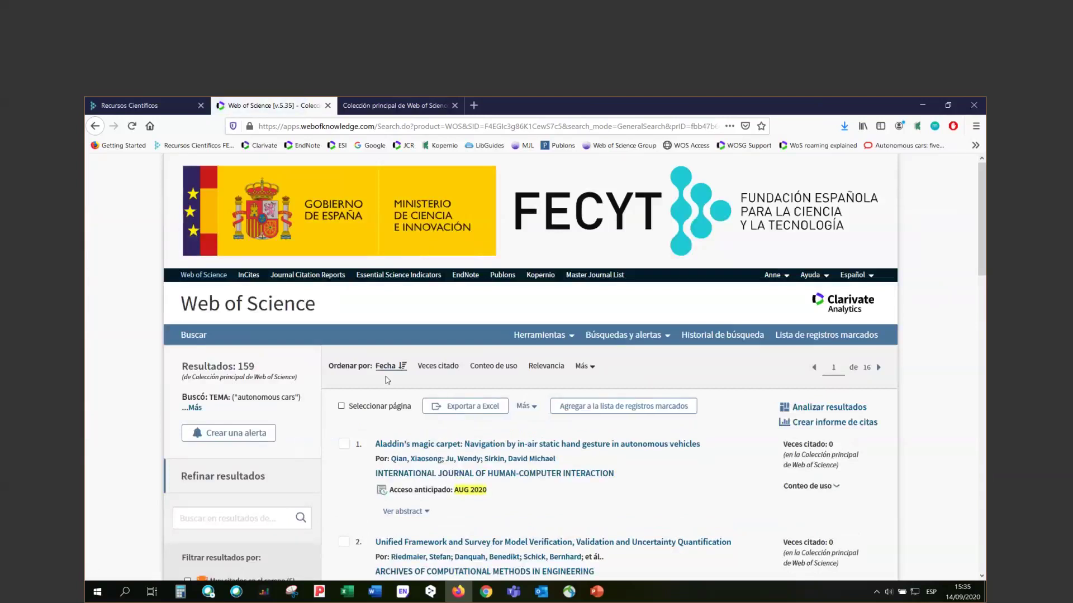
{"action": "left_click", "coordinate": [448, 367]}
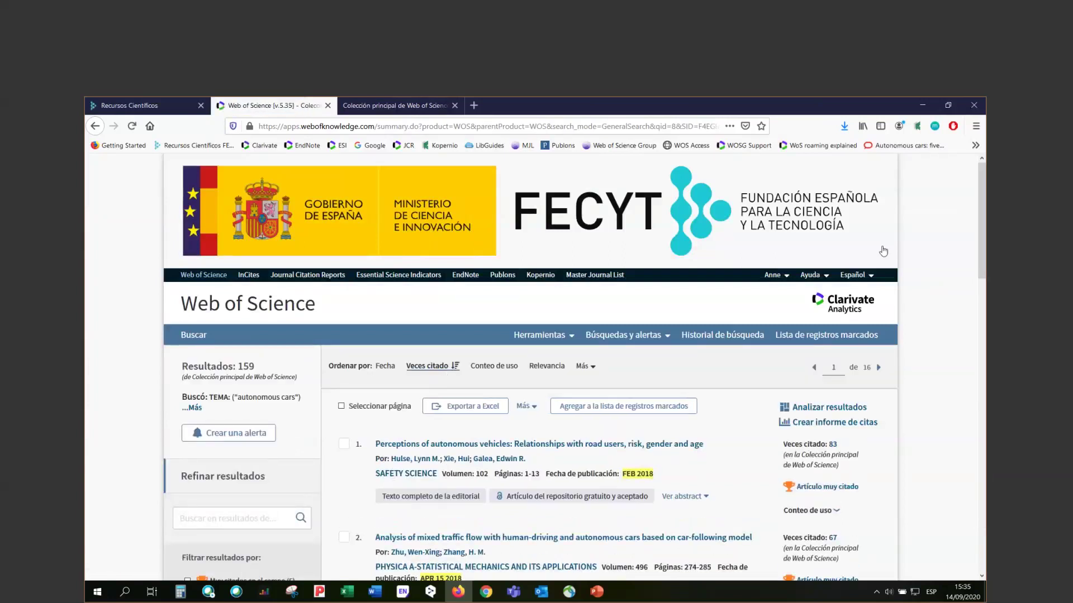
Select the first five records of the results list individually.
{"action": "scroll", "coordinate": [985, 217], "scroll_direction": "down", "scroll_amount": 5}
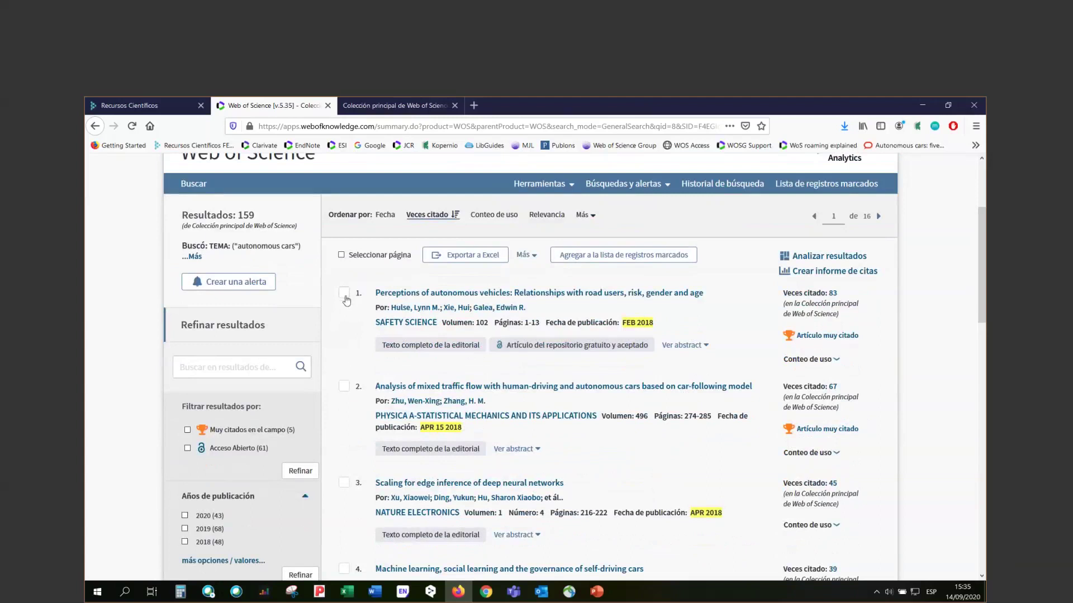
{"action": "left_click", "coordinate": [344, 292]}
{"action": "left_click", "coordinate": [343, 386]}
{"action": "left_click", "coordinate": [343, 483]}
{"action": "left_click", "coordinate": [345, 569]}
{"action": "scroll", "coordinate": [339, 500], "scroll_direction": "down", "scroll_amount": 3}
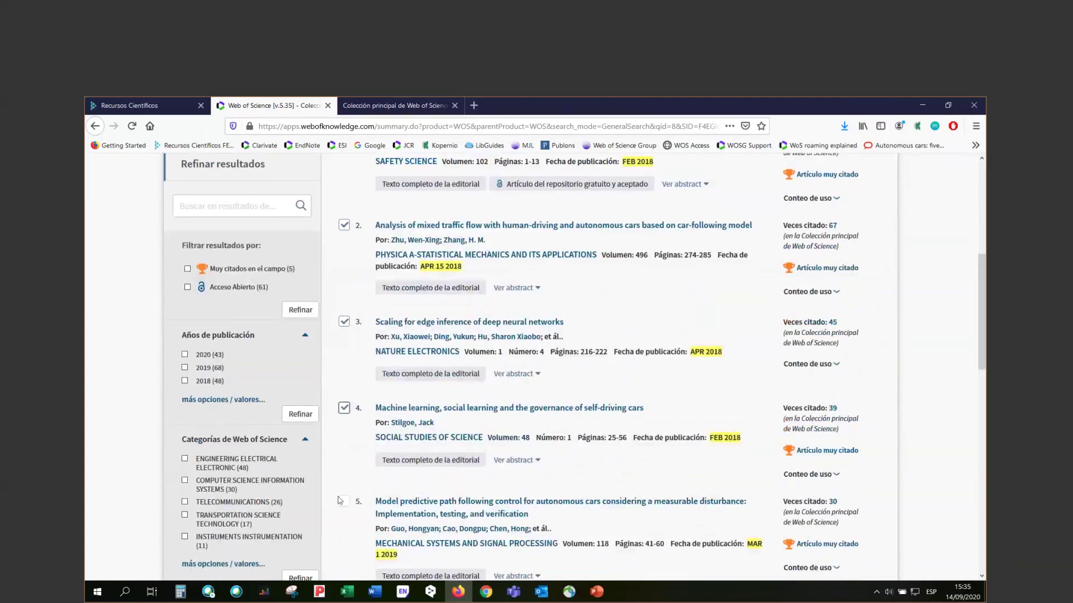
{"action": "left_click", "coordinate": [343, 501]}
{"action": "scroll", "coordinate": [335, 290], "scroll_direction": "up", "scroll_amount": 3}
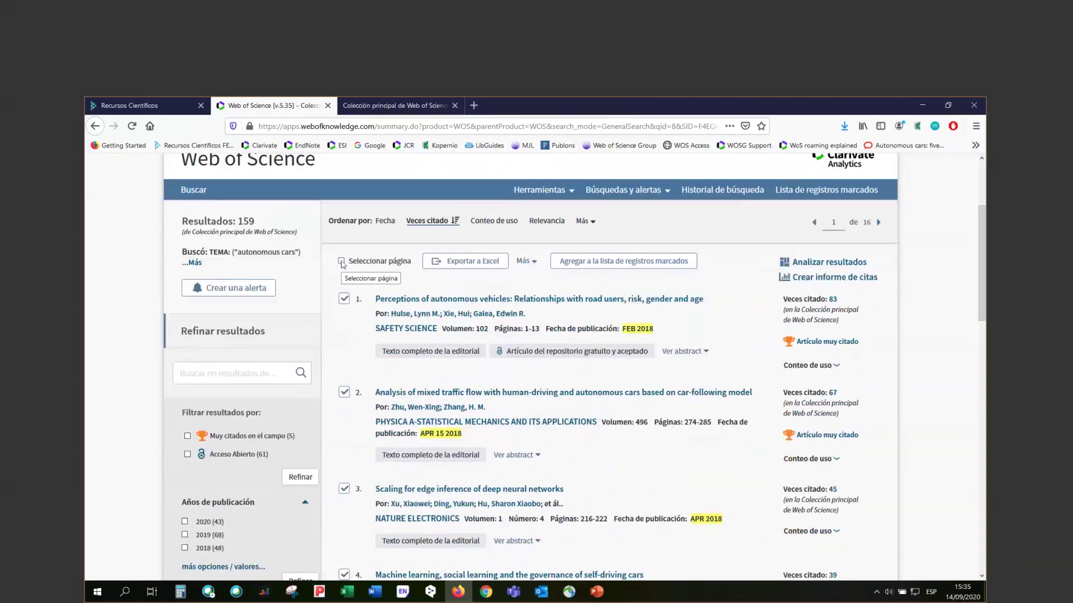
Select all records on the first results page and add them to the marked records list.
{"action": "left_click", "coordinate": [342, 262]}
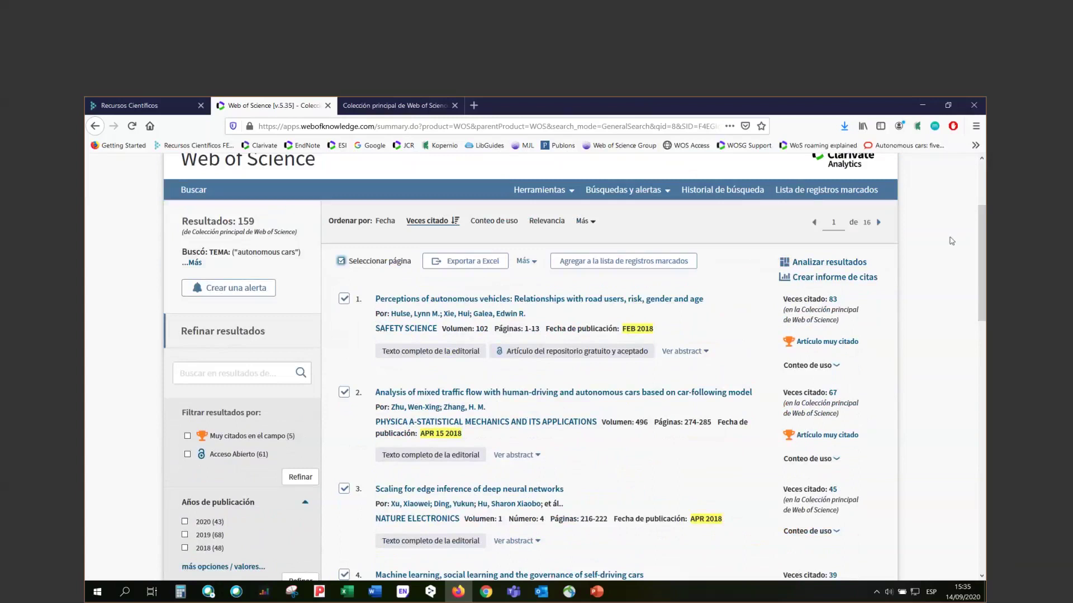
{"action": "left_click_drag", "start_coordinate": [982, 231], "coordinate": [978, 442]}
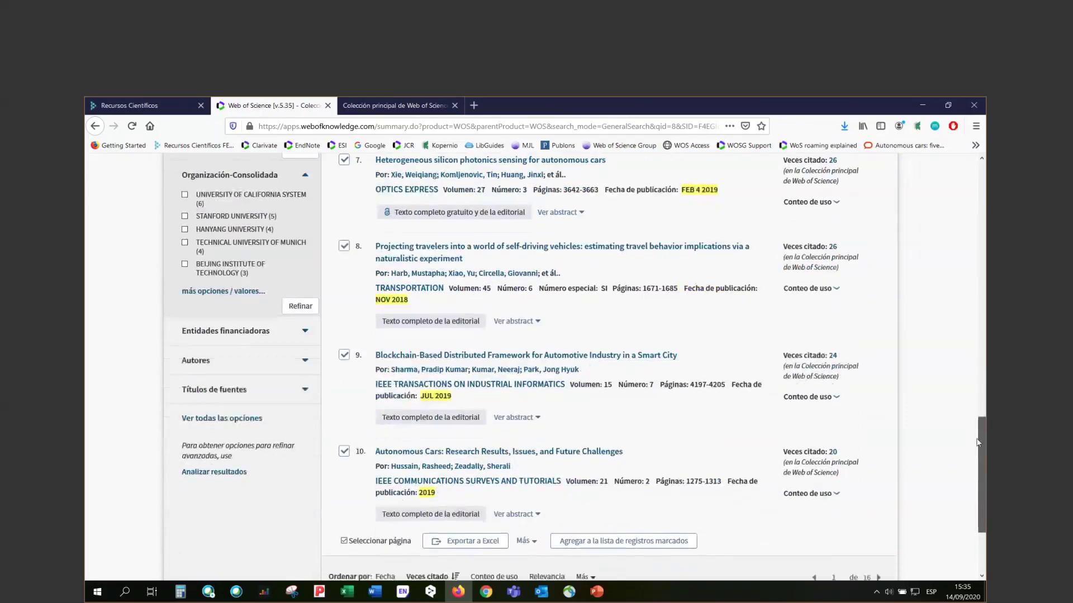
{"action": "scroll", "coordinate": [978, 443], "scroll_direction": "up", "scroll_amount": 15}
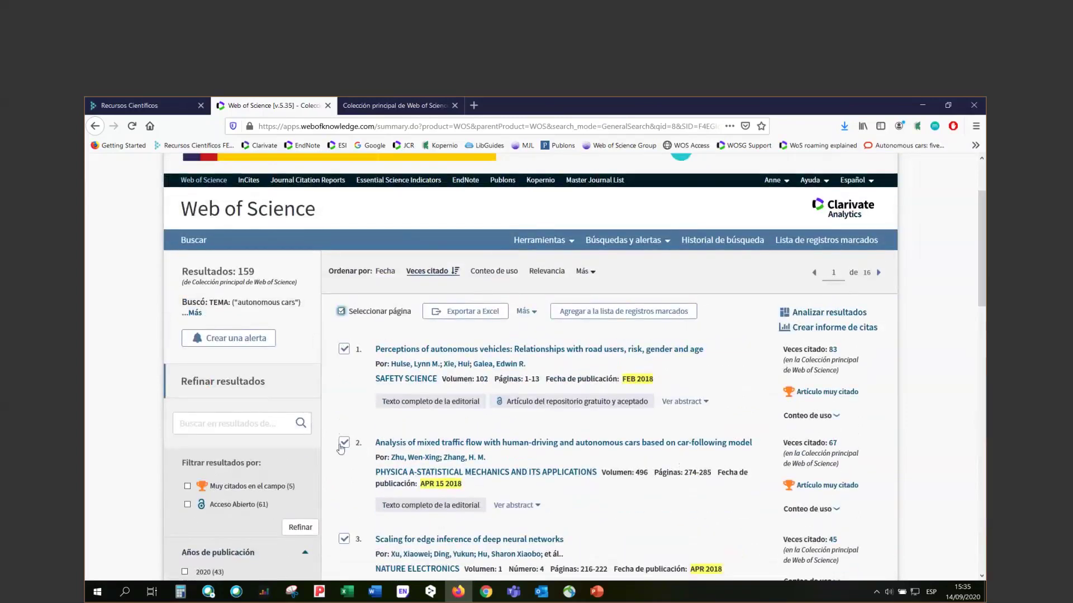
{"action": "left_click", "coordinate": [651, 316]}
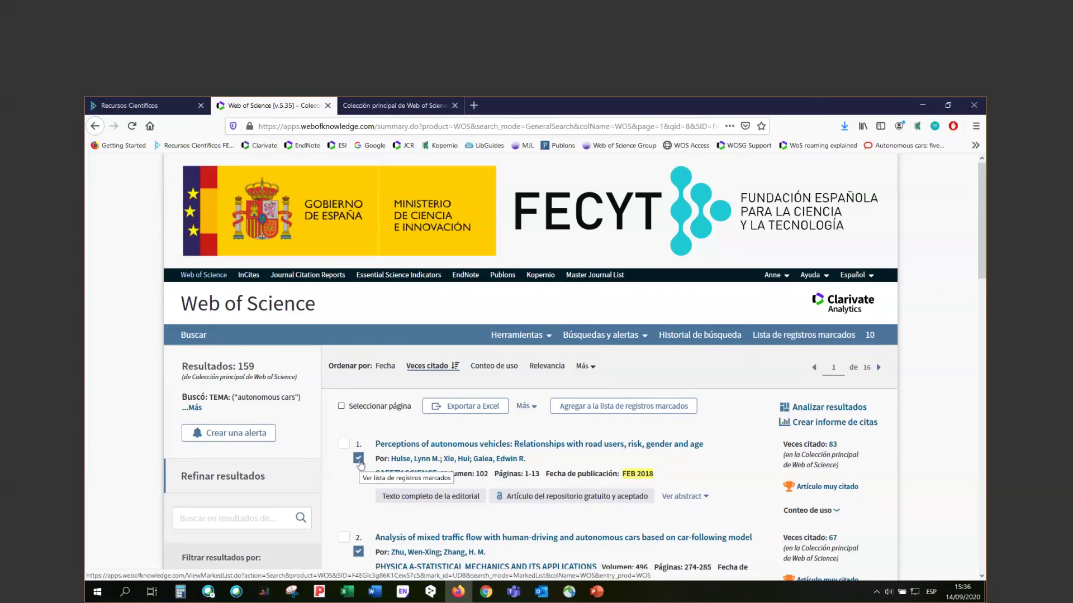
Open the marked records list and remove records 10 and 9 from its end.
{"action": "left_click", "coordinate": [783, 347]}
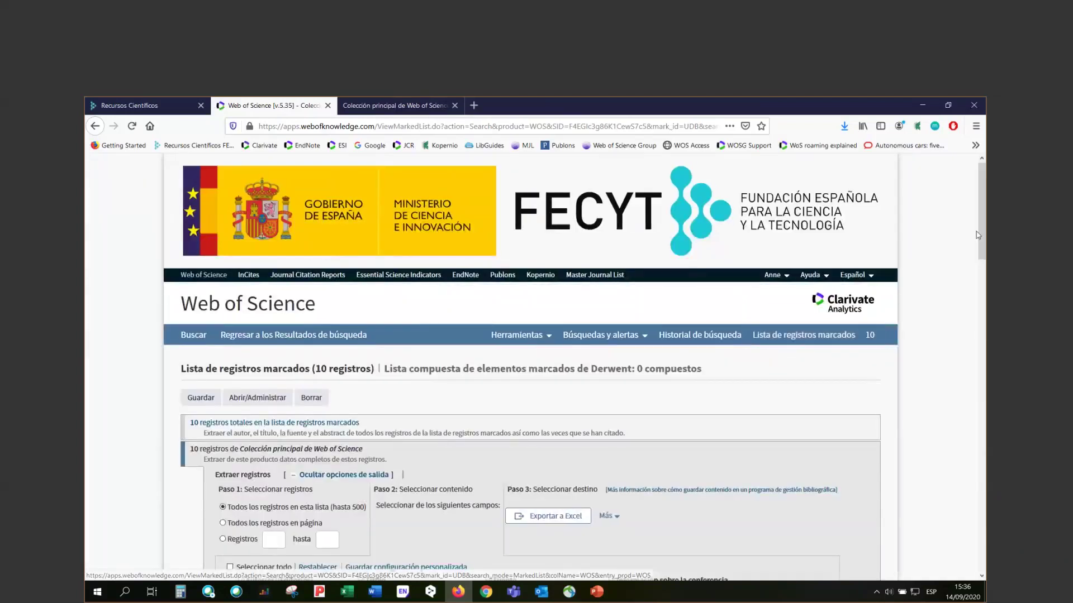
{"action": "scroll", "coordinate": [985, 244], "scroll_direction": "down", "scroll_amount": 1}
{"action": "scroll", "coordinate": [985, 244], "scroll_direction": "down", "scroll_amount": 1}
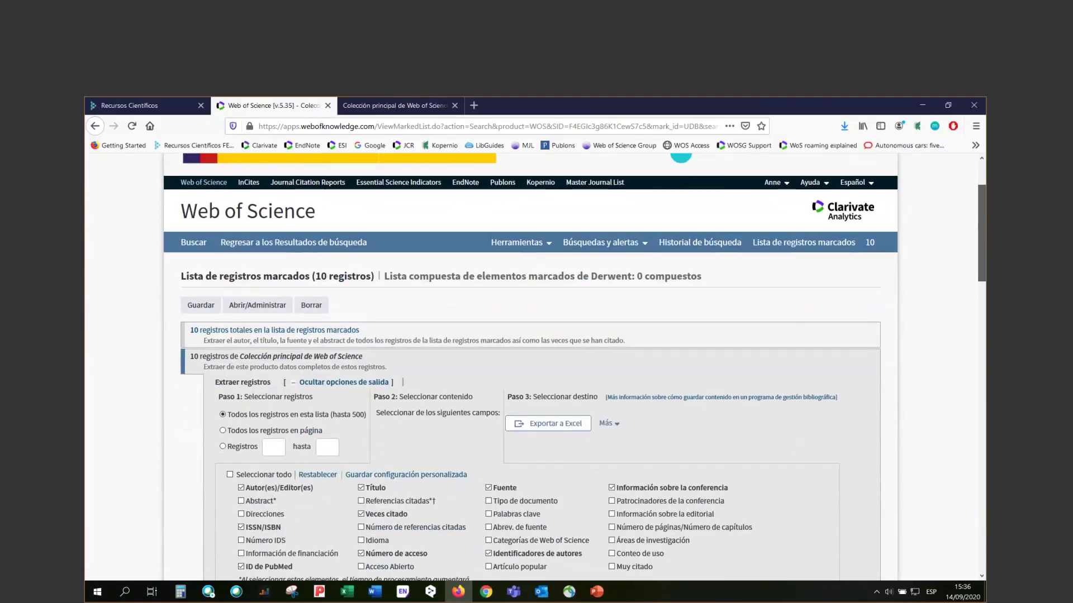
{"action": "left_click_drag", "start_coordinate": [983, 240], "coordinate": [979, 497]}
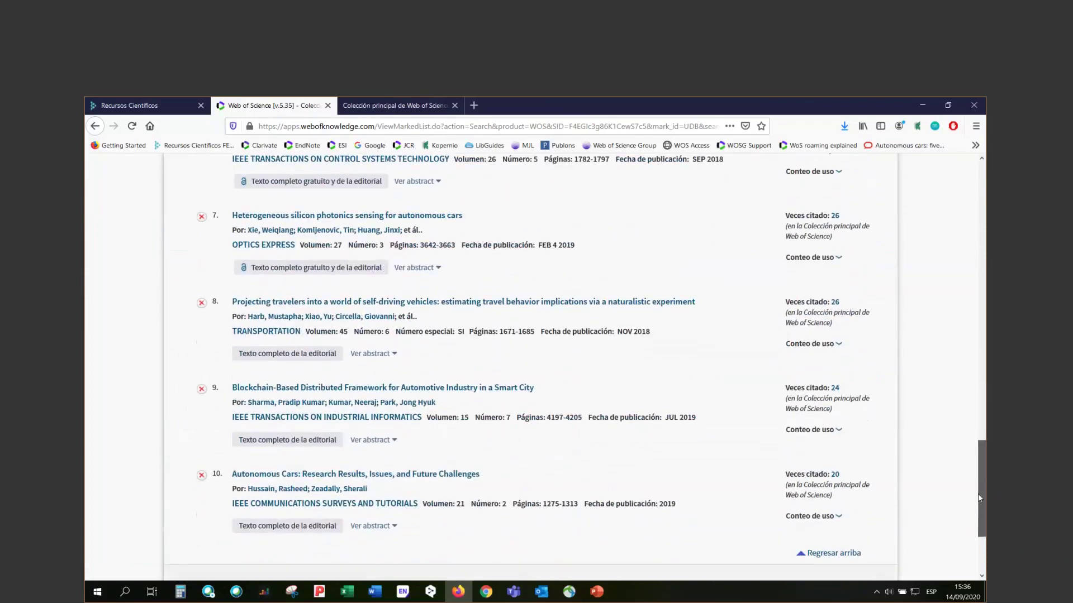
{"action": "left_click", "coordinate": [201, 476]}
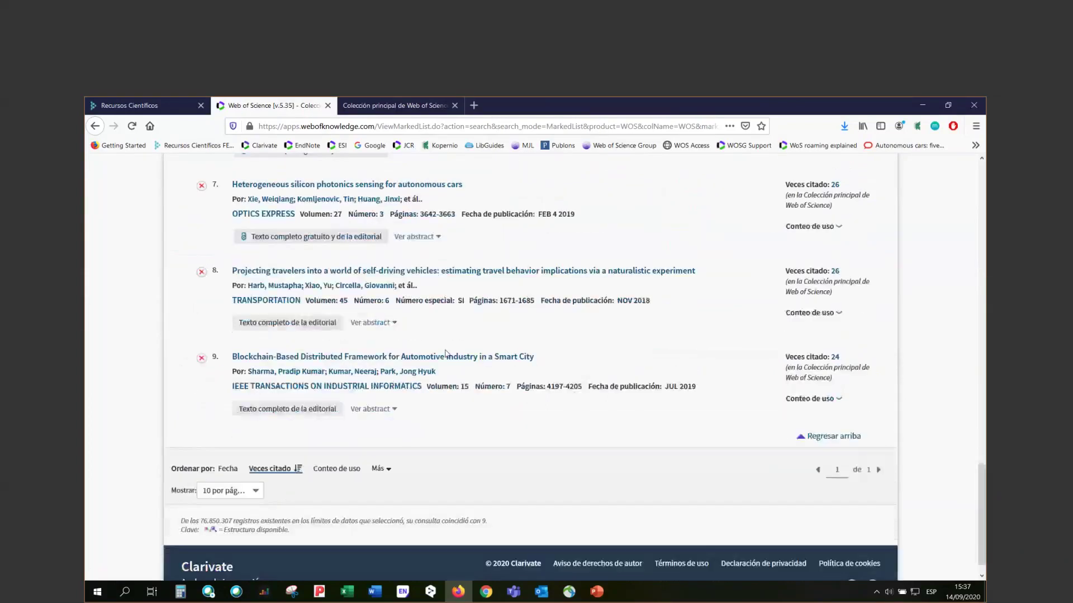
{"action": "left_click", "coordinate": [202, 360]}
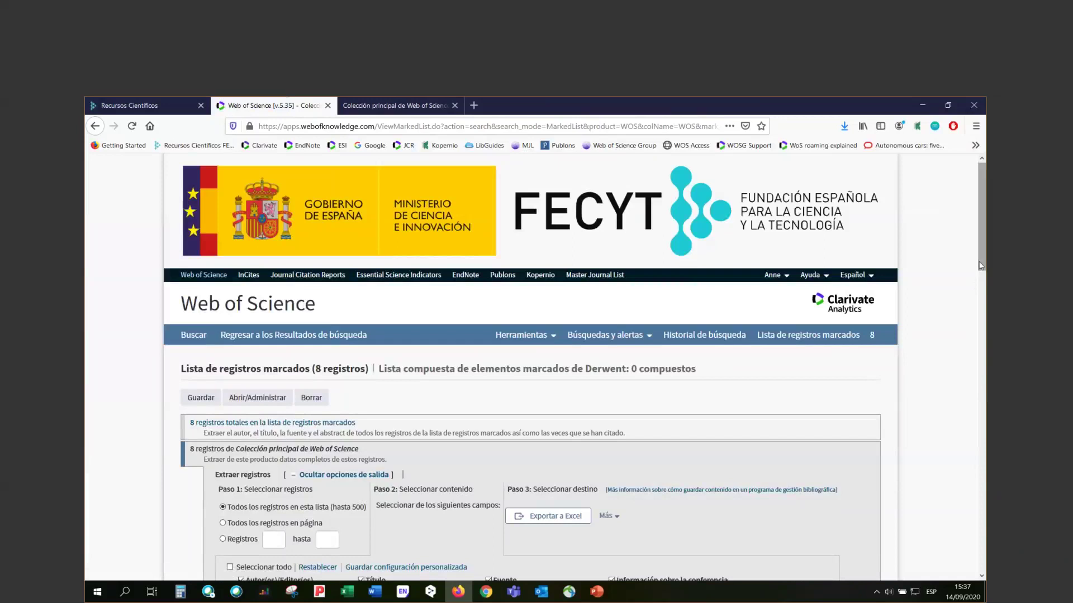
Save the marked records list under the name Autonomous_cars without a description.
{"action": "left_click", "coordinate": [203, 401]}
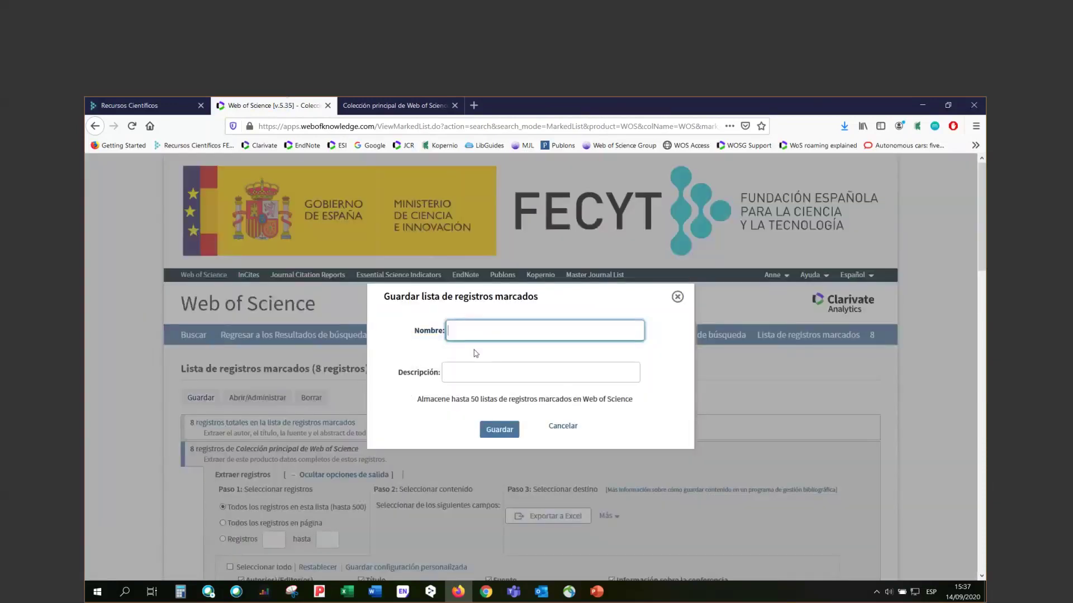
{"action": "type", "text": "Autonomous_cars"}
{"action": "left_click", "coordinate": [458, 378]}
{"action": "left_click", "coordinate": [493, 430]}
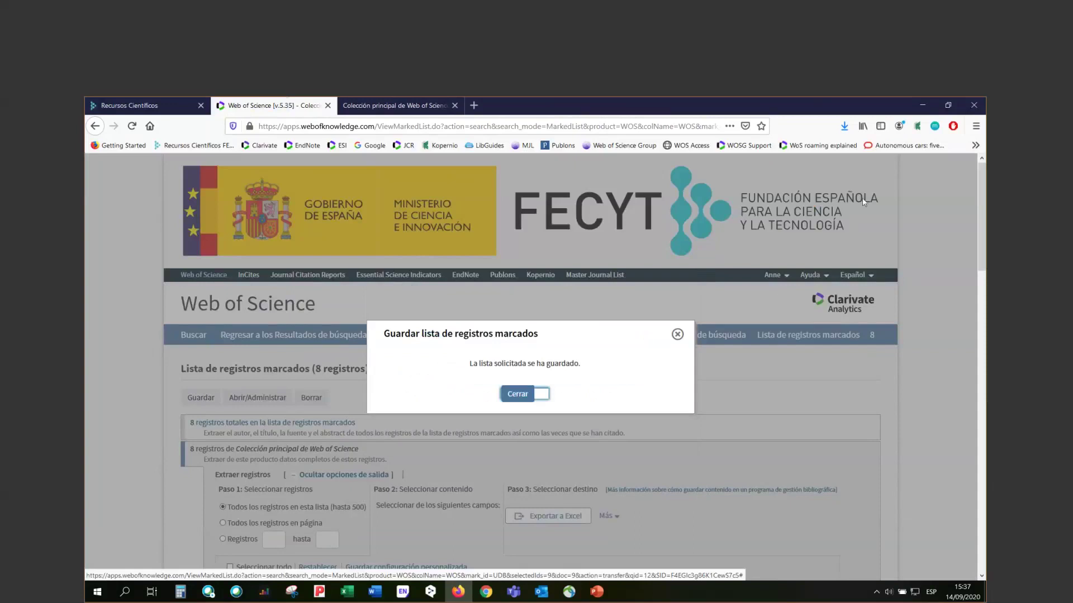
{"action": "left_click", "coordinate": [678, 334]}
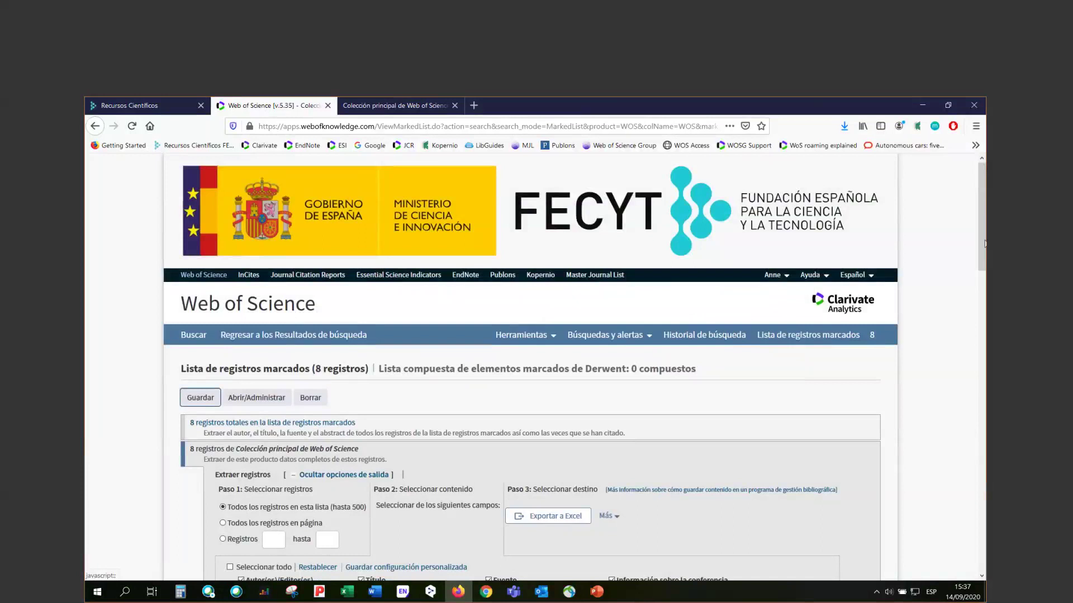
Delete the list named test from the saved marked lists and return to the marked records list.
{"action": "scroll", "coordinate": [979, 236], "scroll_direction": "down", "scroll_amount": 2}
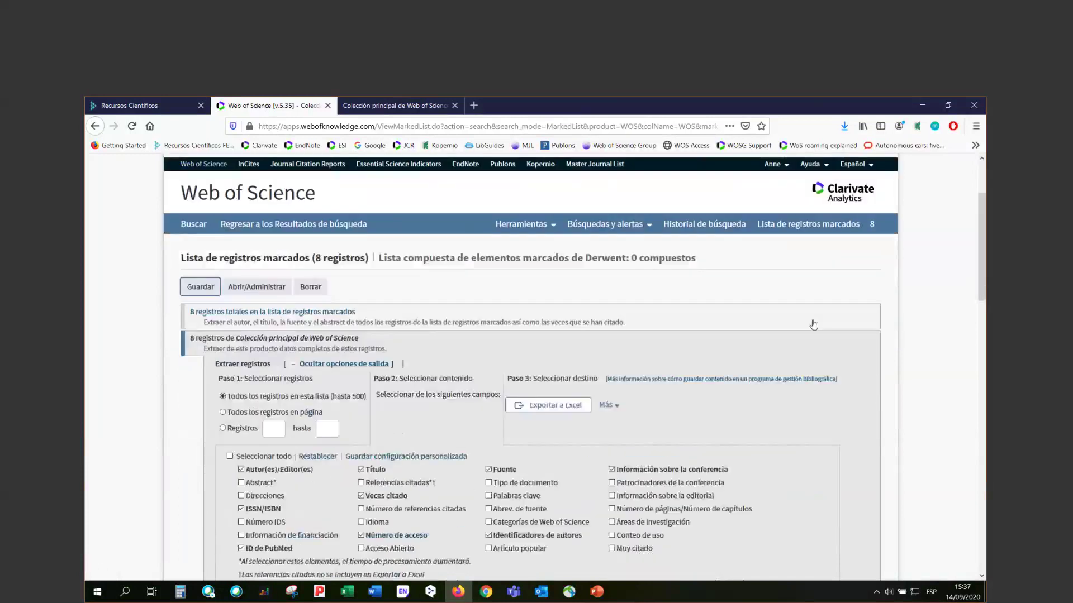
{"action": "left_click", "coordinate": [261, 295]}
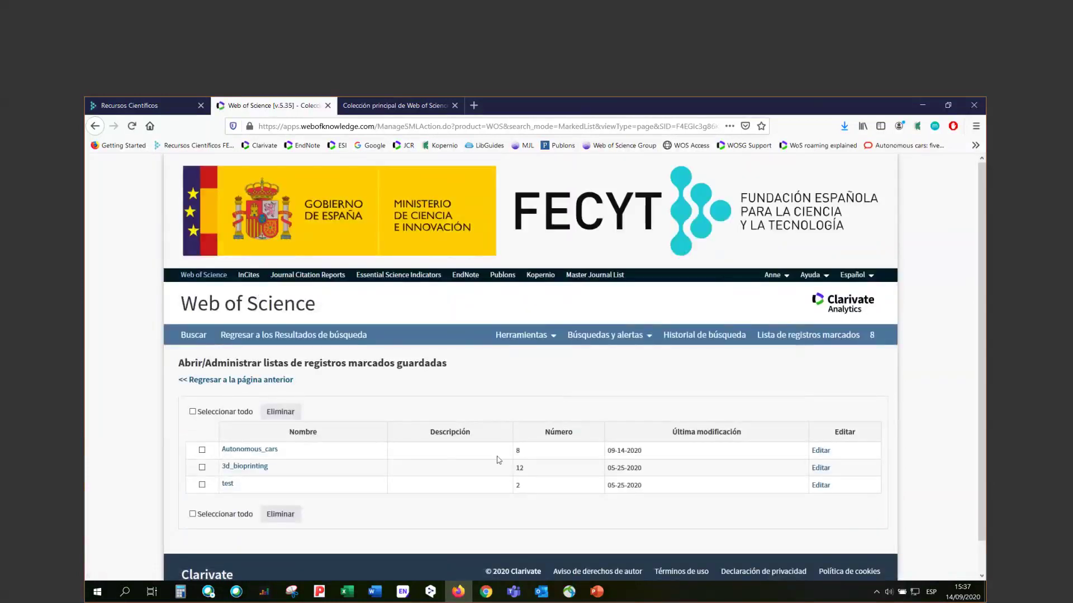
{"action": "left_click", "coordinate": [201, 485]}
{"action": "left_click", "coordinate": [819, 485]}
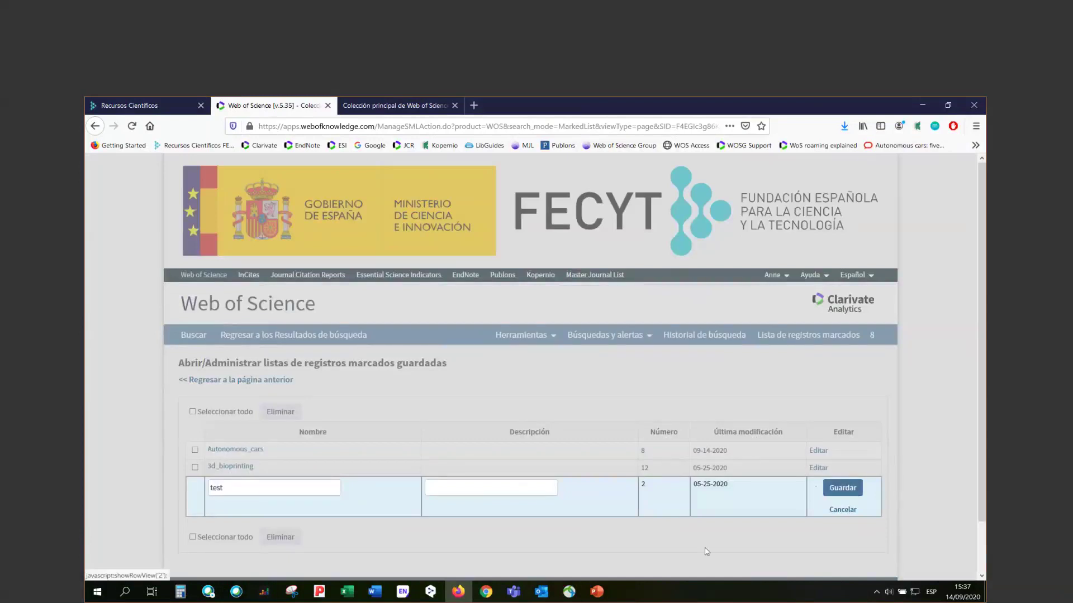
{"action": "left_click", "coordinate": [842, 511]}
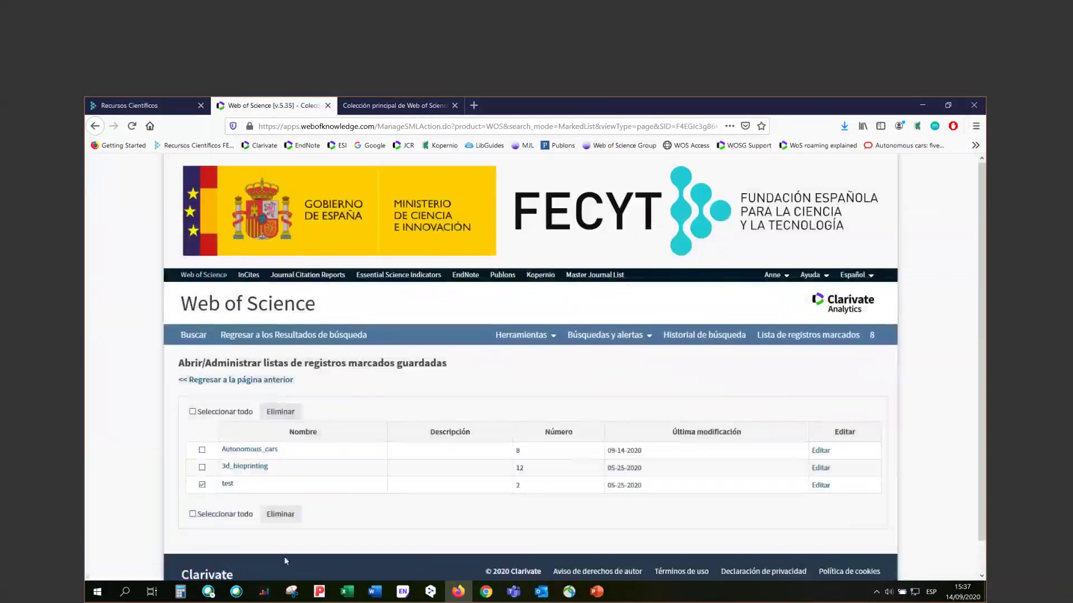
{"action": "left_click", "coordinate": [280, 513]}
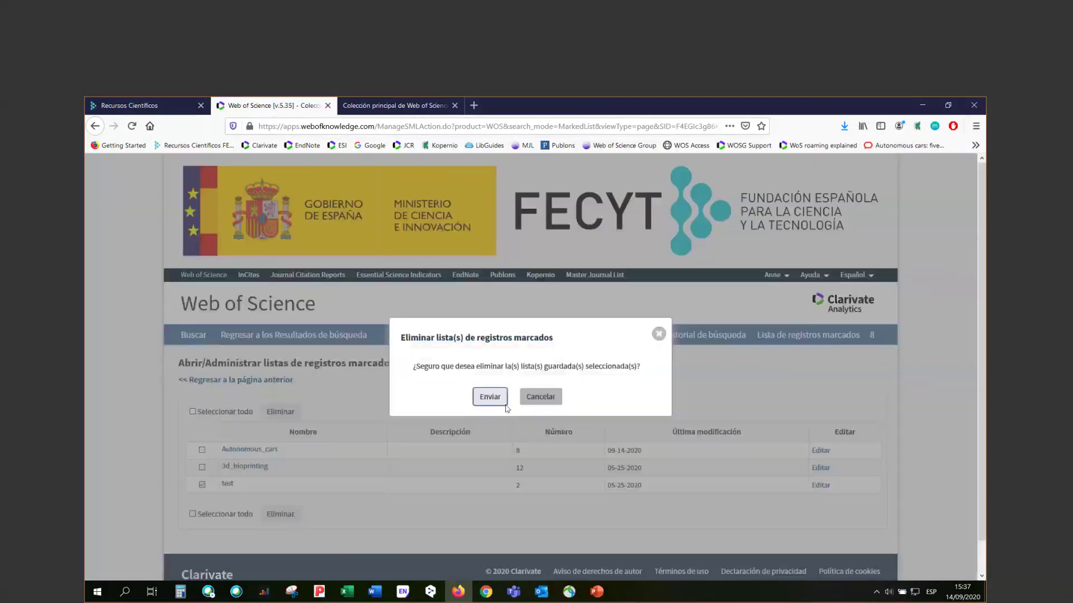
{"action": "left_click", "coordinate": [491, 398]}
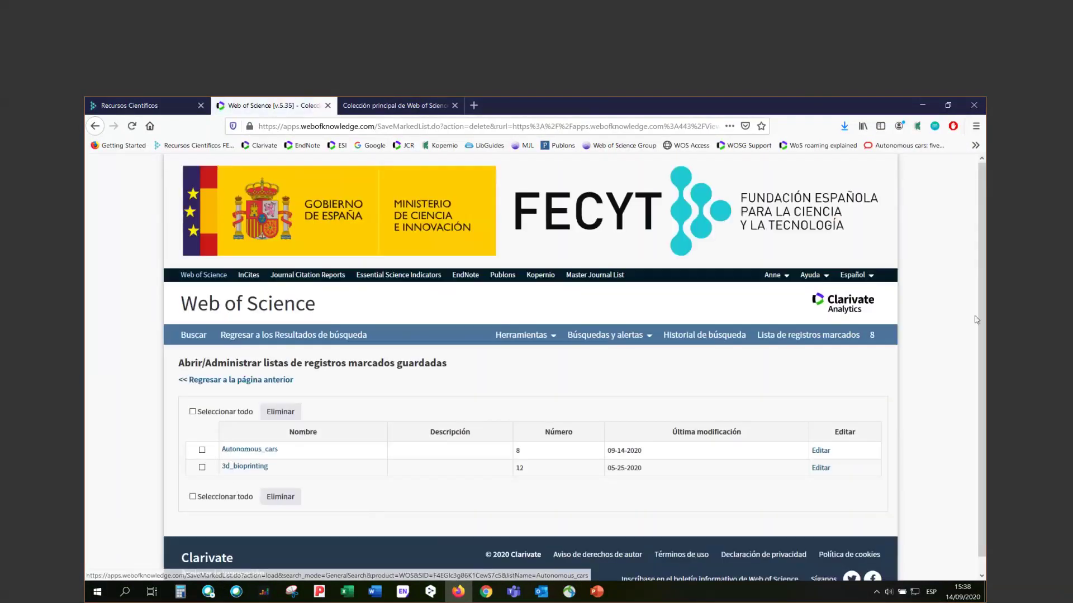
{"action": "scroll", "coordinate": [981, 317], "scroll_direction": "down", "scroll_amount": 1}
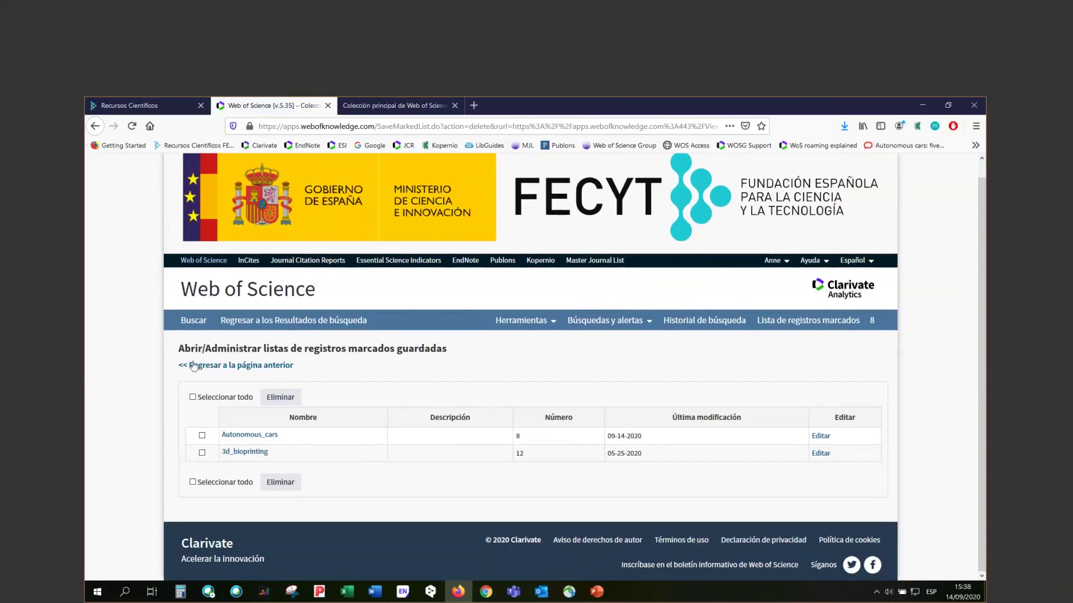
{"action": "left_click", "coordinate": [242, 368]}
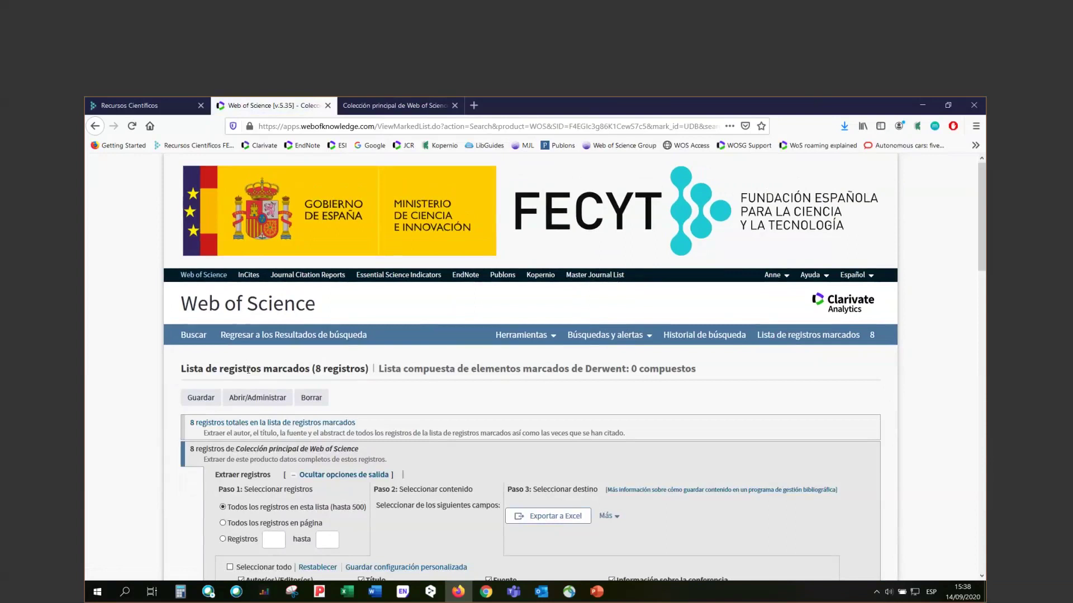
Clear the current marked records list and reopen the saved list Autonomous_cars from the saved marked lists.
{"action": "left_click", "coordinate": [313, 399]}
{"action": "left_click", "coordinate": [617, 333]}
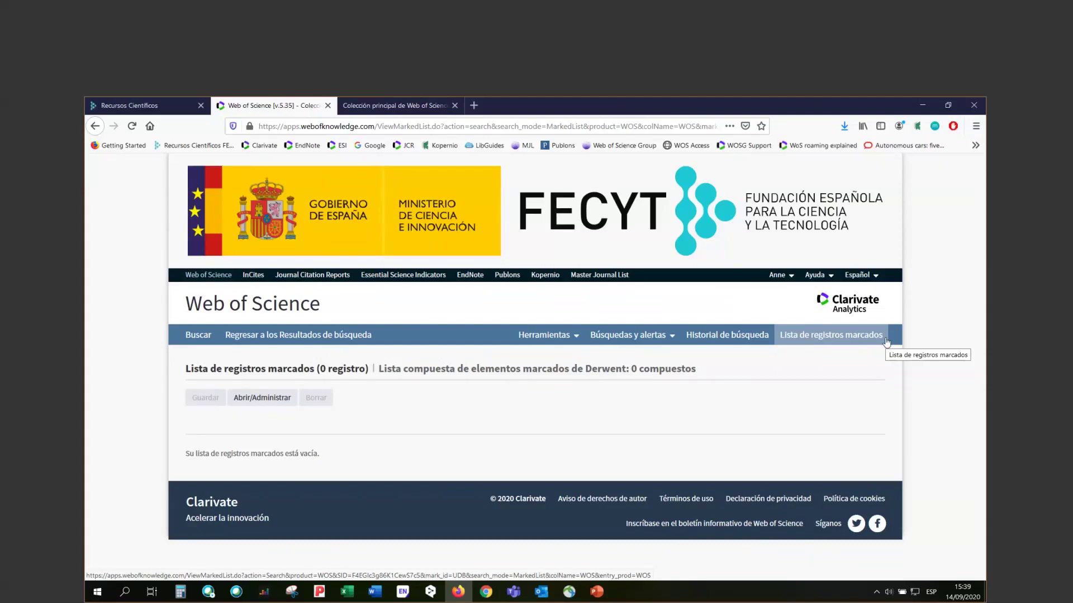
{"action": "left_click", "coordinate": [257, 402]}
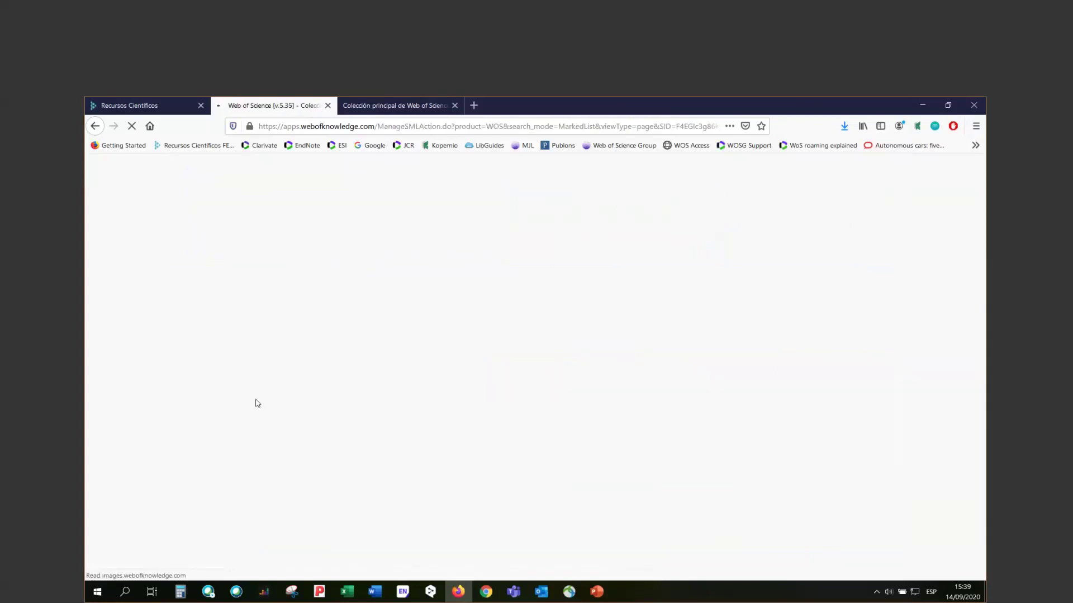
{"action": "left_click", "coordinate": [202, 451]}
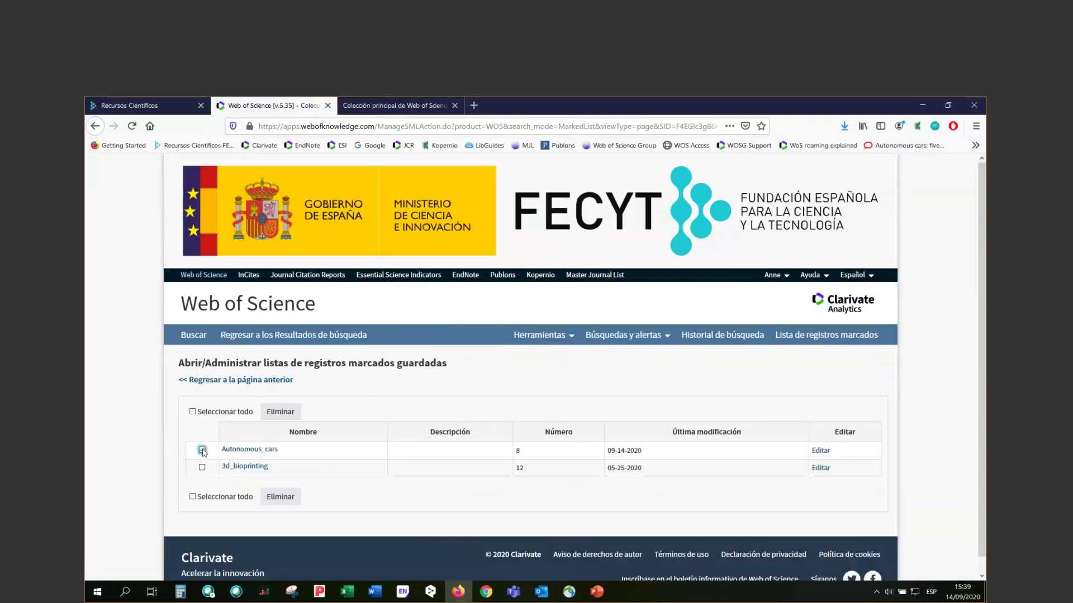
{"action": "left_click", "coordinate": [240, 452]}
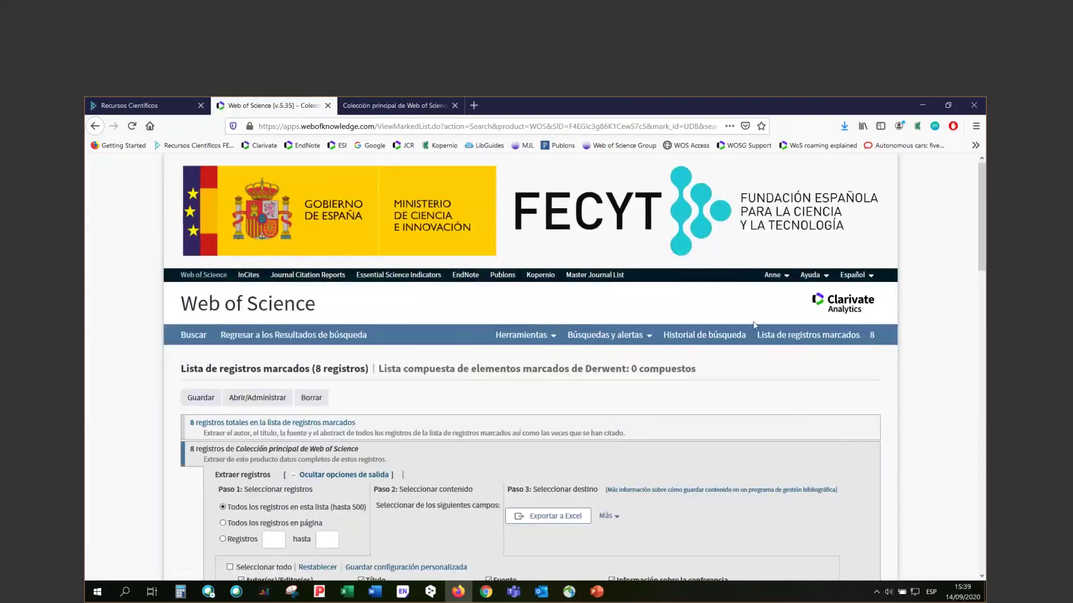
Review the export options of the reopened list and clear all its records from the temporary marked records list.
{"action": "scroll", "coordinate": [984, 229], "scroll_direction": "down", "scroll_amount": 1}
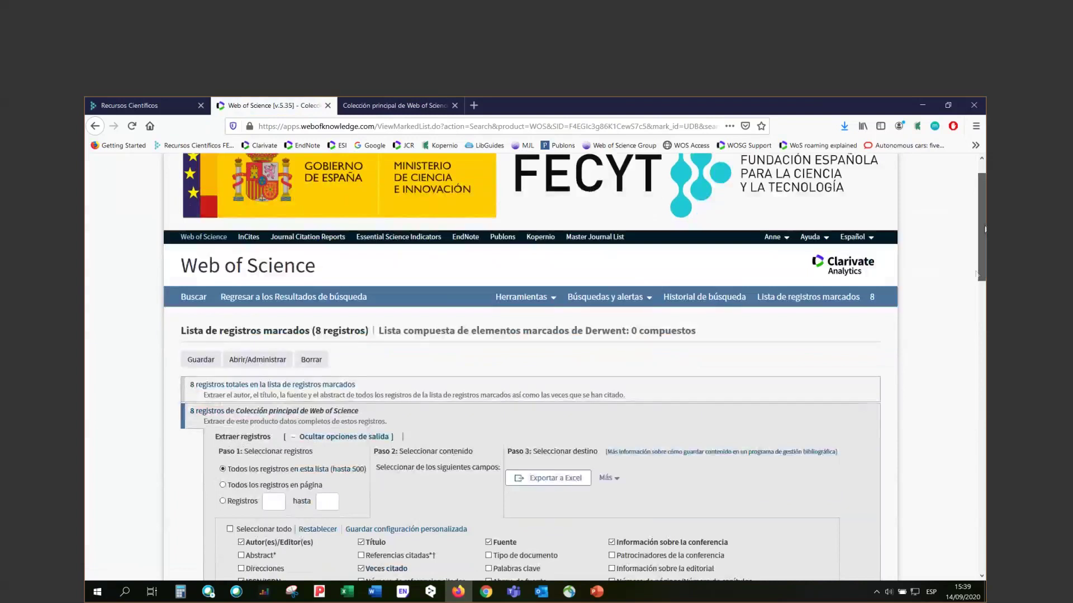
{"action": "scroll", "coordinate": [984, 229], "scroll_direction": "down", "scroll_amount": 3}
{"action": "scroll", "coordinate": [980, 202], "scroll_direction": "up", "scroll_amount": 4}
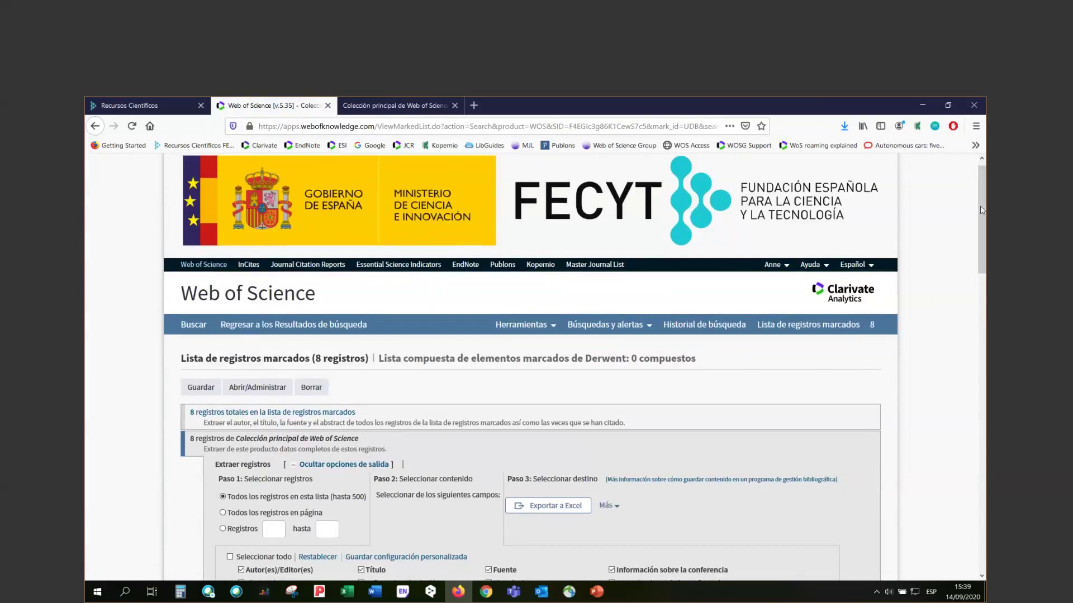
{"action": "left_click_drag", "start_coordinate": [985, 210], "coordinate": [983, 242]}
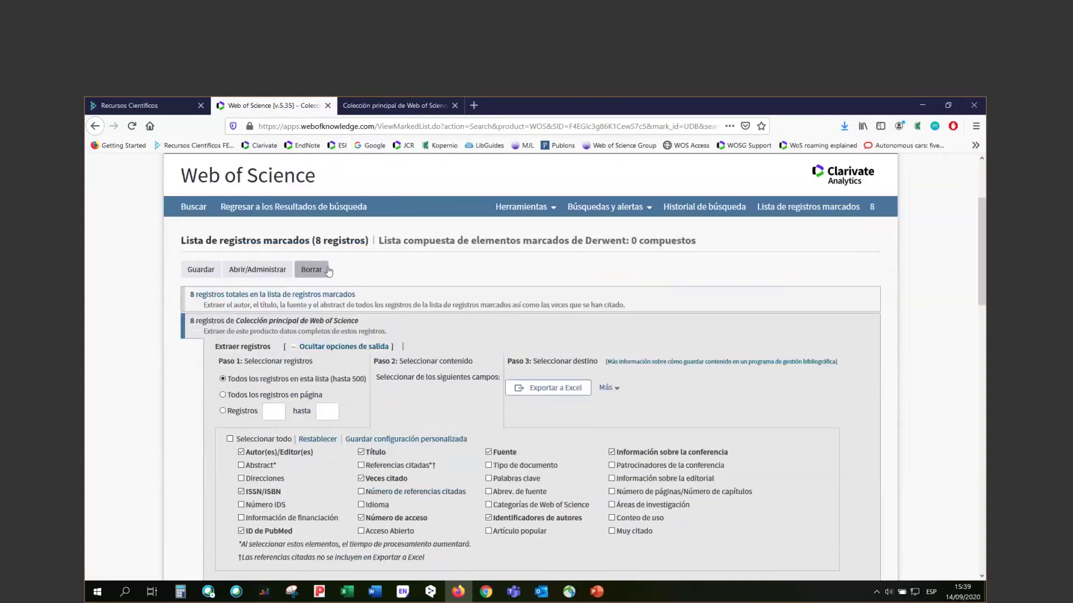
{"action": "left_click", "coordinate": [317, 271]}
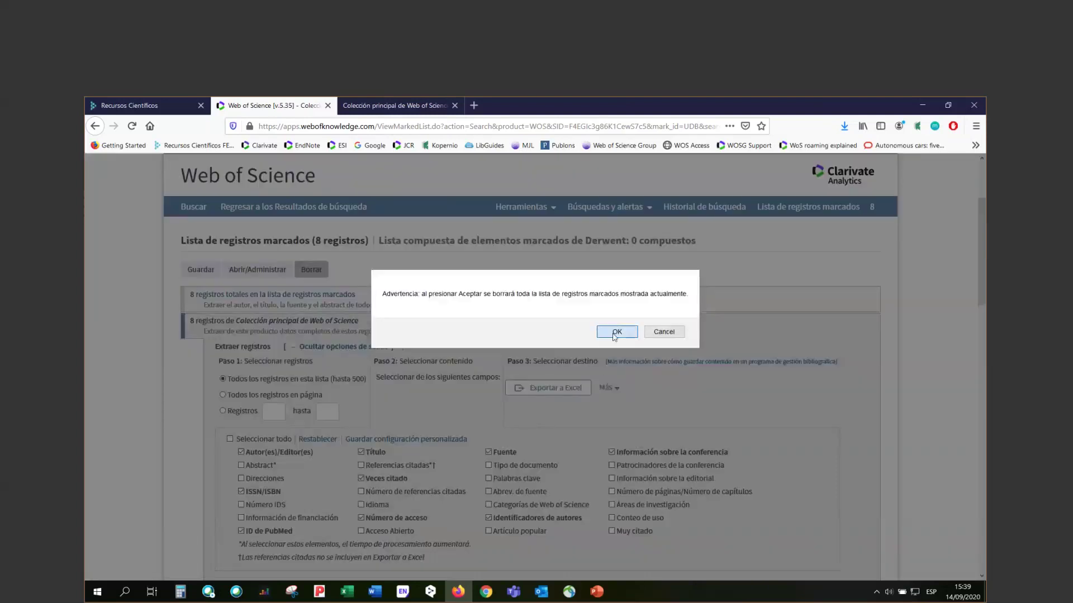
{"action": "left_click", "coordinate": [616, 333]}
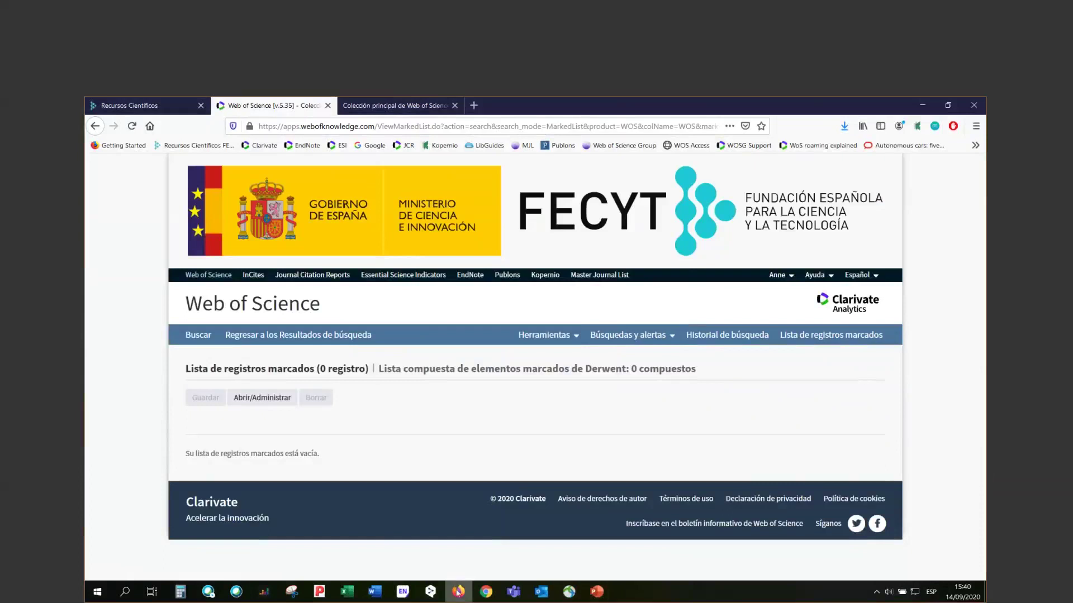
Switch to the PowerPoint presentation and start the slide show from slide 19, "Crear listas de registros marcados".
{"action": "mouse_move", "coordinate": [461, 590]}
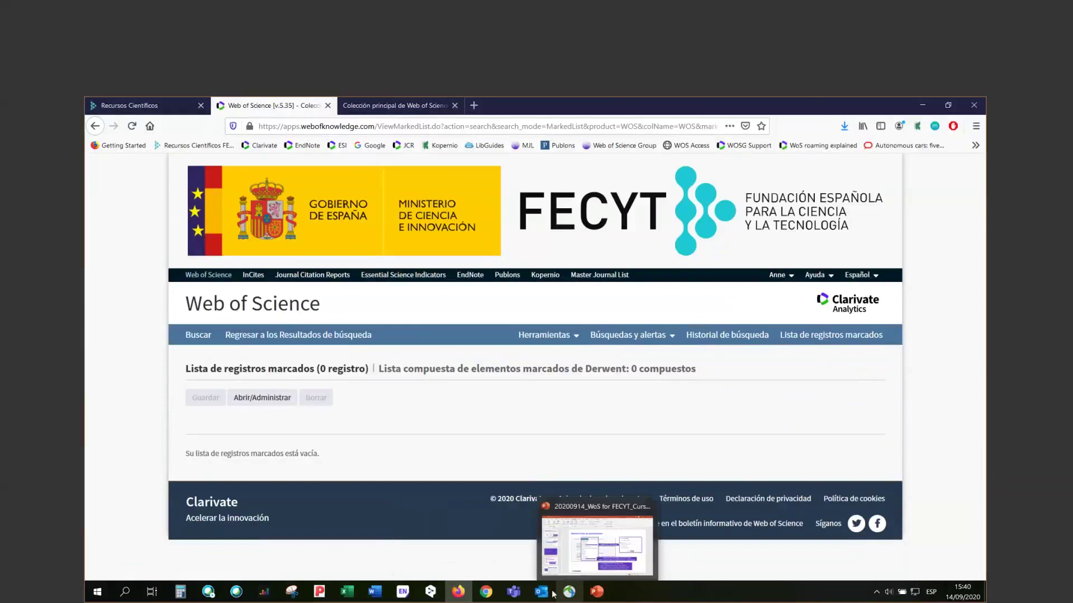
{"action": "left_click", "coordinate": [597, 593]}
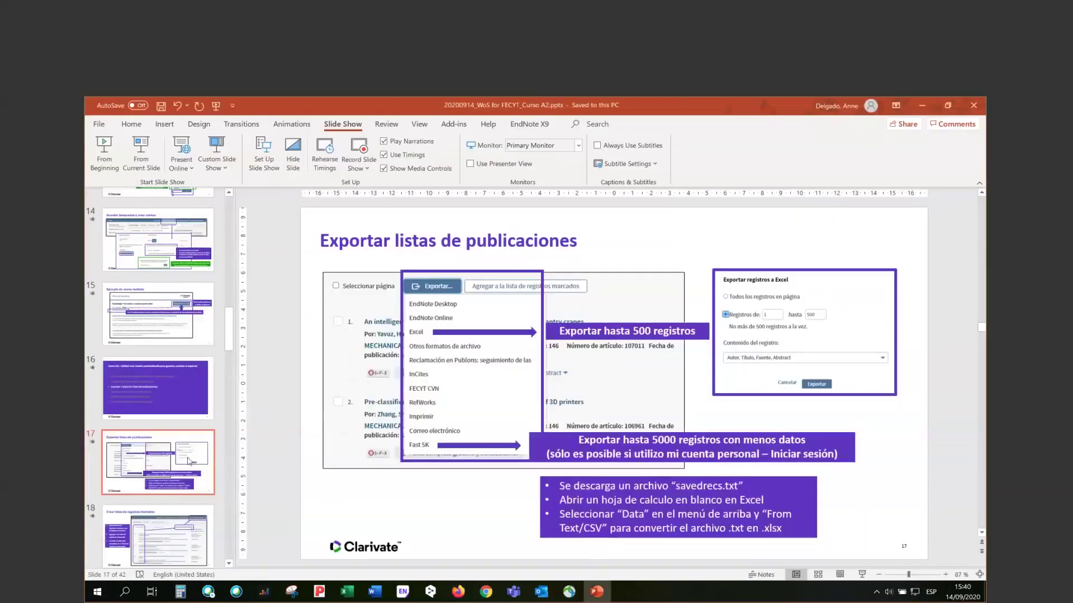
{"action": "scroll", "coordinate": [227, 391], "scroll_direction": "down", "scroll_amount": 5}
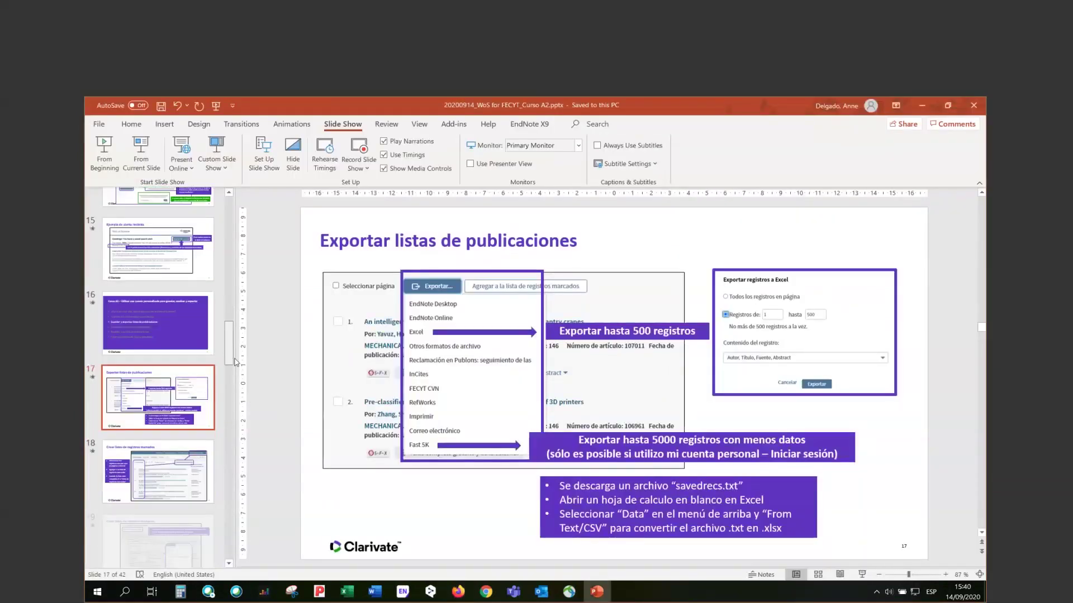
{"action": "left_click", "coordinate": [158, 343]}
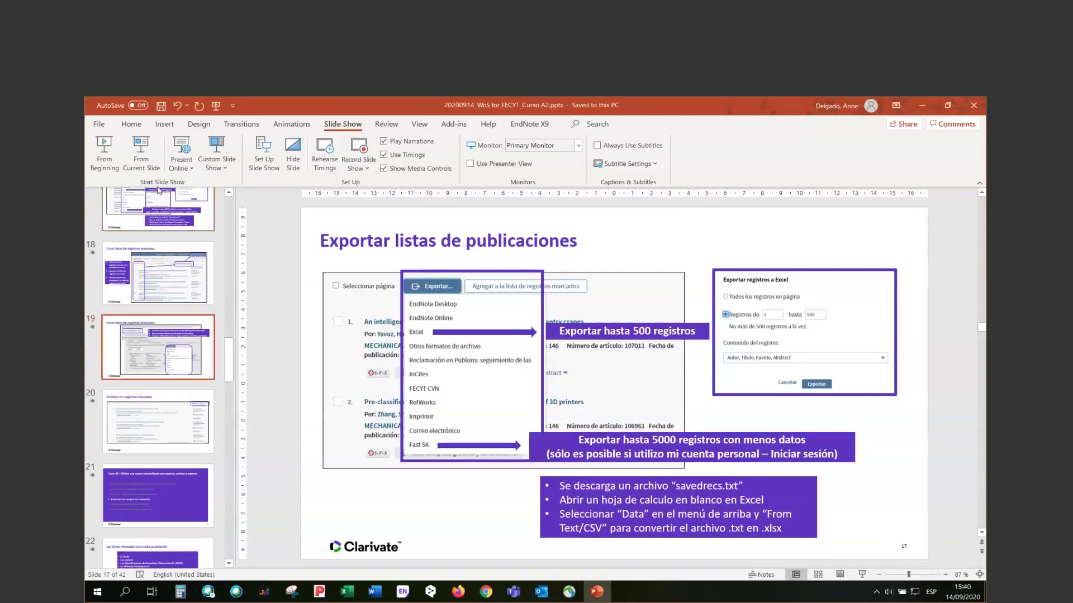
{"action": "left_click", "coordinate": [141, 150]}
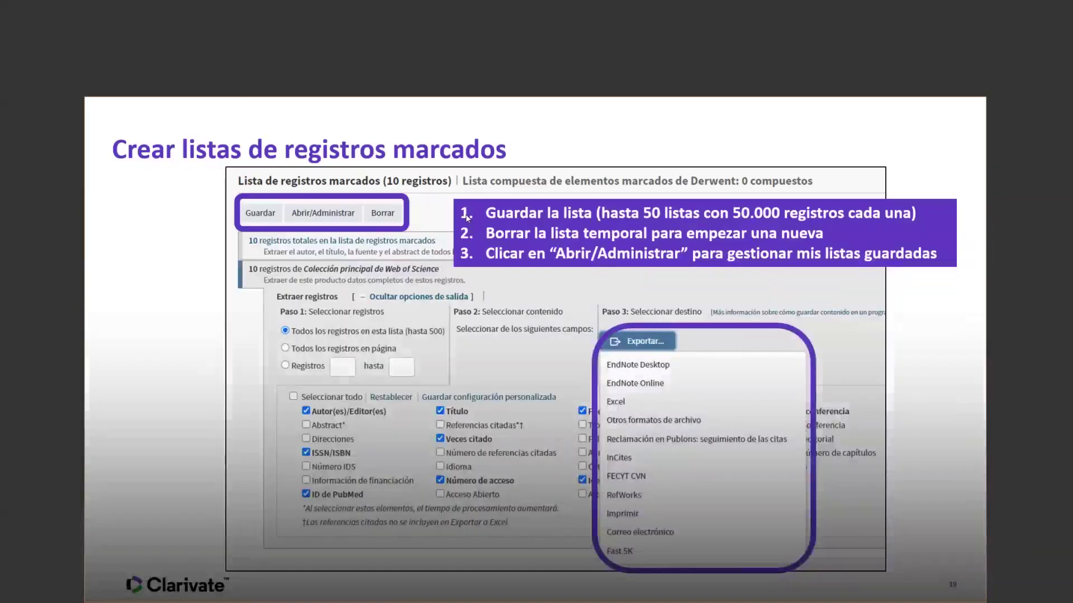
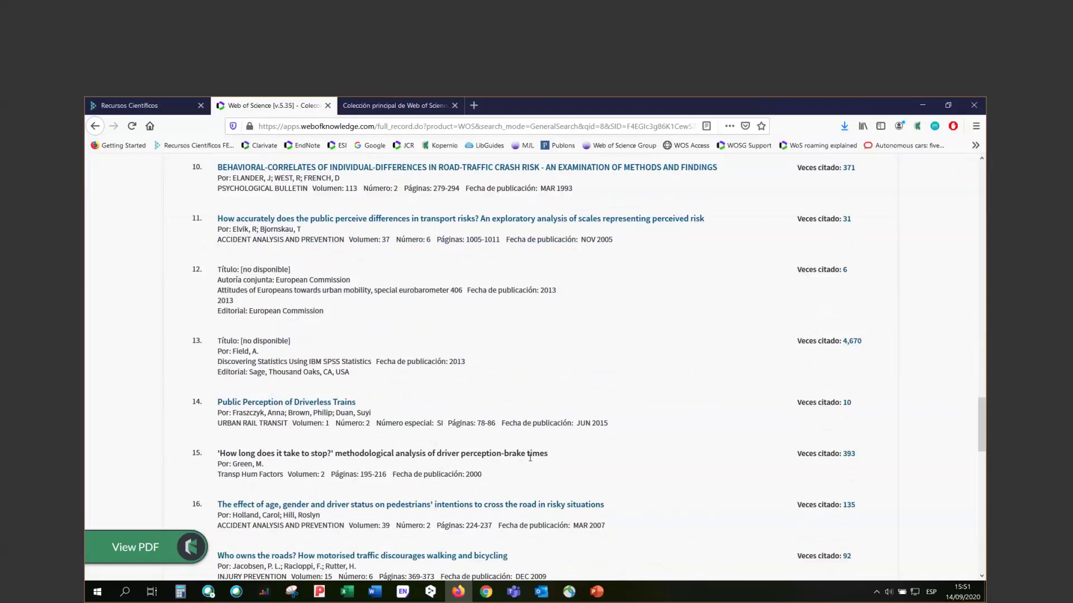
Review the full record of "Perceptions of autonomous vehicles", including its funding text and cited references, and return to the search results.
{"action": "left_click_drag", "start_coordinate": [978, 443], "coordinate": [976, 227]}
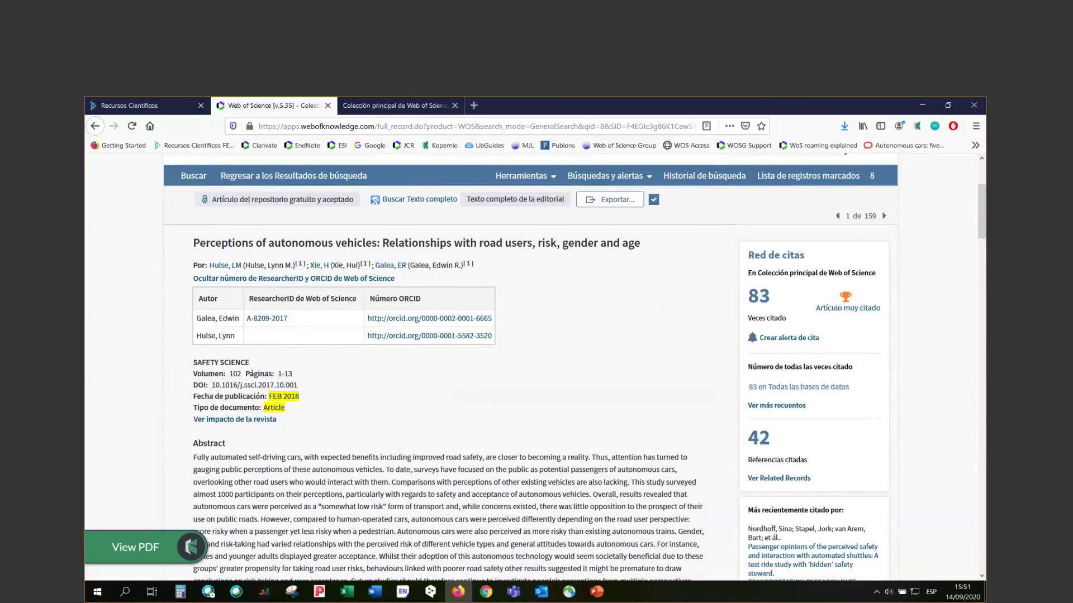
{"action": "left_click_drag", "start_coordinate": [985, 208], "coordinate": [984, 307]}
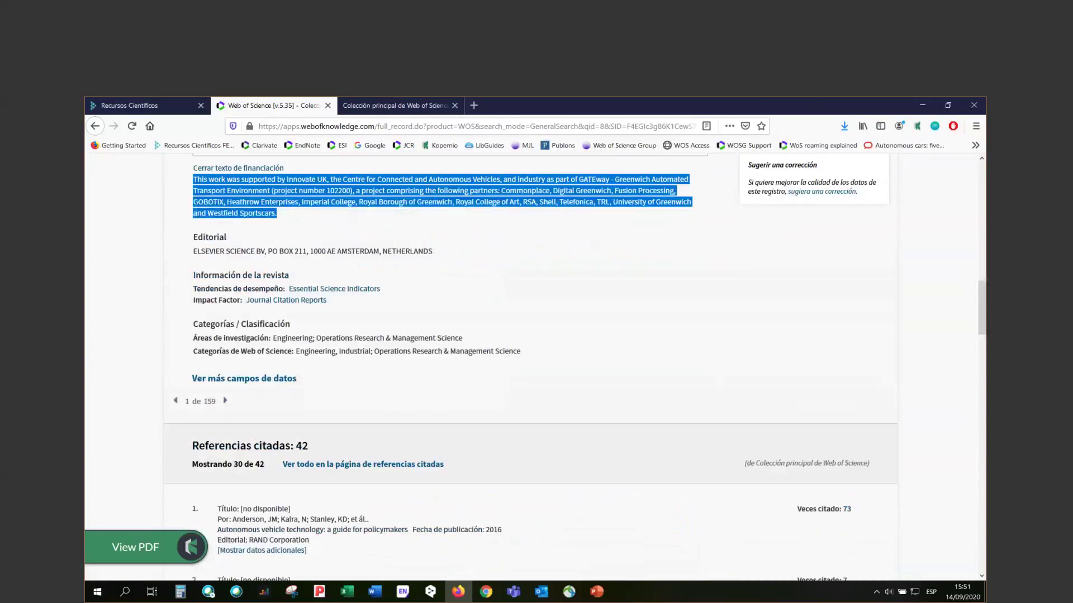
{"action": "left_click_drag", "start_coordinate": [985, 309], "coordinate": [981, 206]}
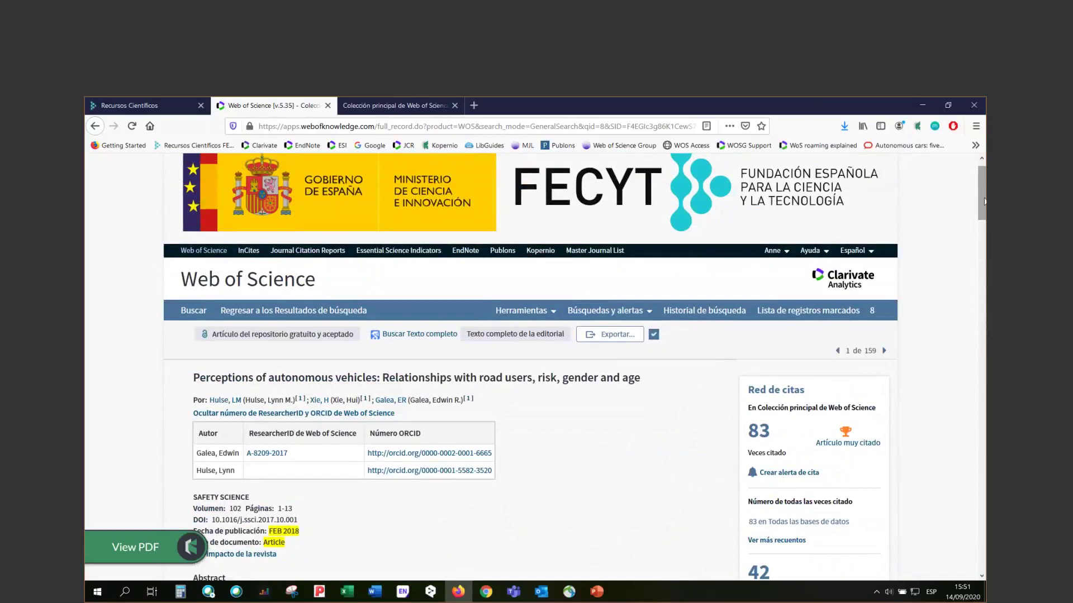
{"action": "left_click", "coordinate": [285, 311]}
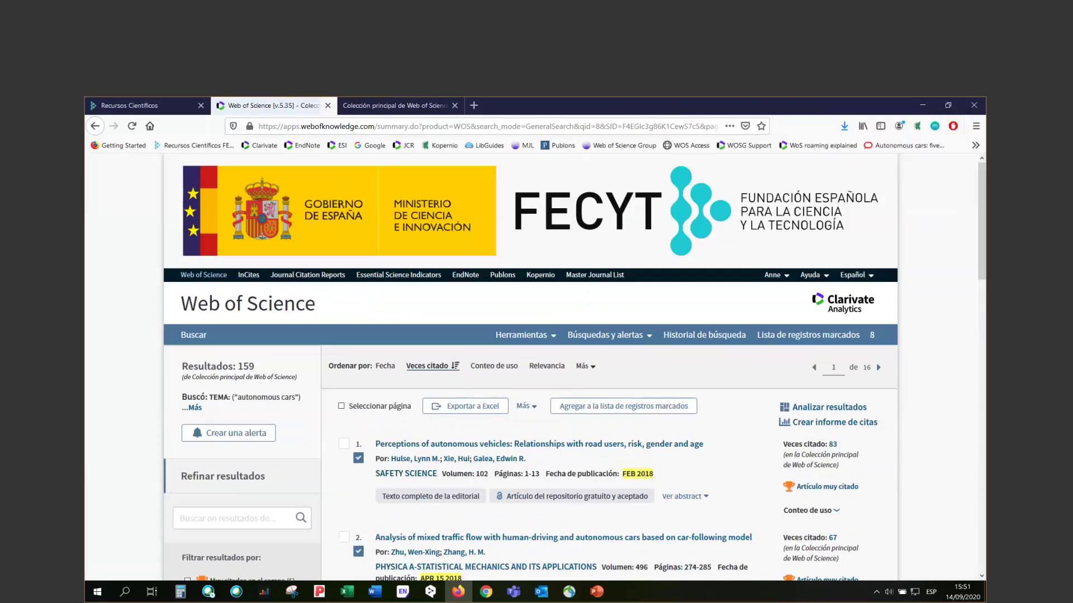
Analyze the refined "autonomous cars" results by Web of Science category and show the details of Engineering Electrical Electronic.
{"action": "scroll", "coordinate": [980, 214], "scroll_direction": "down", "scroll_amount": 3}
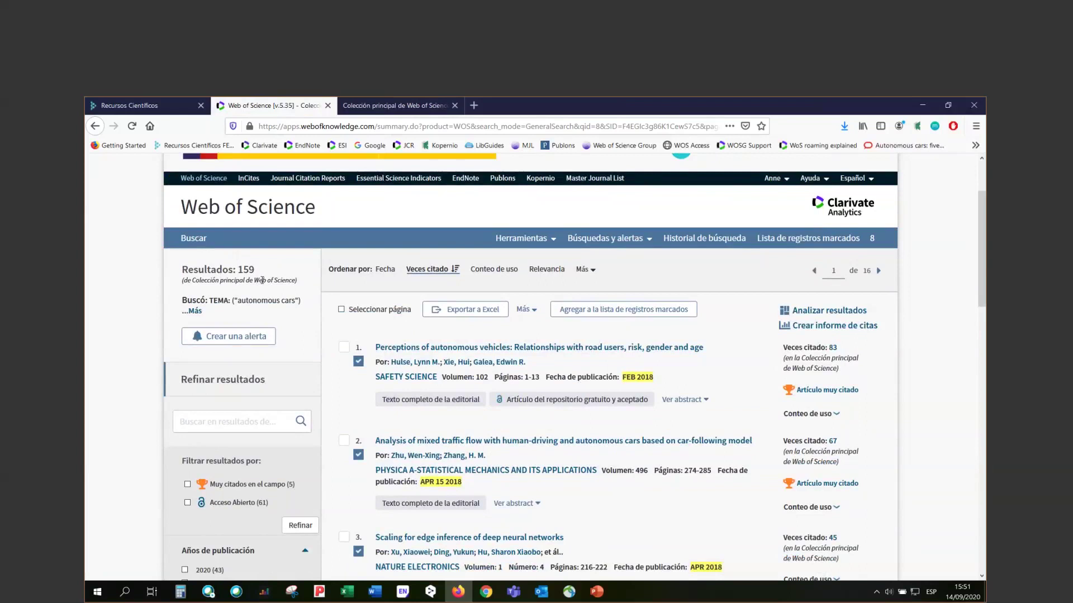
{"action": "left_click", "coordinate": [827, 311]}
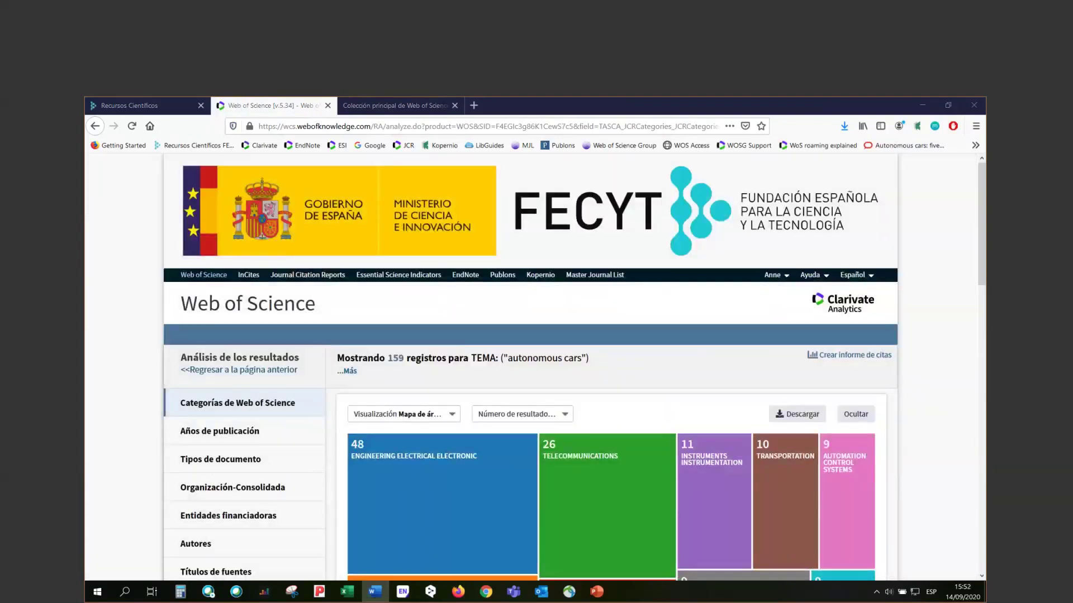
{"action": "left_click", "coordinate": [979, 216]}
{"action": "left_click_drag", "start_coordinate": [979, 213], "coordinate": [979, 253]}
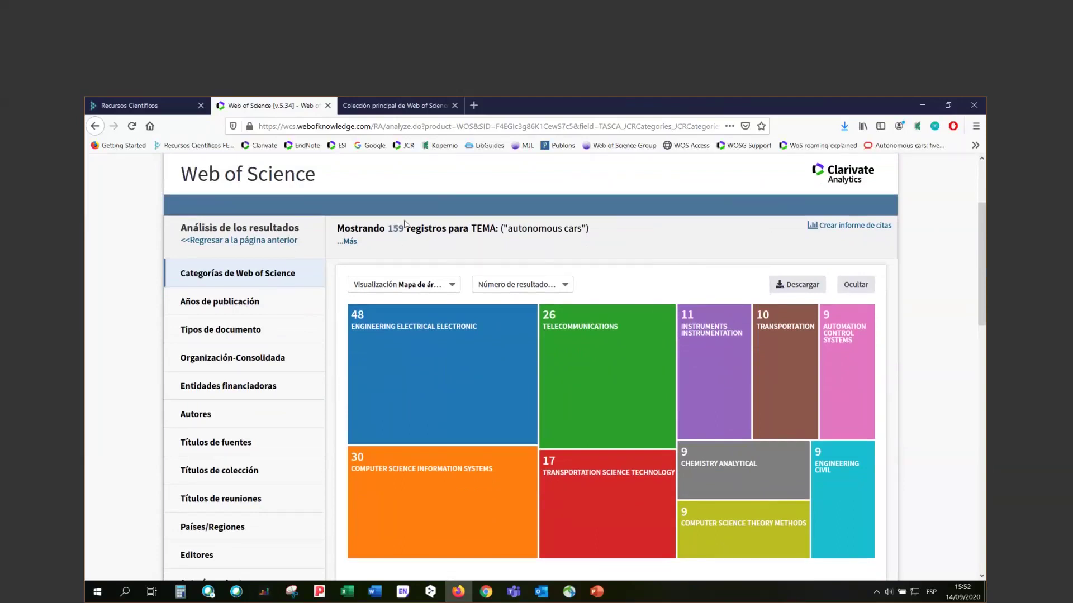
{"action": "left_click", "coordinate": [359, 315]}
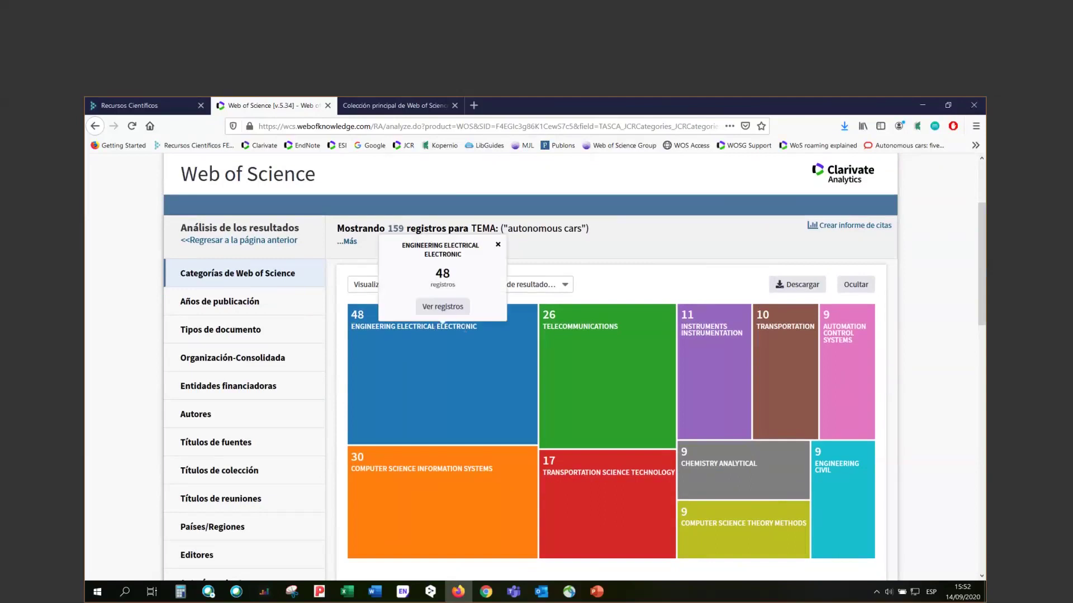
View the analysis of the refined results by publication year and return to the results list.
{"action": "left_click", "coordinate": [215, 304]}
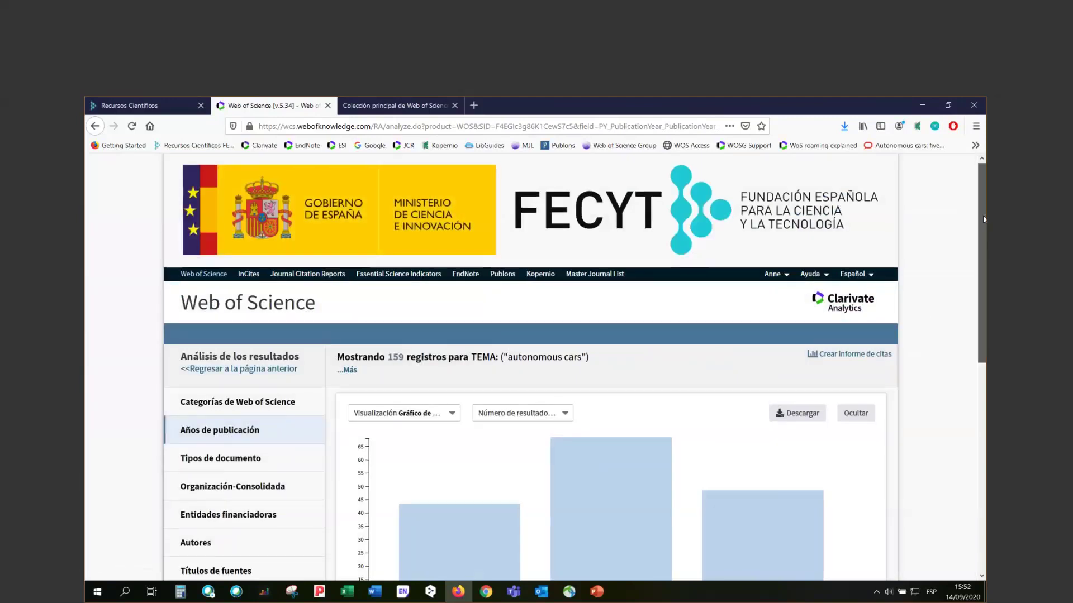
{"action": "scroll", "coordinate": [985, 237], "scroll_direction": "down", "scroll_amount": 1}
{"action": "scroll", "coordinate": [985, 237], "scroll_direction": "down", "scroll_amount": 3}
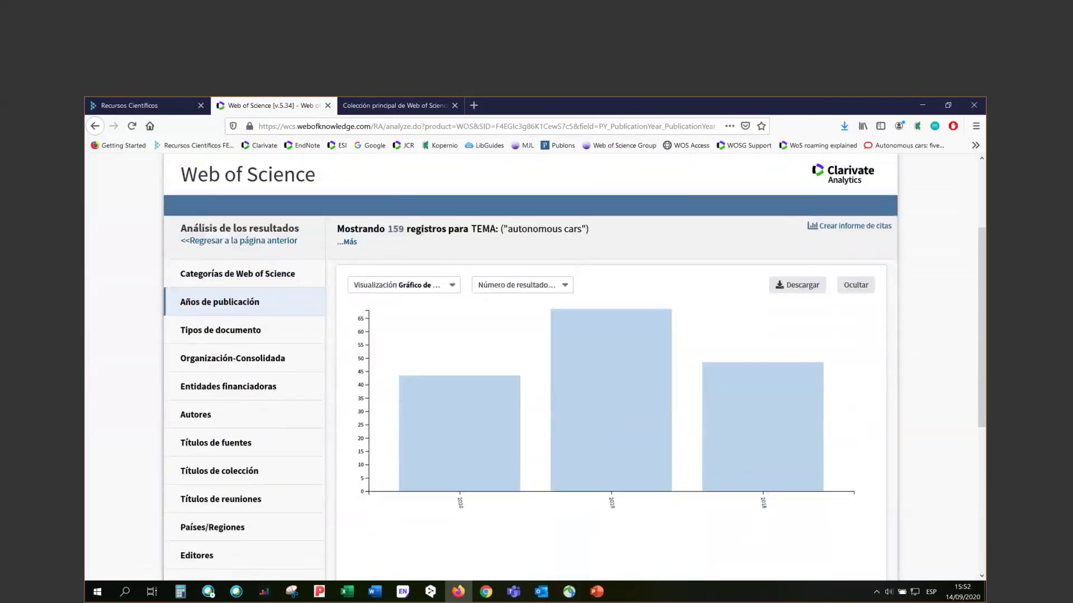
{"action": "scroll", "coordinate": [981, 300], "scroll_direction": "up", "scroll_amount": 2}
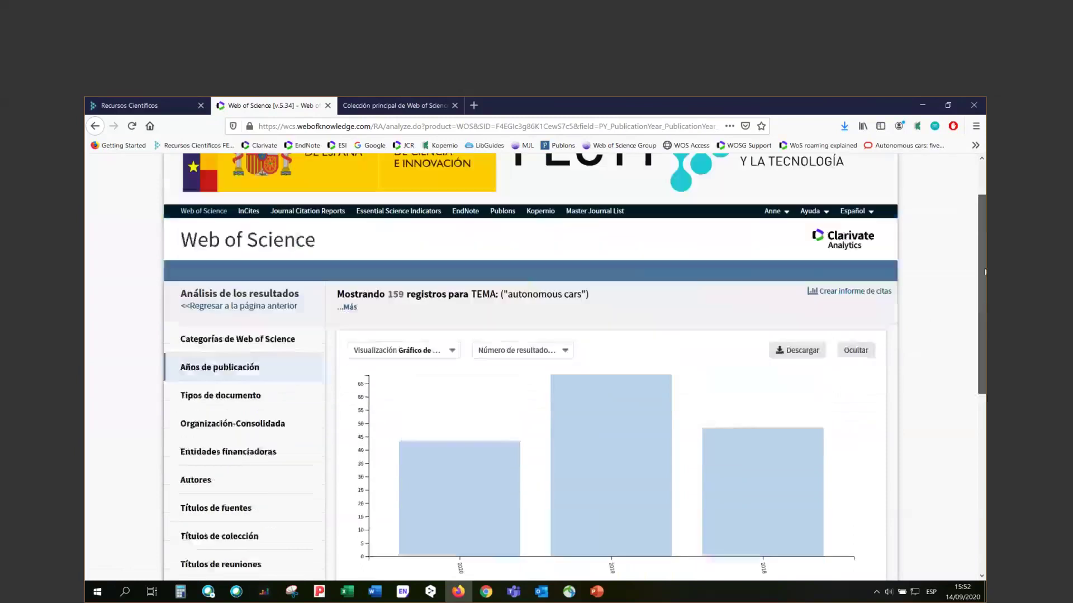
{"action": "left_click", "coordinate": [231, 319]}
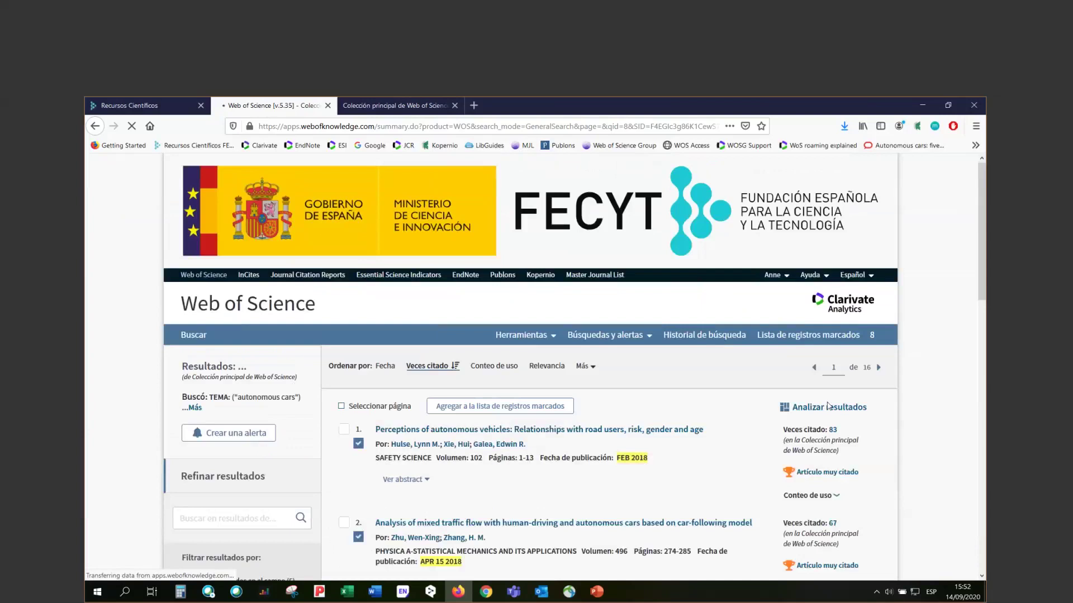
Open the results of the unrefined "autonomous cars" search, set #2, from the search history.
{"action": "left_click", "coordinate": [704, 336]}
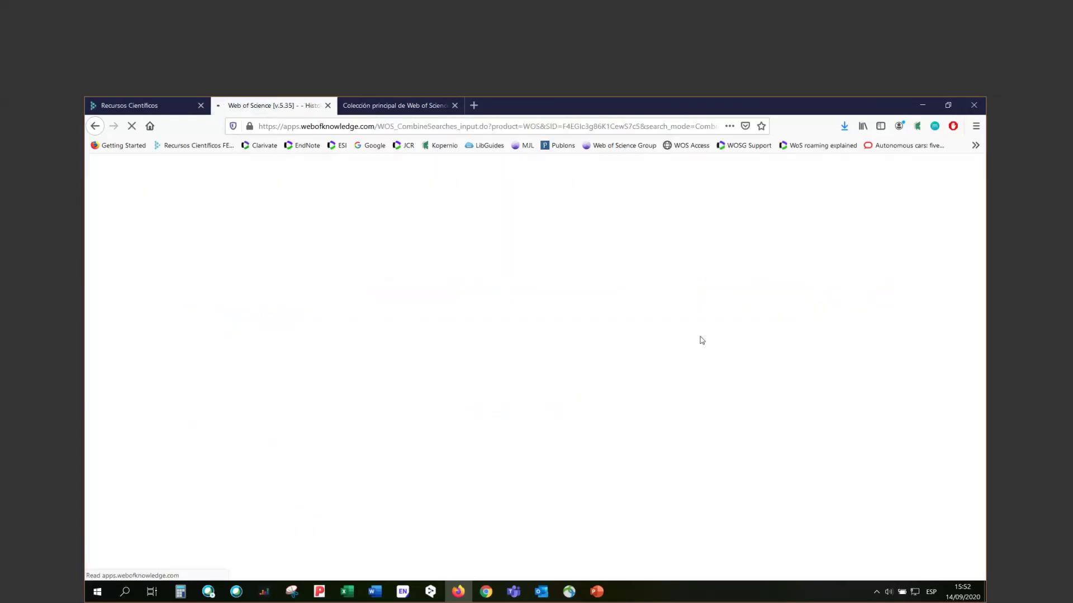
{"action": "scroll", "coordinate": [852, 388], "scroll_direction": "down", "scroll_amount": 3}
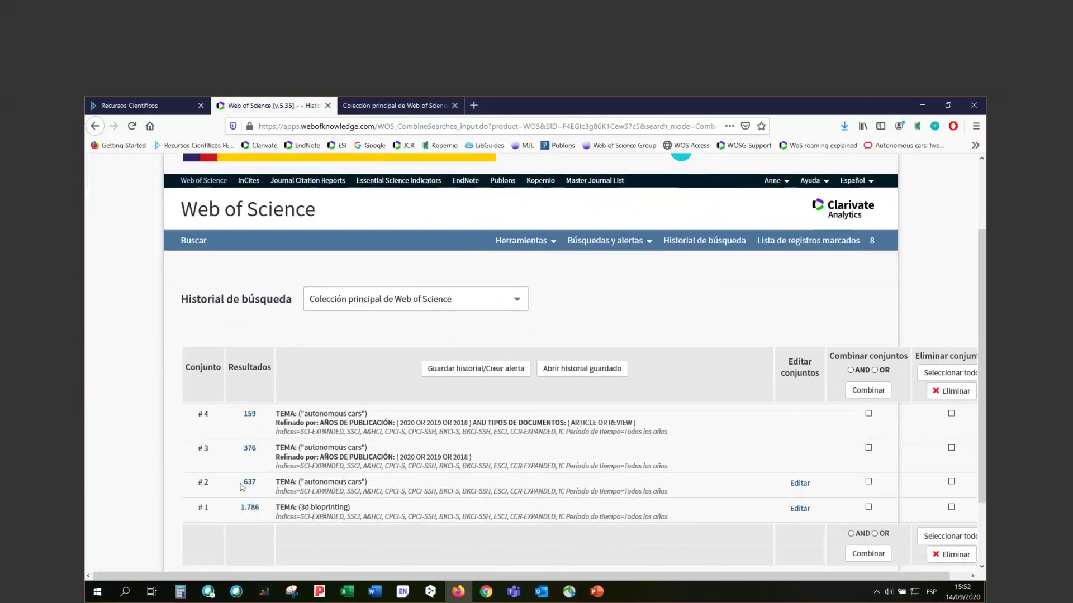
{"action": "left_click", "coordinate": [249, 482]}
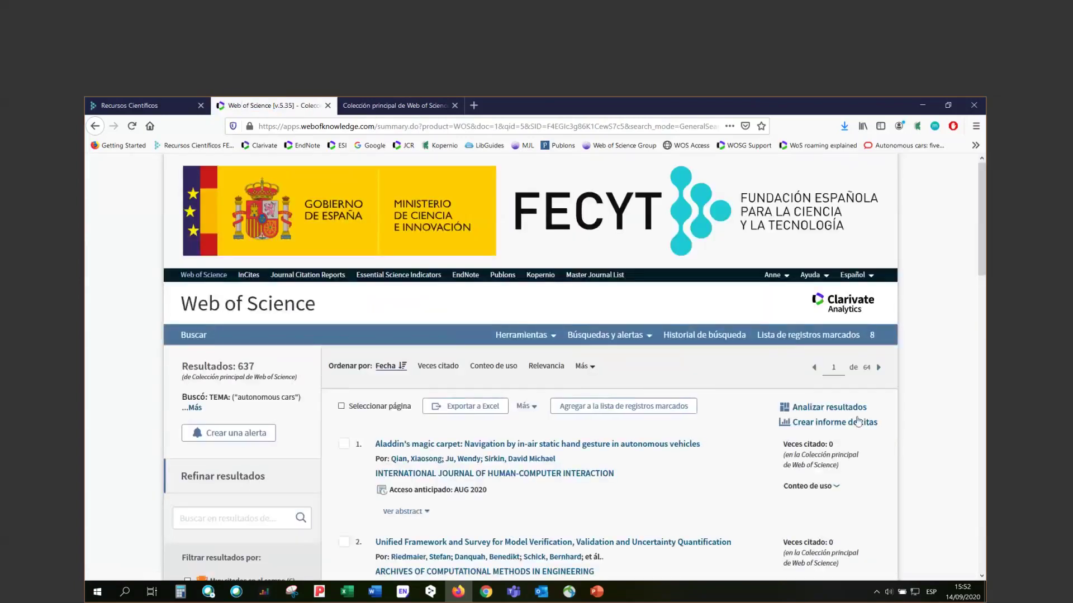
Analyze the unrefined results by publication year and inspect the record counts for 2011, 2016 and 2018.
{"action": "left_click", "coordinate": [844, 409]}
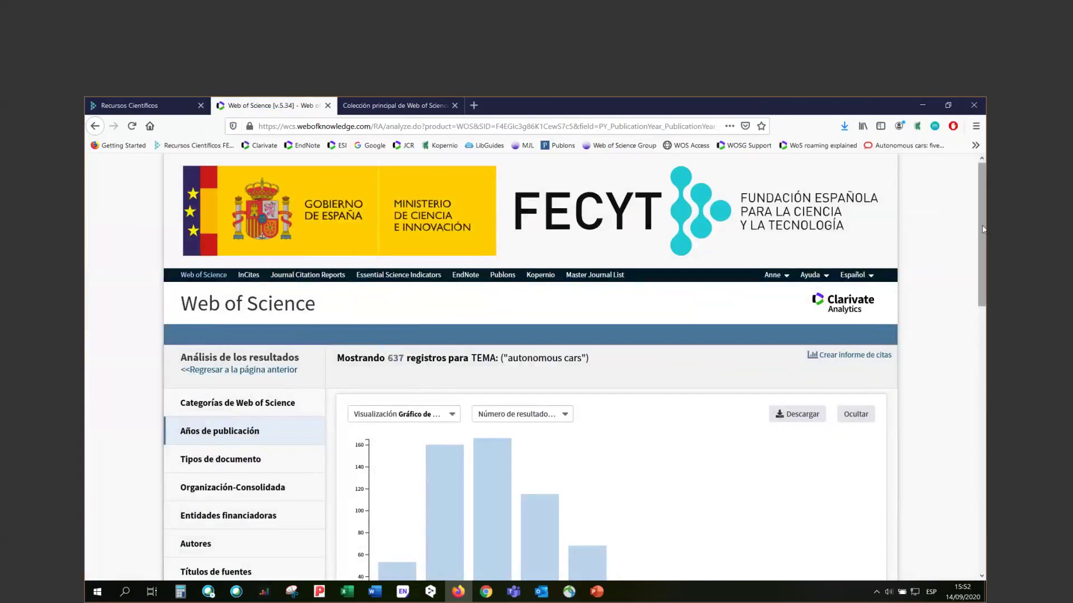
{"action": "left_click_drag", "start_coordinate": [982, 229], "coordinate": [982, 274]}
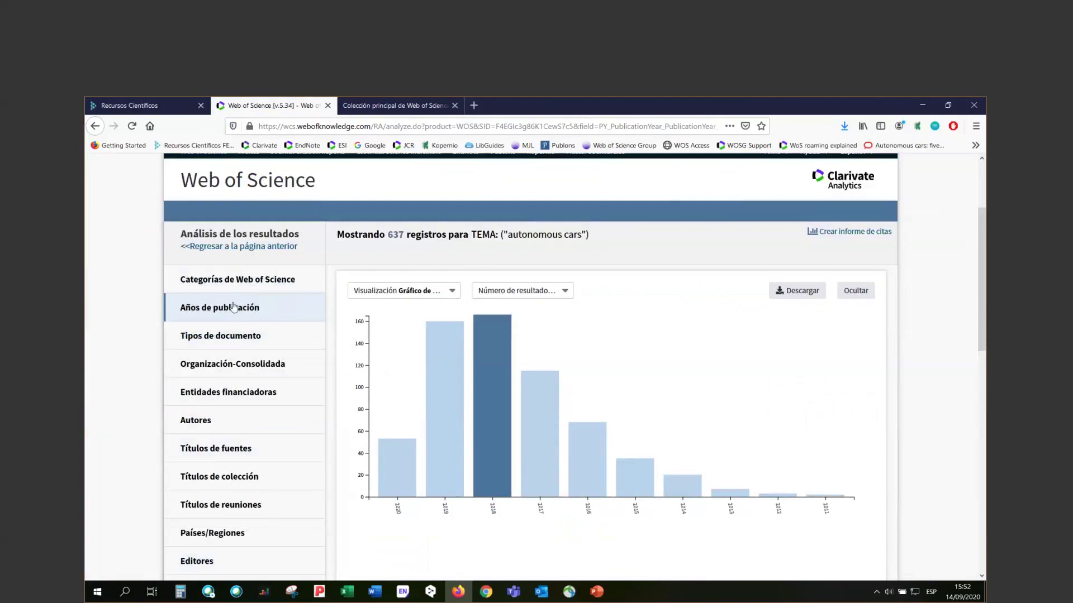
{"action": "left_click", "coordinate": [778, 495]}
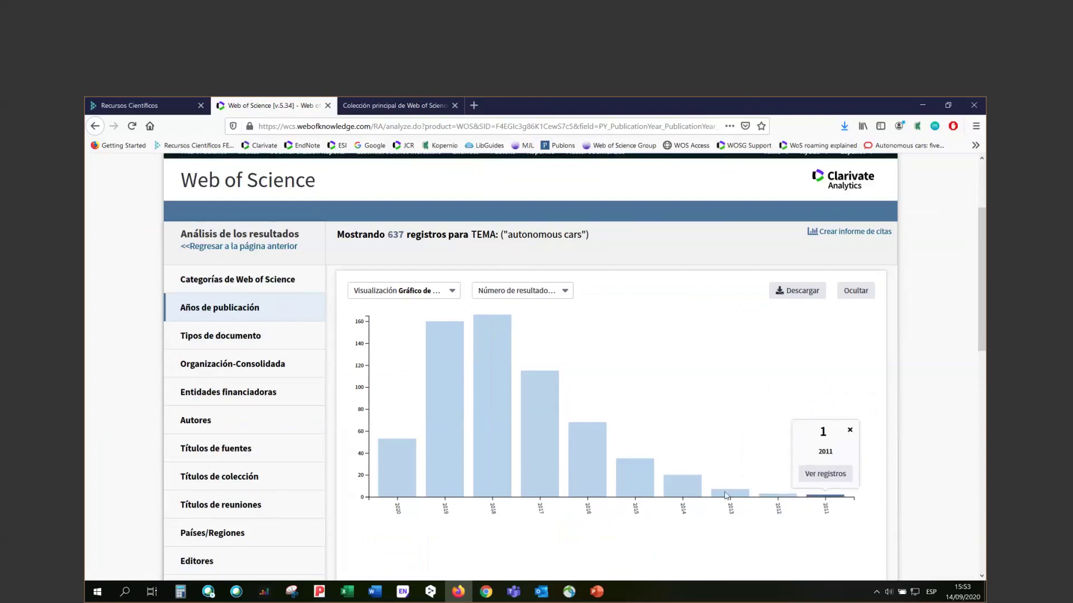
{"action": "mouse_move", "coordinate": [601, 494]}
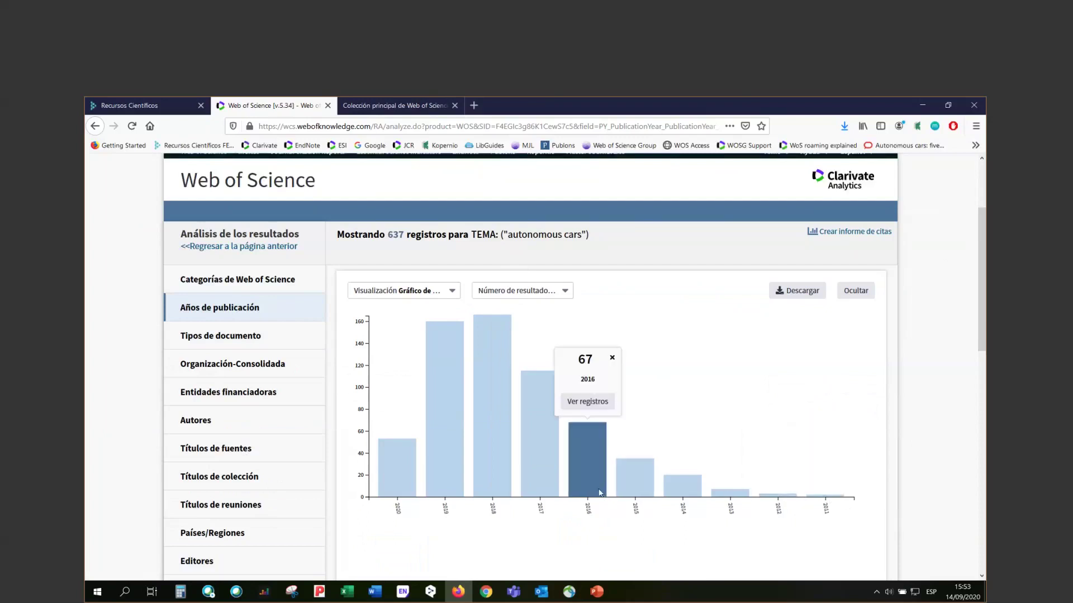
{"action": "mouse_move", "coordinate": [492, 356]}
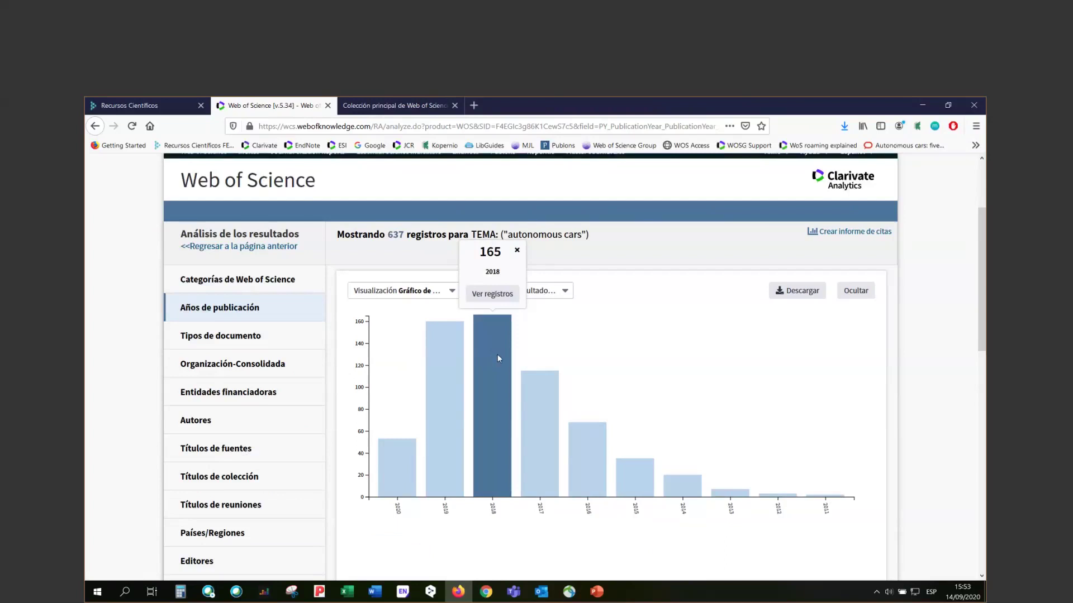
Inspect the 2019 record count, analyze the results by Organización-Consolidada, and inspect University of California System and Stanford University.
{"action": "left_click", "coordinate": [445, 361]}
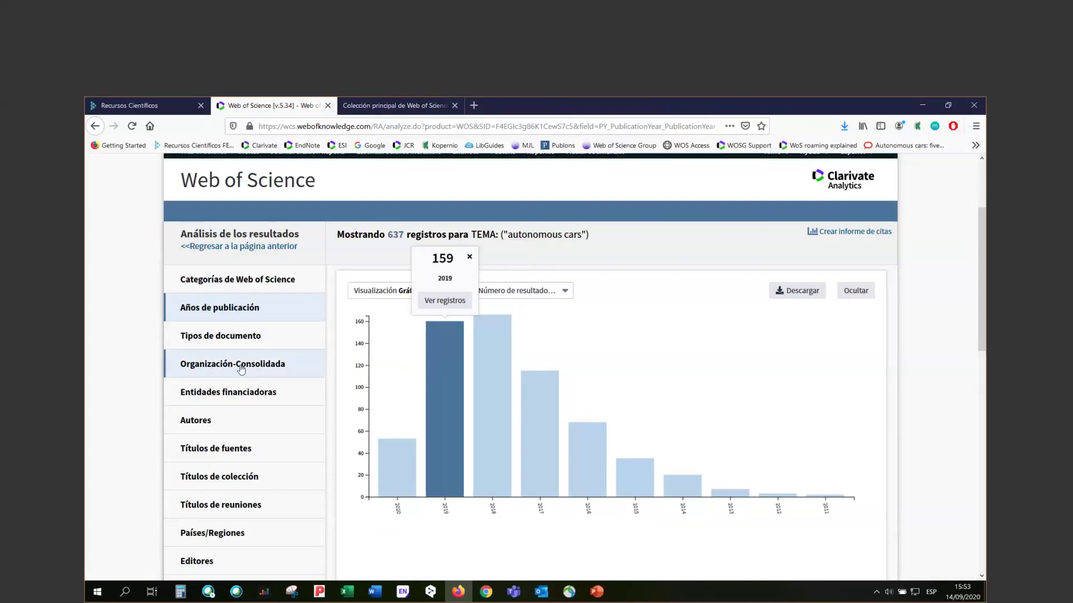
{"action": "left_click", "coordinate": [240, 366]}
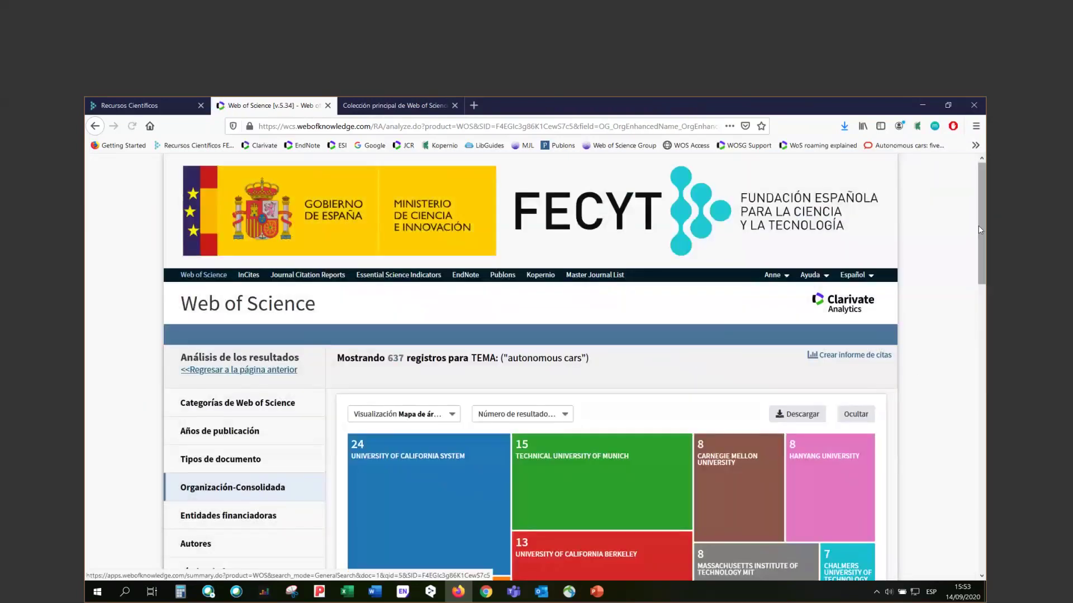
{"action": "left_click_drag", "start_coordinate": [979, 223], "coordinate": [983, 288]}
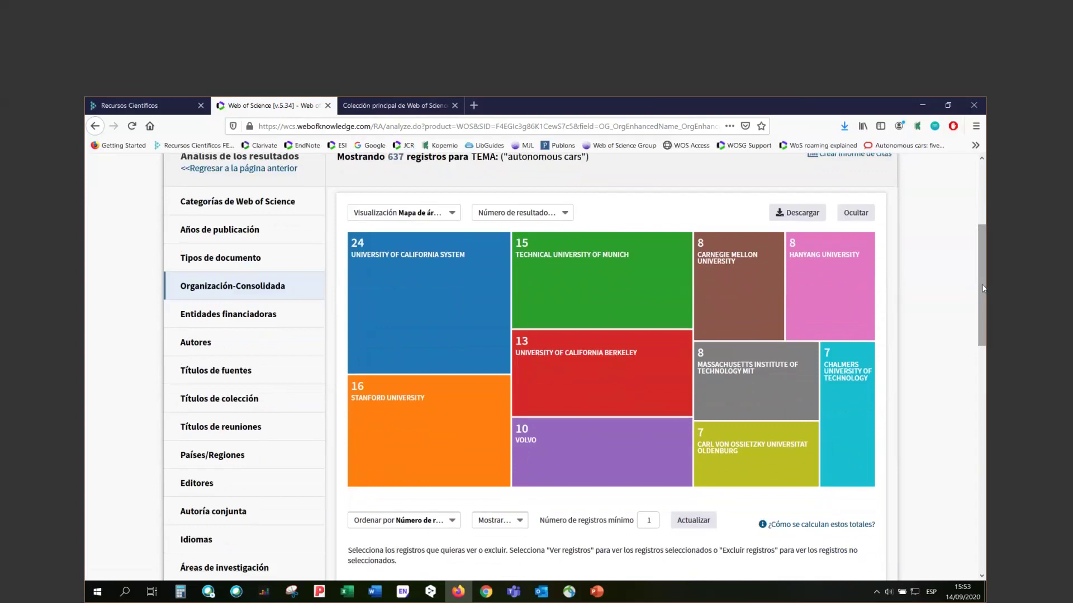
{"action": "scroll", "coordinate": [981, 283], "scroll_direction": "up", "scroll_amount": 1}
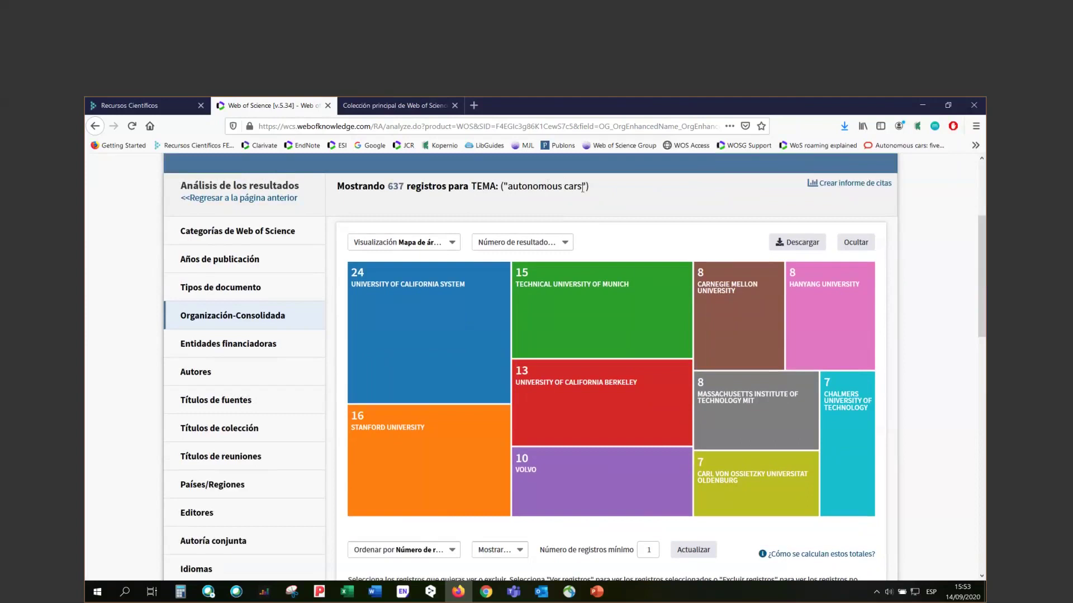
{"action": "left_click", "coordinate": [429, 283]}
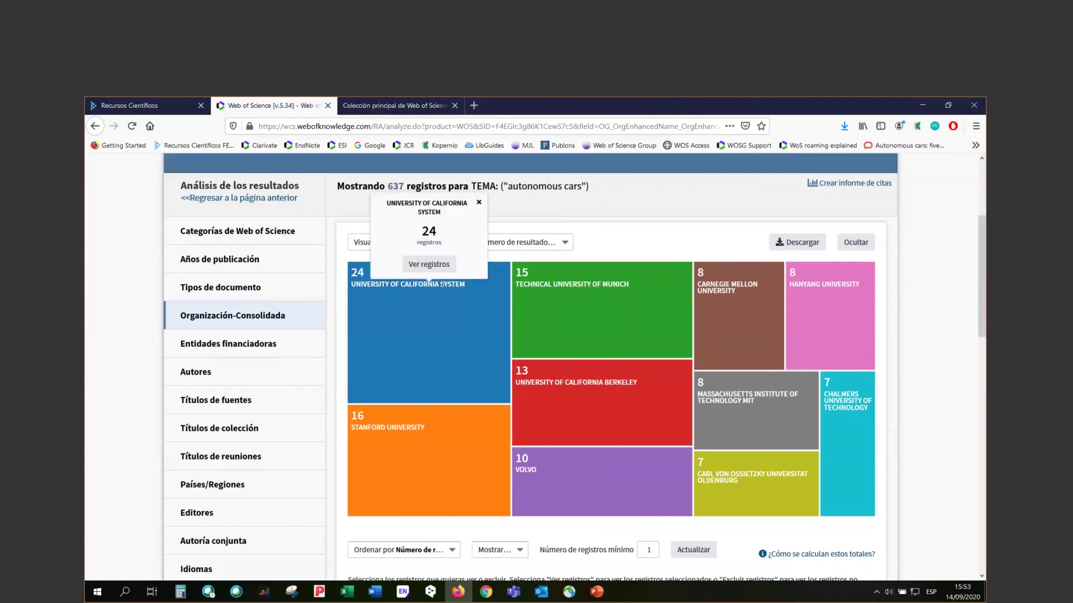
{"action": "left_click", "coordinate": [429, 423]}
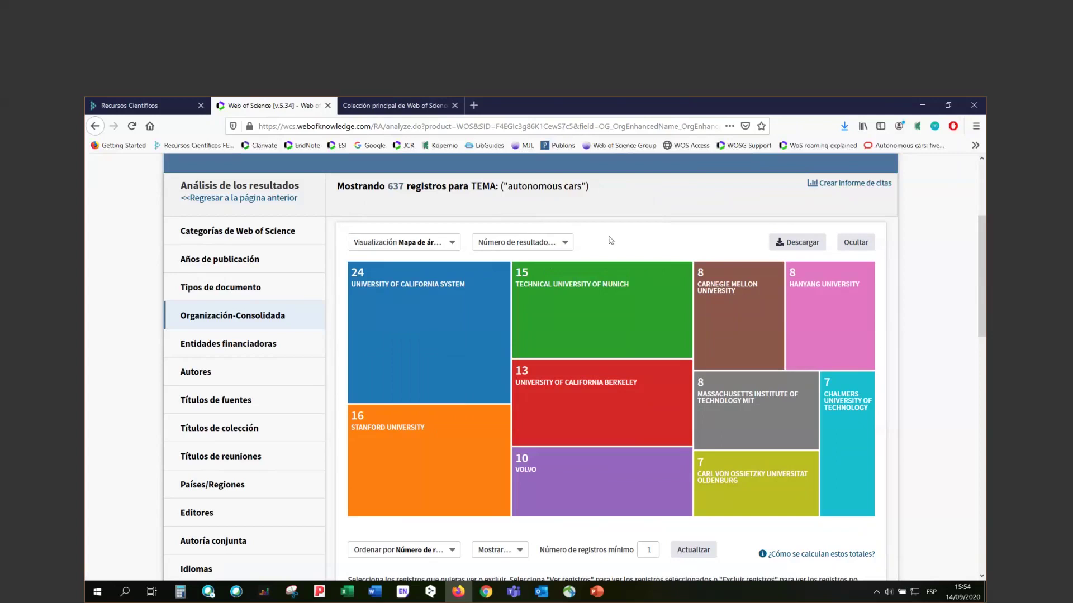
Set the organization treemap to show 25 results and review the table below it, including its row-count and download options.
{"action": "left_click", "coordinate": [566, 243]}
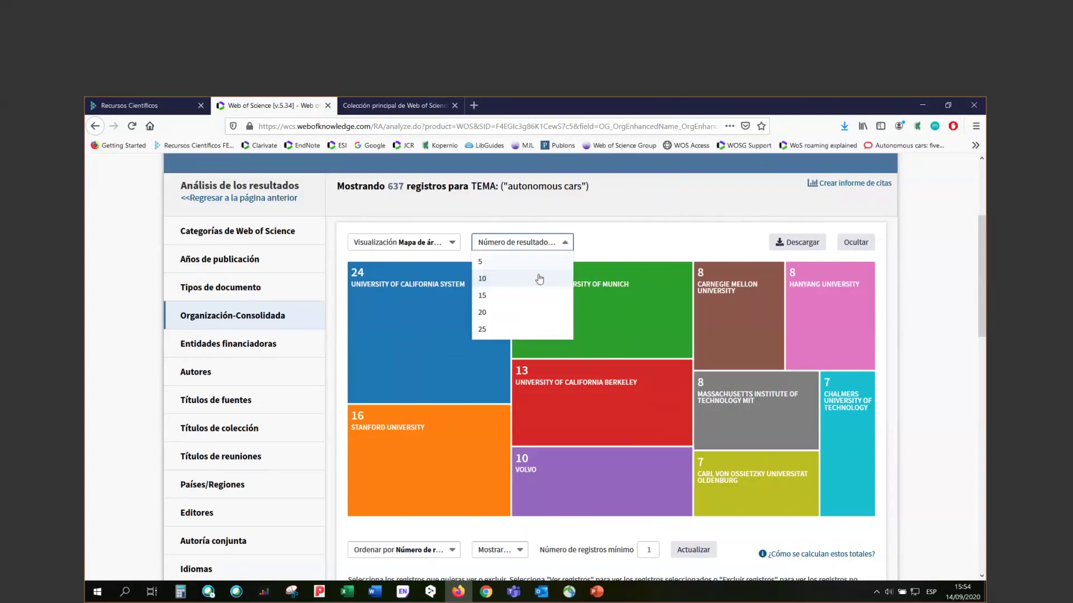
{"action": "left_click", "coordinate": [497, 331]}
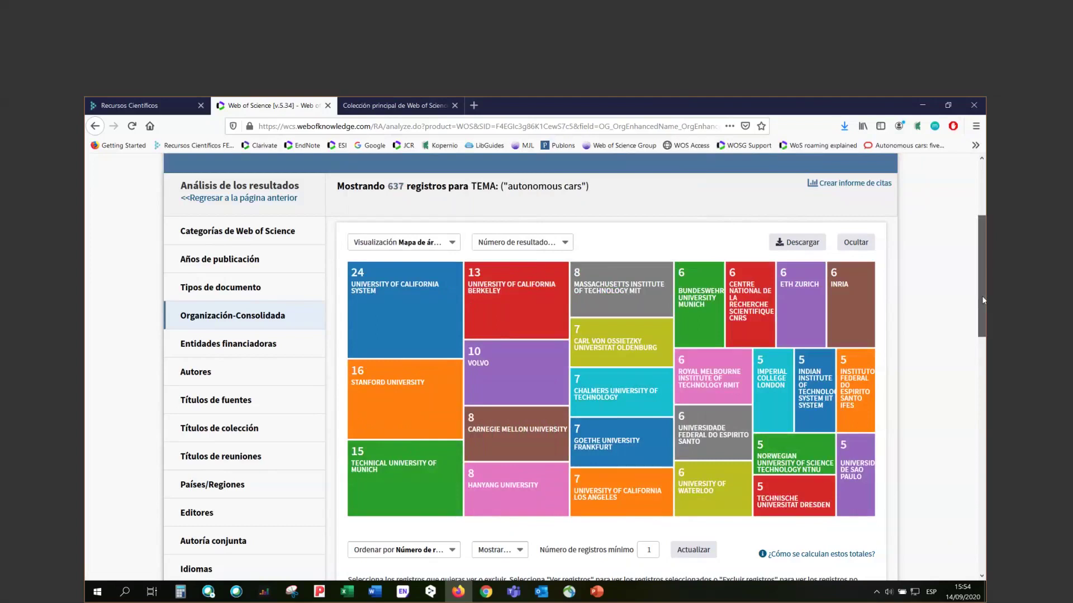
{"action": "left_click_drag", "start_coordinate": [981, 300], "coordinate": [968, 413]}
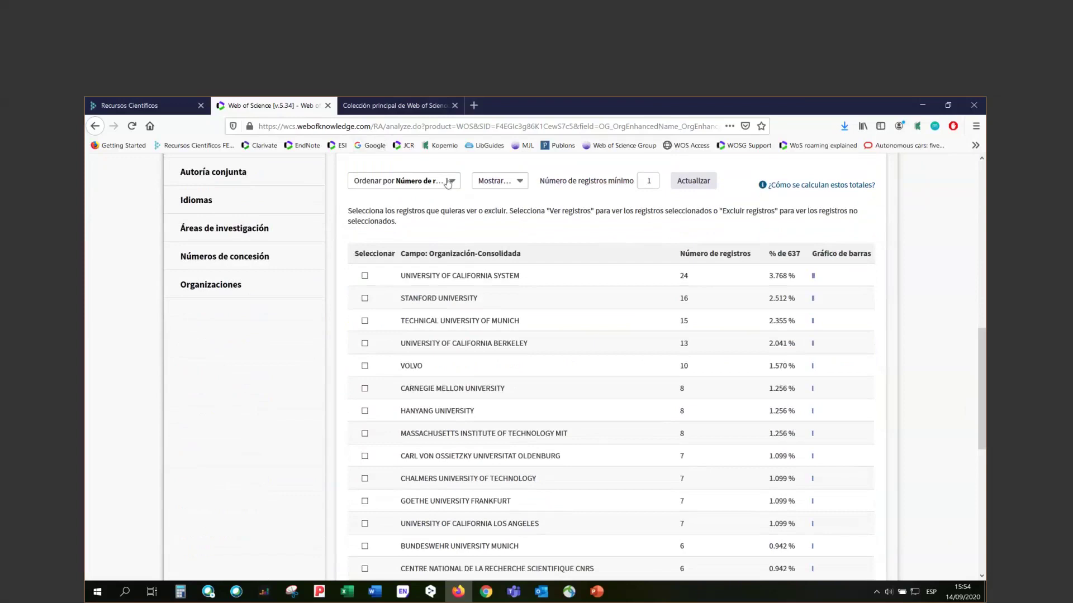
{"action": "left_click", "coordinate": [520, 181]}
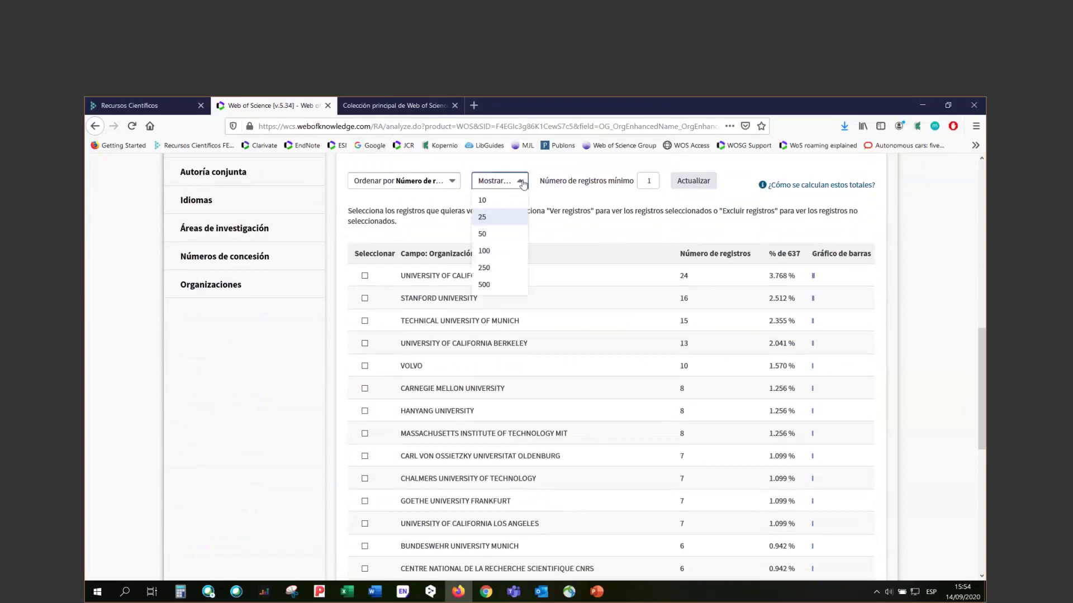
{"action": "left_click", "coordinate": [493, 284]}
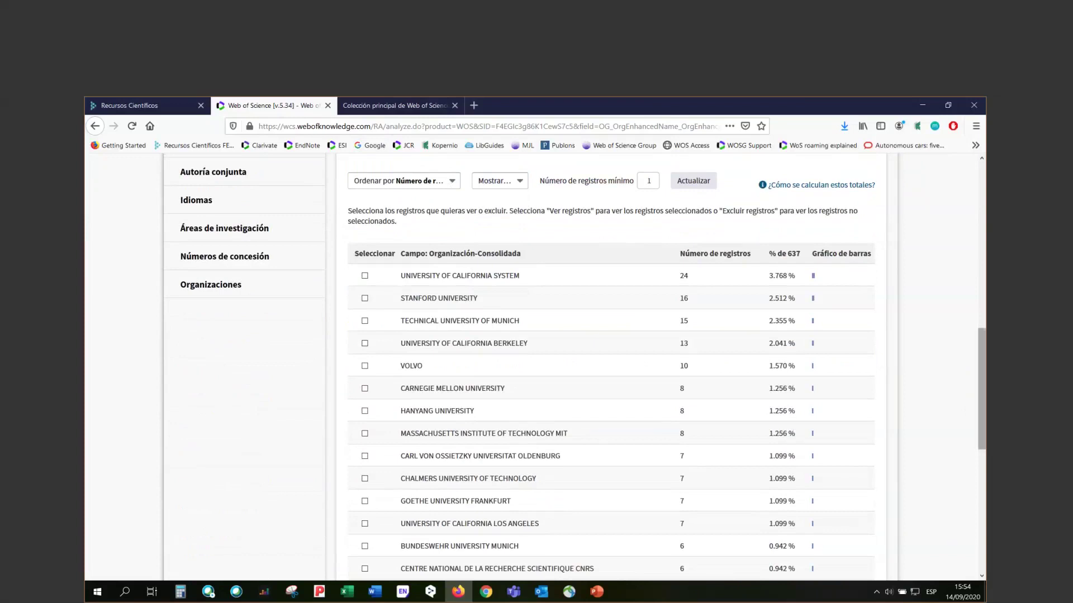
{"action": "left_click_drag", "start_coordinate": [980, 371], "coordinate": [979, 483]}
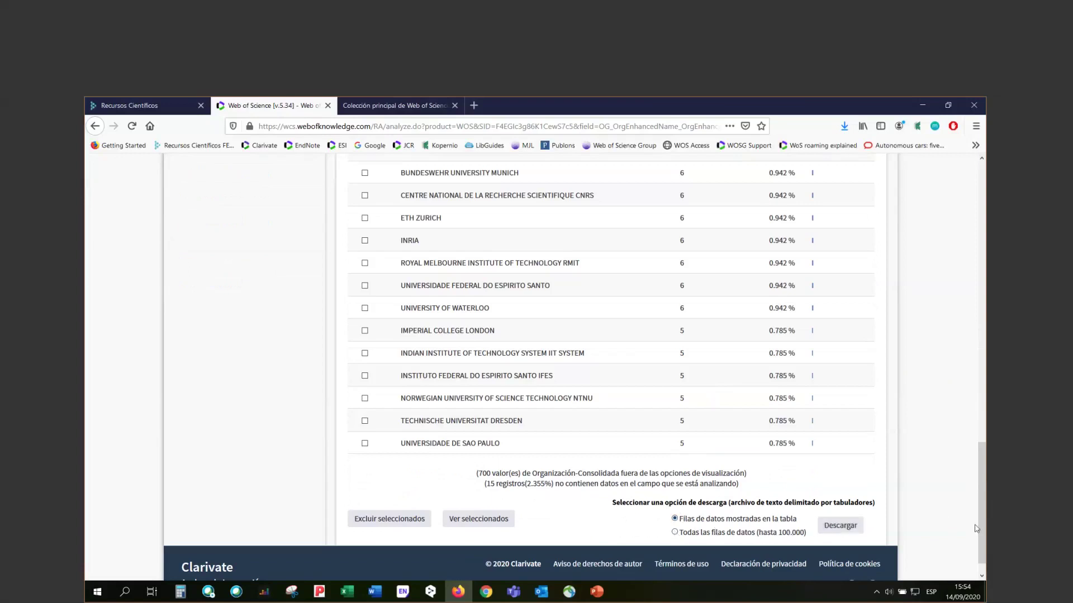
{"action": "left_click_drag", "start_coordinate": [980, 527], "coordinate": [978, 363]}
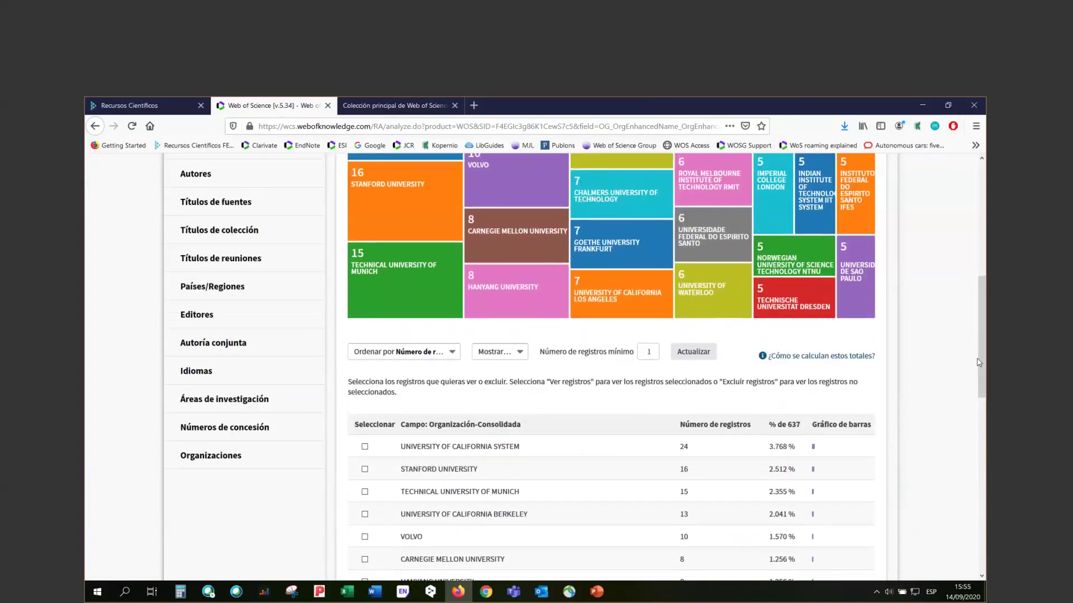
Switch to the PowerPoint deck, present slide 32 on downloading the analysis data, and end the show on slide 31.
{"action": "left_click", "coordinate": [596, 592]}
{"action": "scroll", "coordinate": [229, 449], "scroll_direction": "down", "scroll_amount": 3}
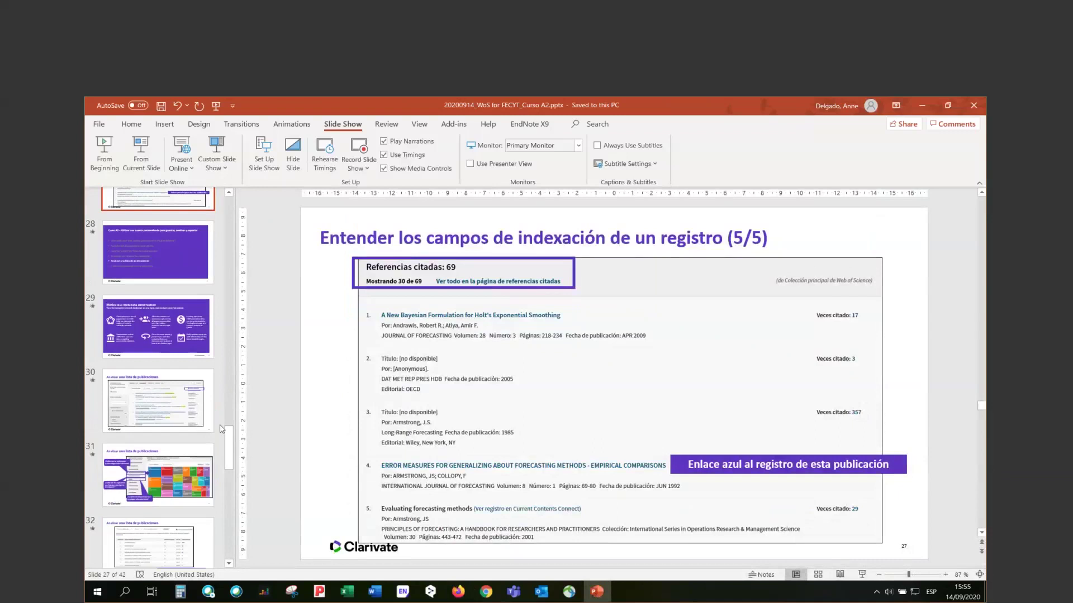
{"action": "scroll", "coordinate": [167, 447], "scroll_direction": "down", "scroll_amount": 1}
{"action": "left_click", "coordinate": [158, 487]}
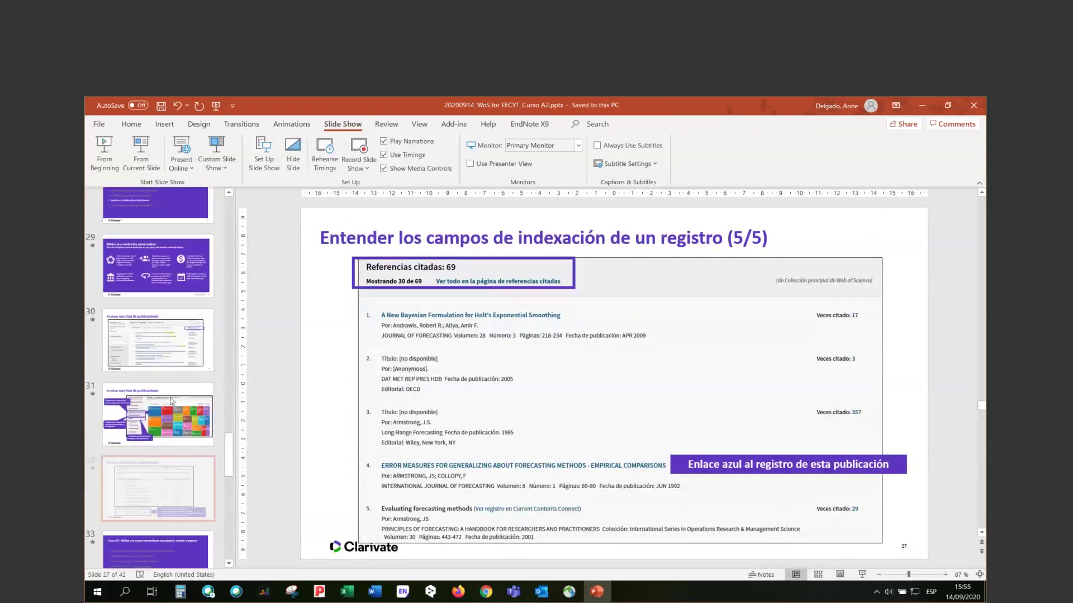
{"action": "left_click", "coordinate": [141, 152]}
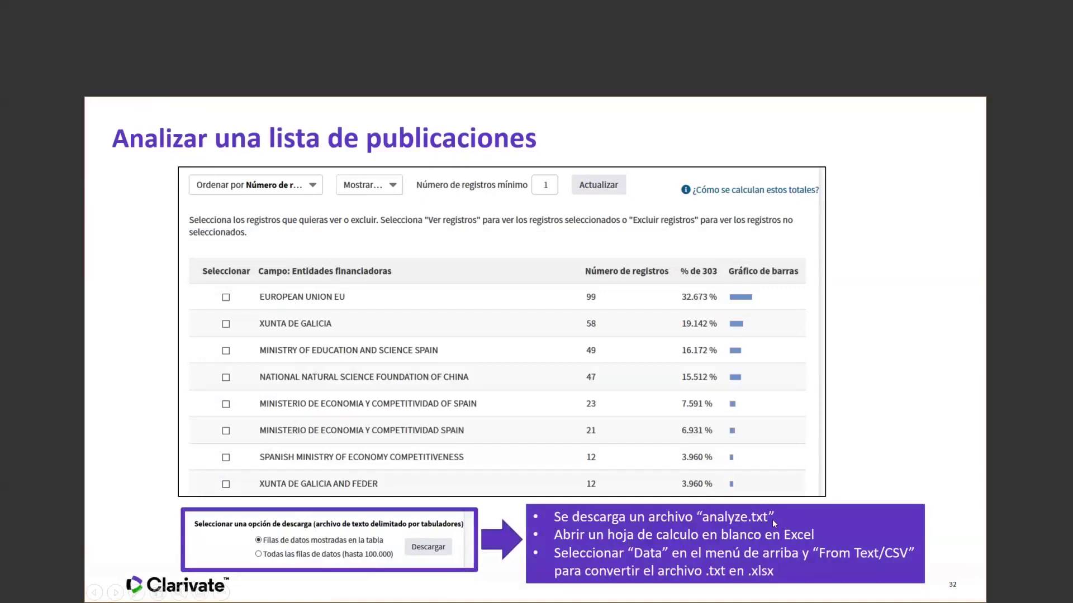
{"action": "left_click", "coordinate": [777, 555]}
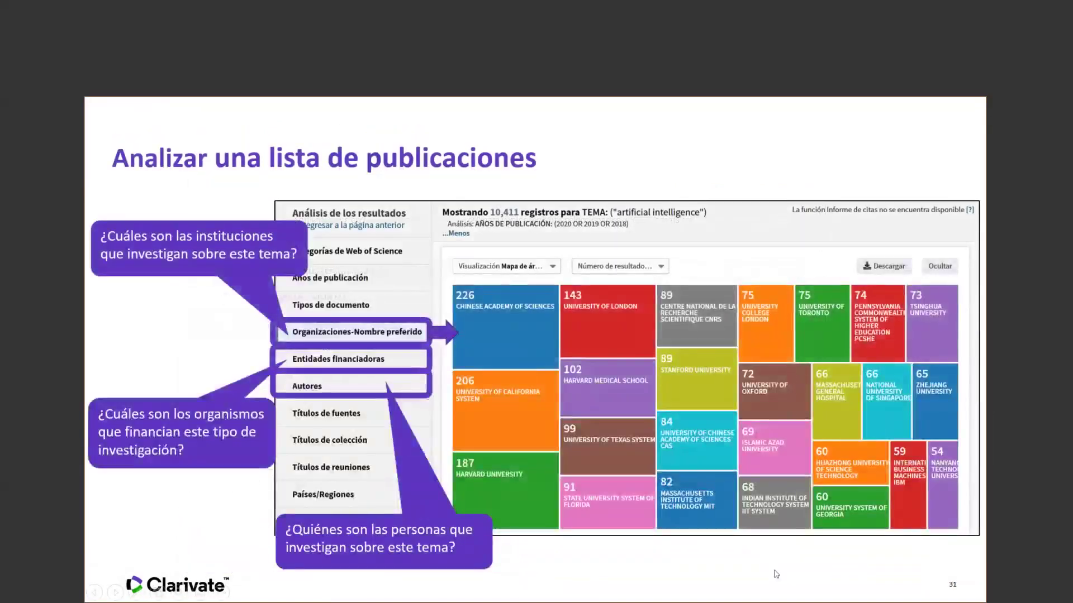
{"action": "key", "text": "Escape"}
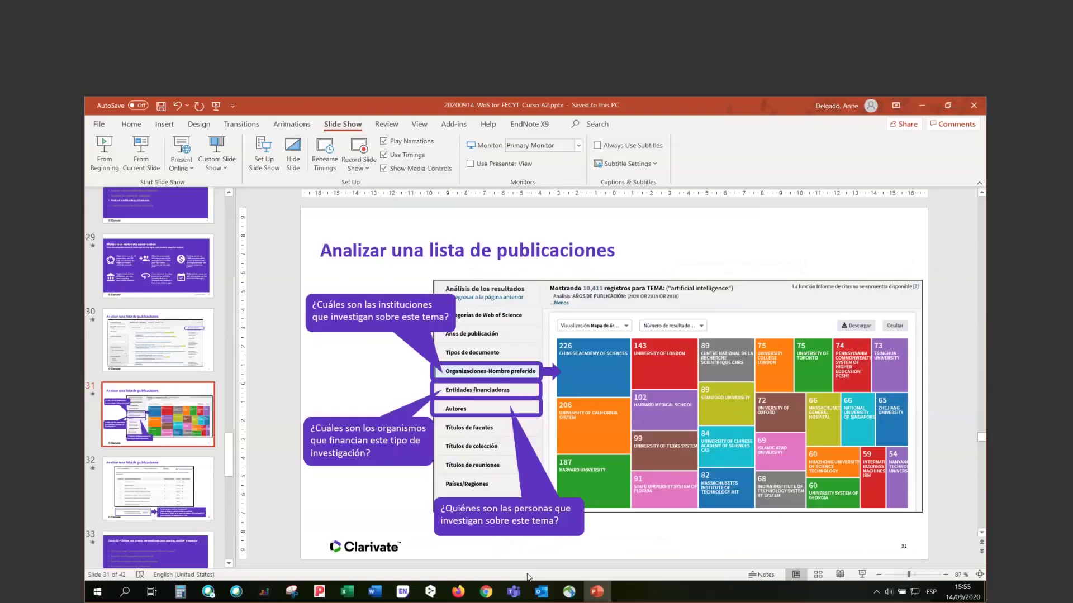
Switch back to Firefox, analyze the results by Títulos de fuentes, and inspect IEEE International Conference on Intelligent Robots and Systems.
{"action": "left_click", "coordinate": [458, 592]}
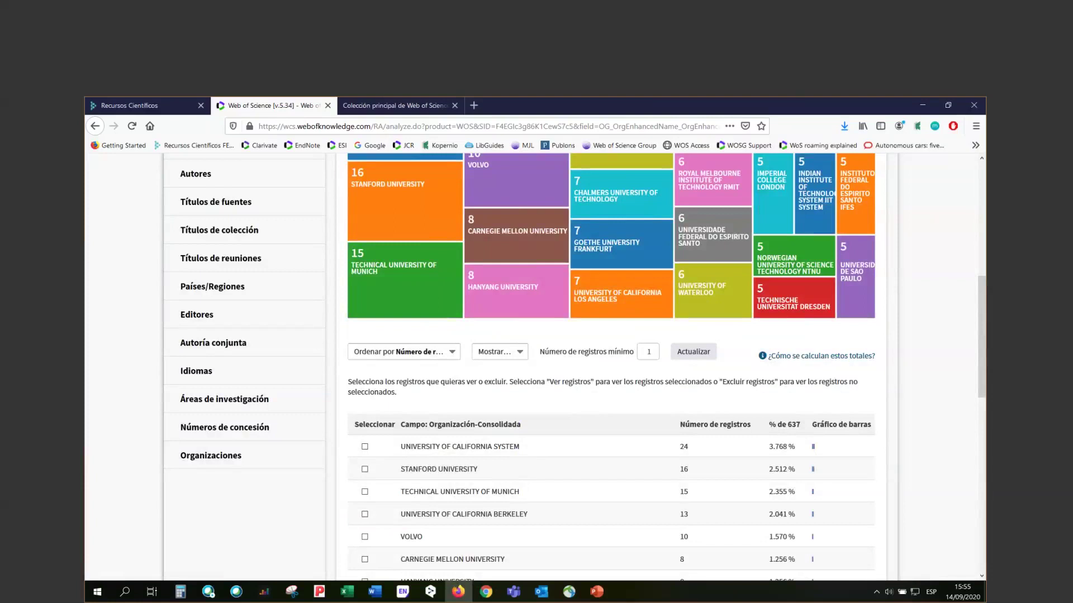
{"action": "left_click", "coordinate": [228, 204]}
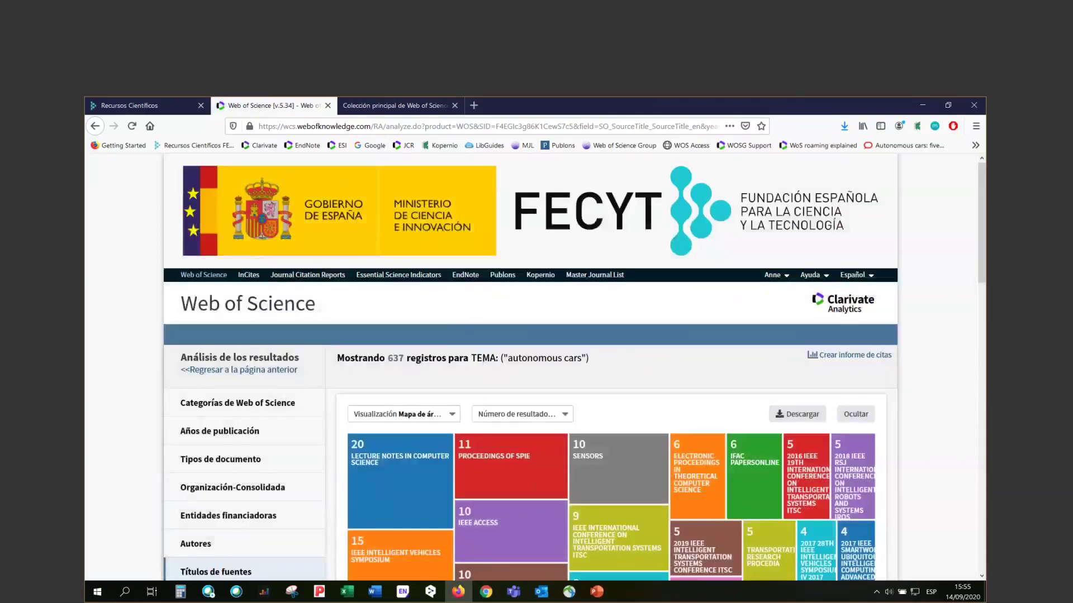
{"action": "left_click_drag", "start_coordinate": [981, 231], "coordinate": [978, 294]}
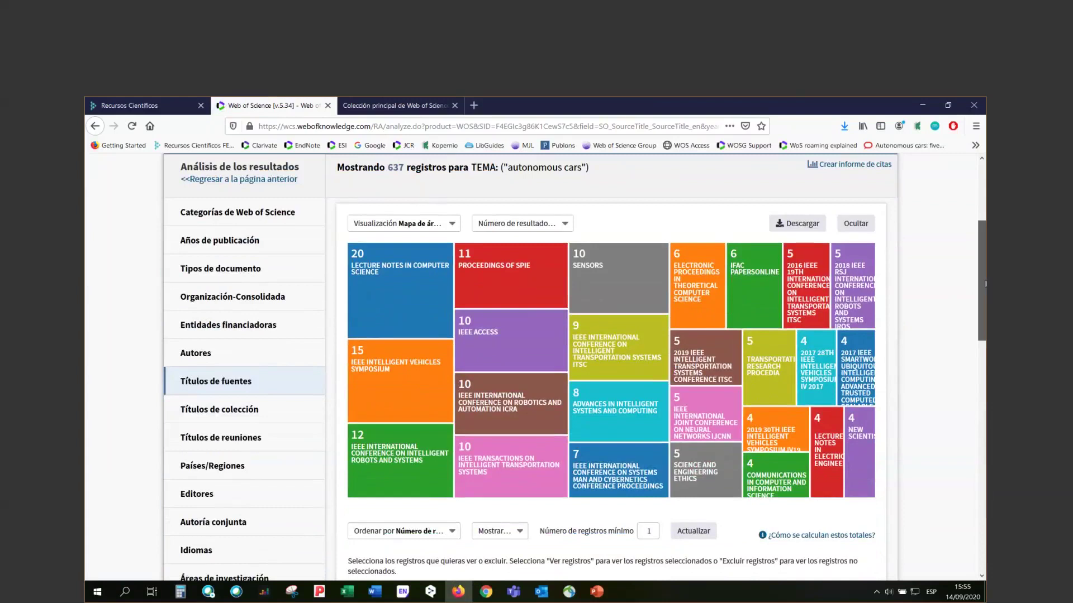
{"action": "left_click_drag", "start_coordinate": [985, 284], "coordinate": [984, 291]}
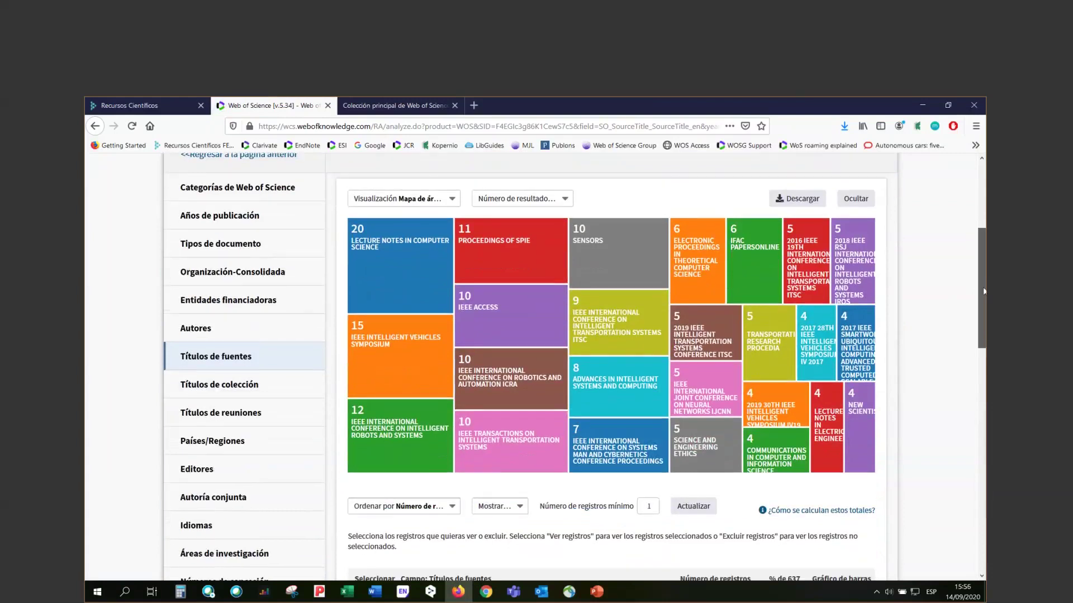
{"action": "scroll", "coordinate": [984, 291], "scroll_direction": "up", "scroll_amount": 2}
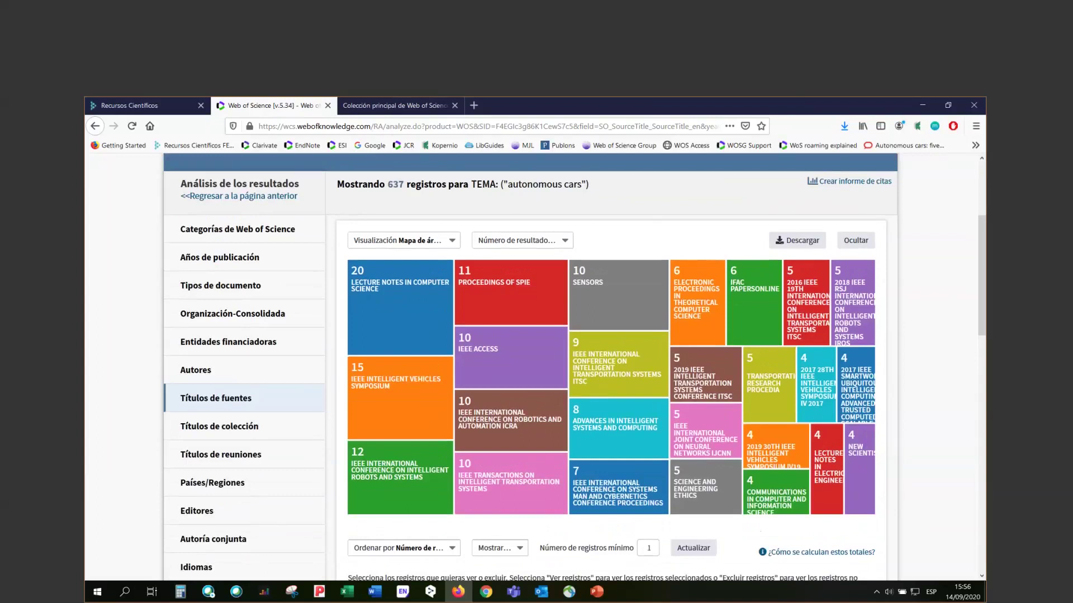
{"action": "left_click", "coordinate": [380, 296]}
{"action": "left_click", "coordinate": [400, 480]}
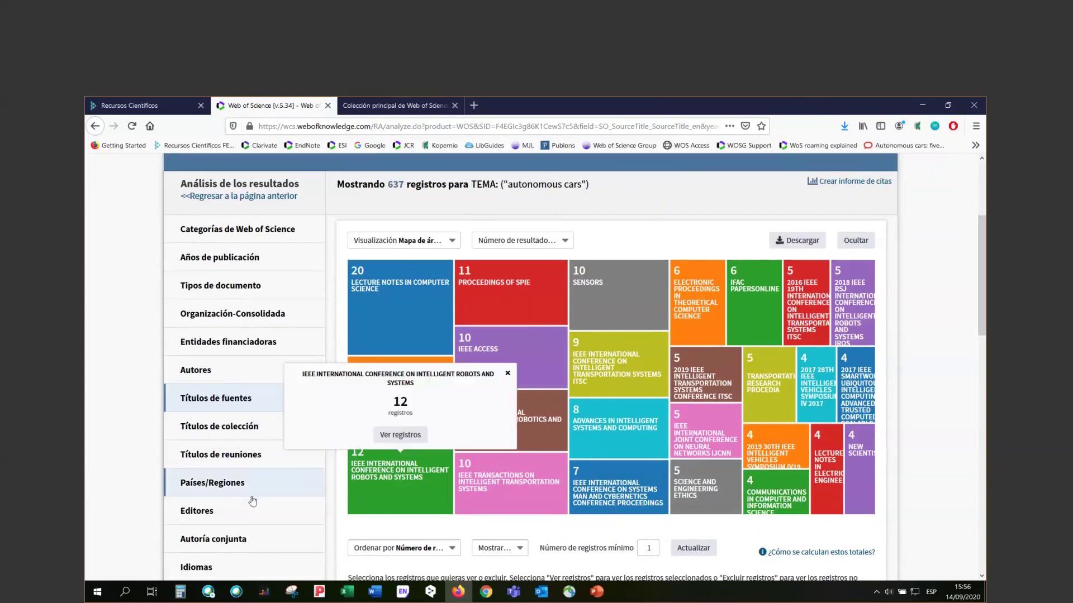
Analyze the results by Entidades financiadoras and review the funding agencies in the treemap and the table.
{"action": "left_click", "coordinate": [252, 343]}
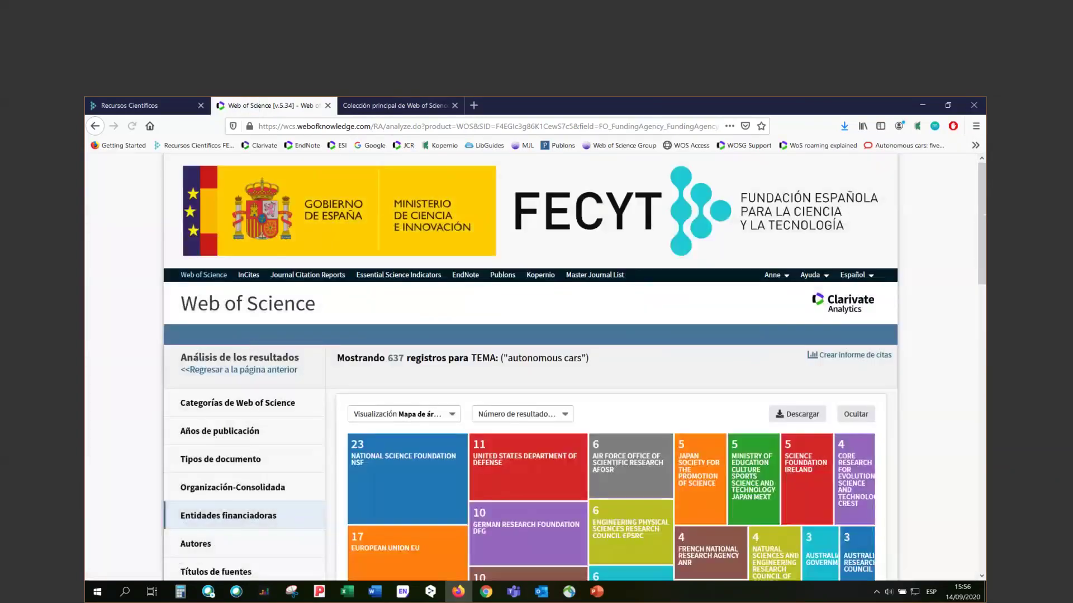
{"action": "scroll", "coordinate": [984, 224], "scroll_direction": "down", "scroll_amount": 5}
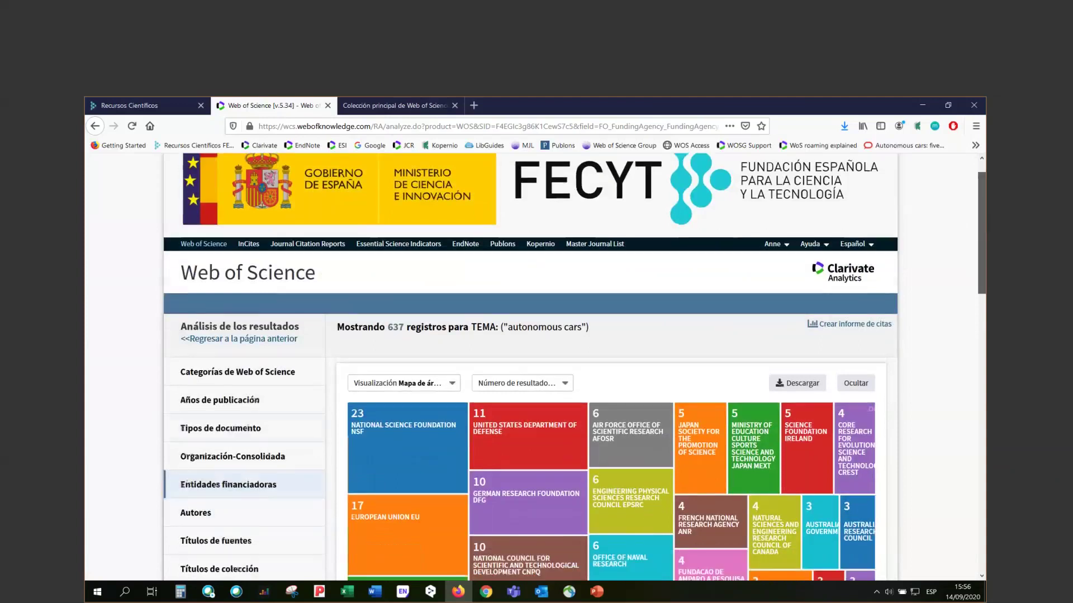
{"action": "scroll", "coordinate": [982, 274], "scroll_direction": "down", "scroll_amount": 1}
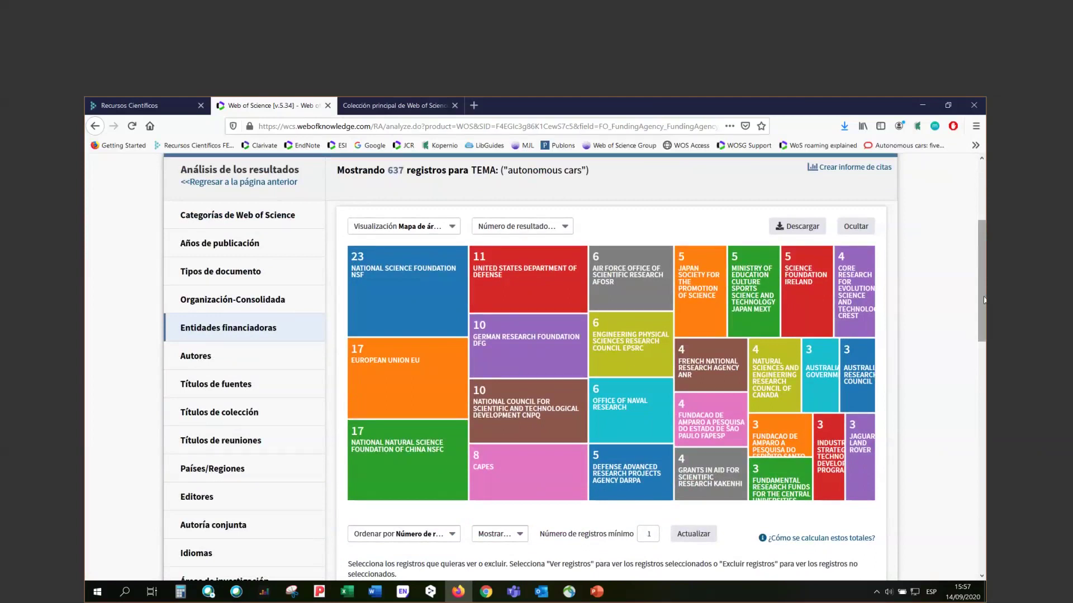
{"action": "left_click_drag", "start_coordinate": [984, 300], "coordinate": [984, 354]}
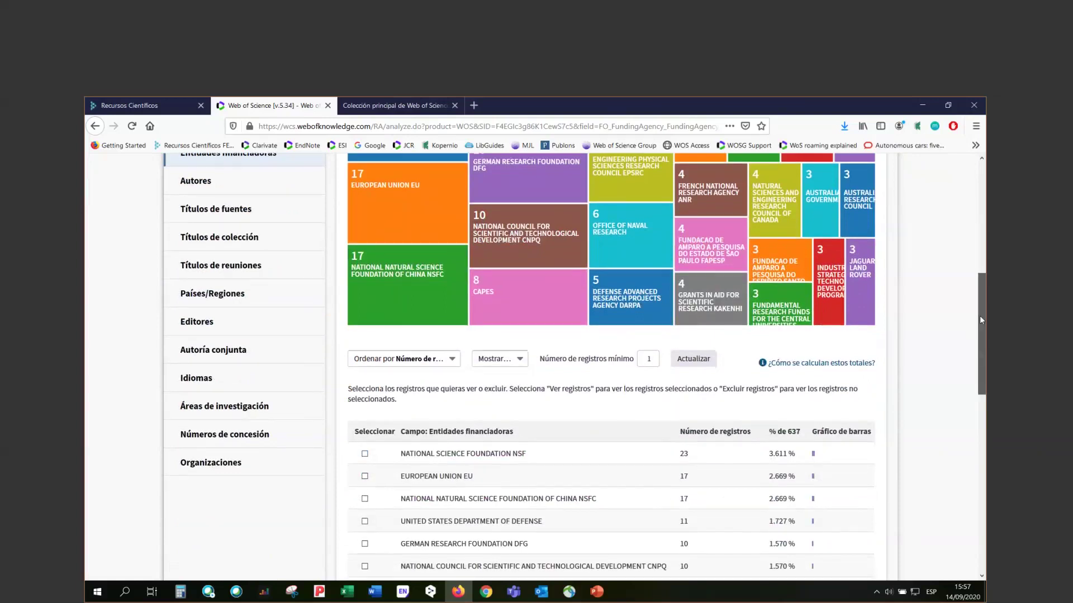
{"action": "left_click_drag", "start_coordinate": [980, 316], "coordinate": [982, 331]}
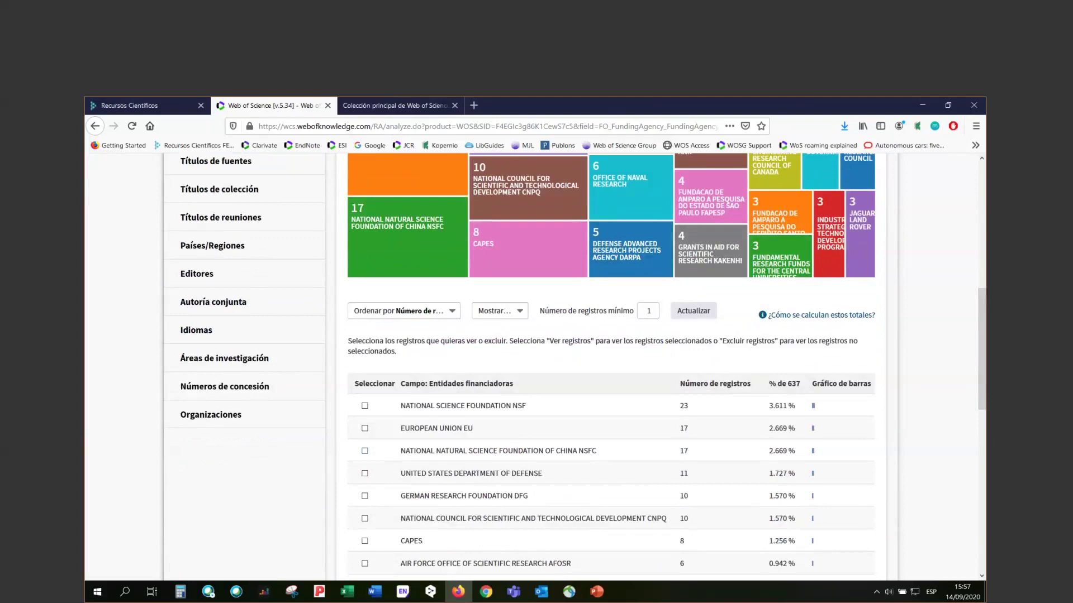
{"action": "left_click_drag", "start_coordinate": [978, 357], "coordinate": [983, 349]}
{"action": "scroll", "coordinate": [981, 344], "scroll_direction": "up", "scroll_amount": 4}
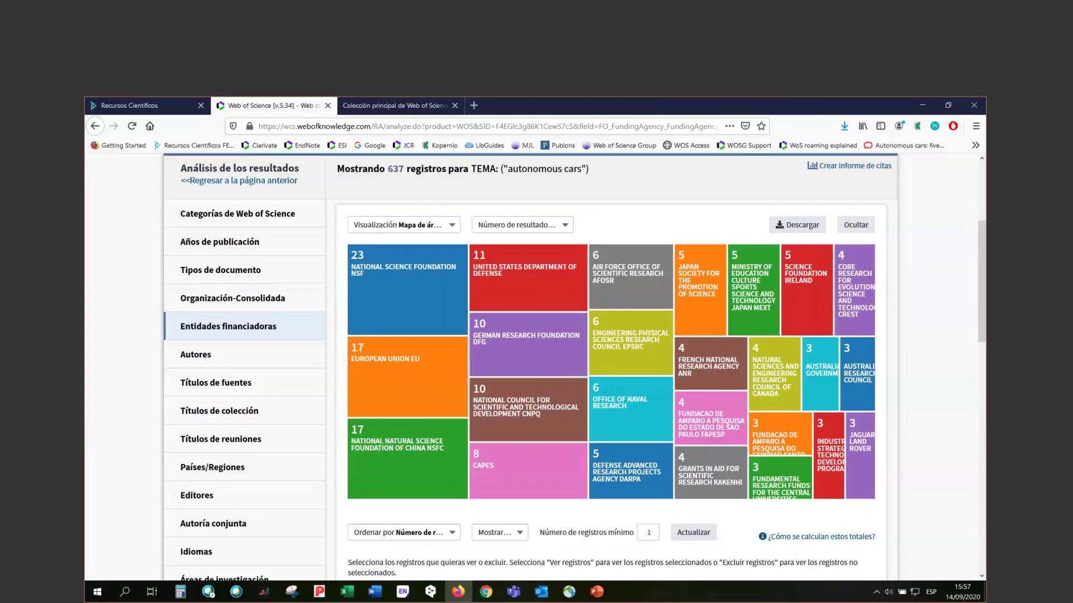
{"action": "left_click_drag", "start_coordinate": [984, 275], "coordinate": [985, 292]}
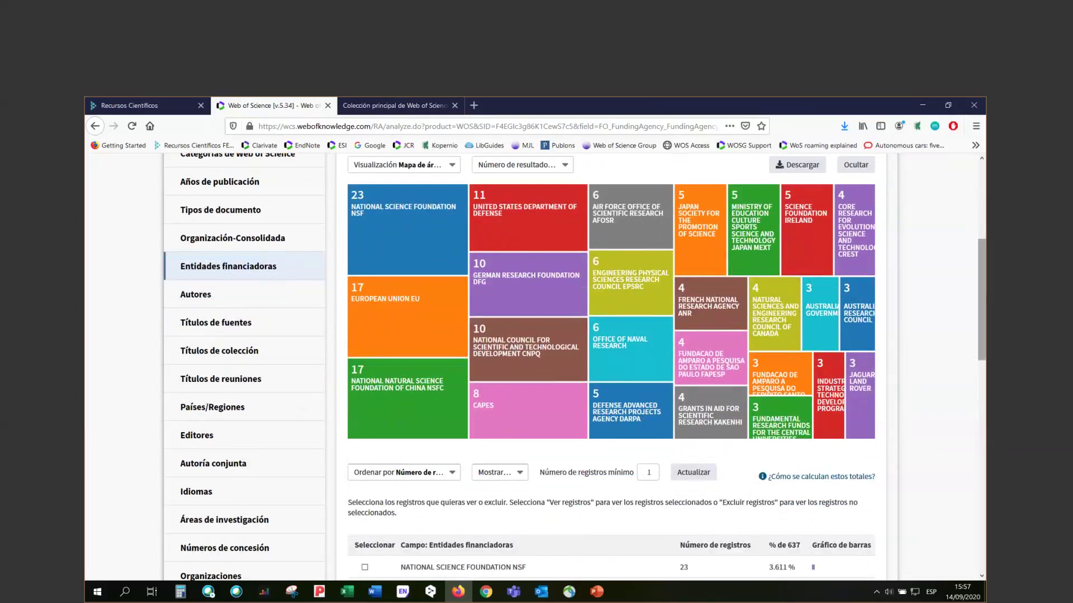
Reopen the Organización-Consolidada analysis to inspect University of California System, and return to the Entidades financiadoras analysis.
{"action": "left_click", "coordinate": [258, 249]}
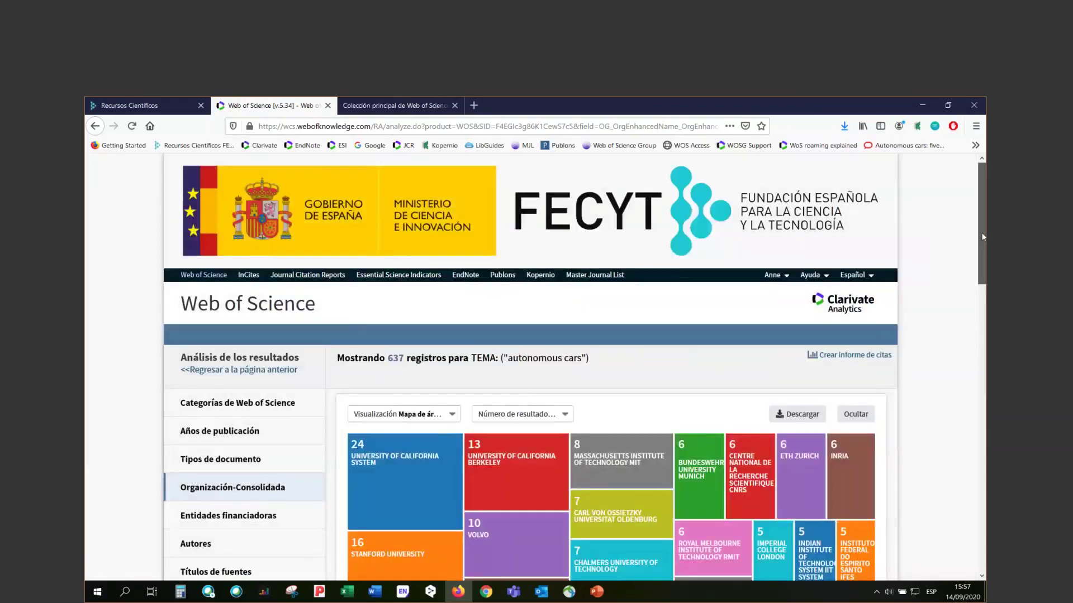
{"action": "scroll", "coordinate": [983, 236], "scroll_direction": "down", "scroll_amount": 3}
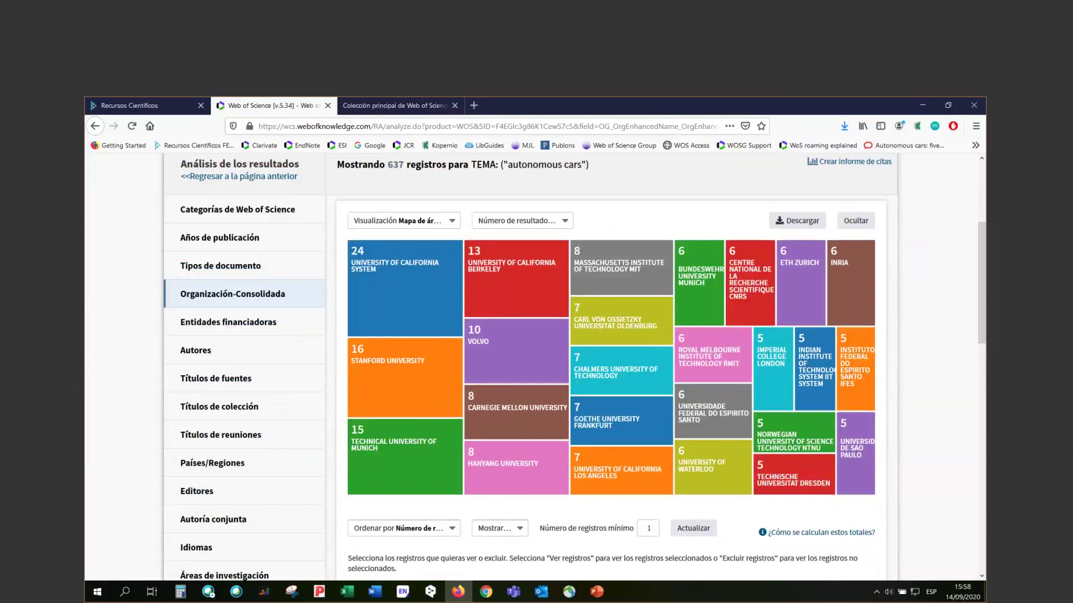
{"action": "left_click", "coordinate": [391, 296]}
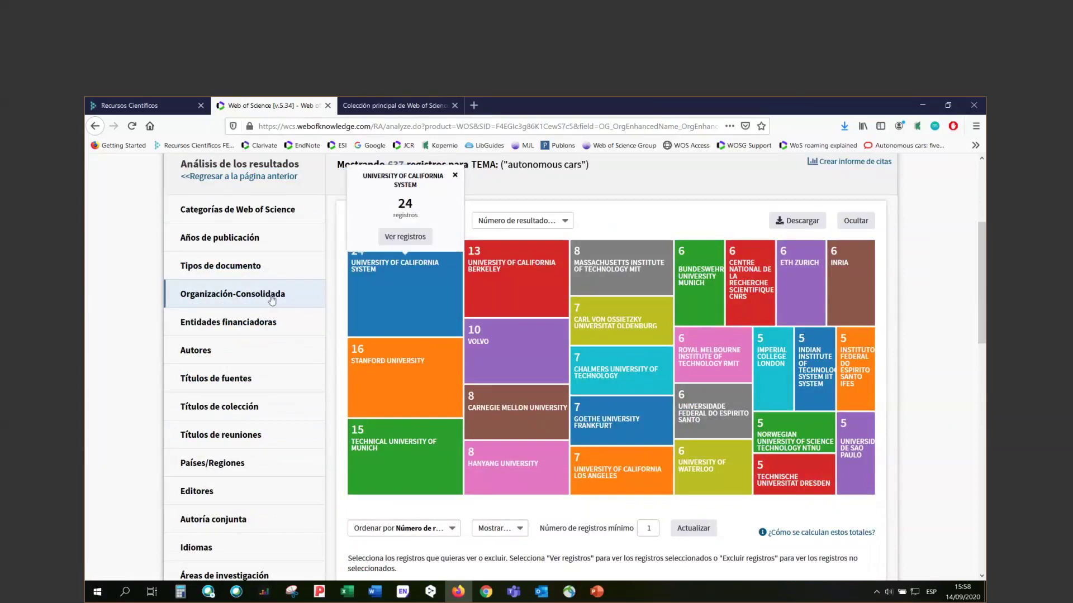
{"action": "left_click", "coordinate": [256, 322]}
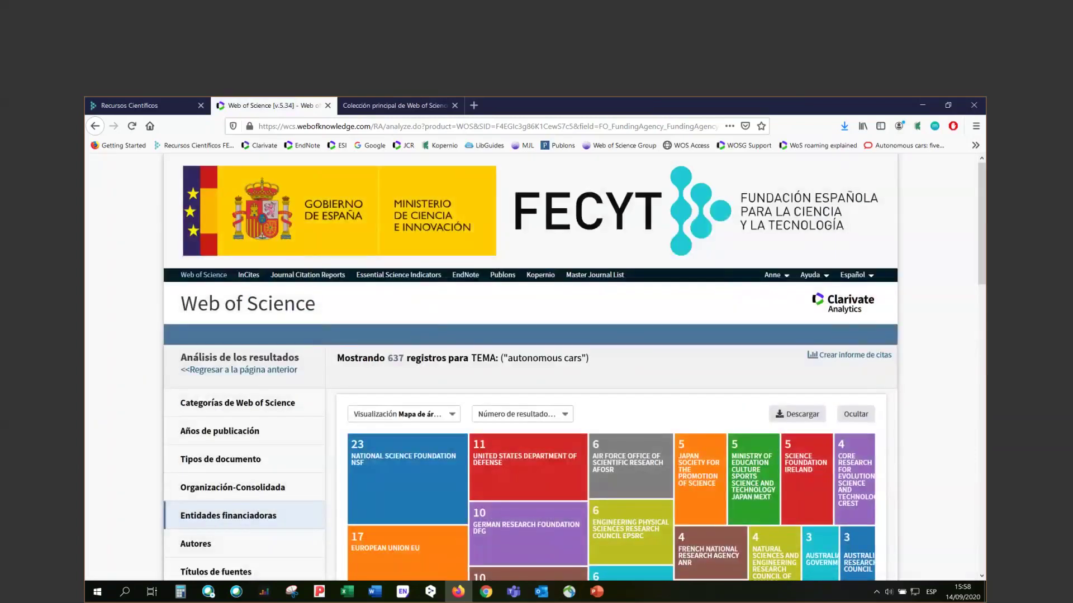
Inspect the Science Foundation Ireland, European Union EU and German Research Foundation DFG entries in the funding agencies treemap.
{"action": "scroll", "coordinate": [978, 243], "scroll_direction": "down", "scroll_amount": 3}
{"action": "left_click", "coordinate": [805, 318]}
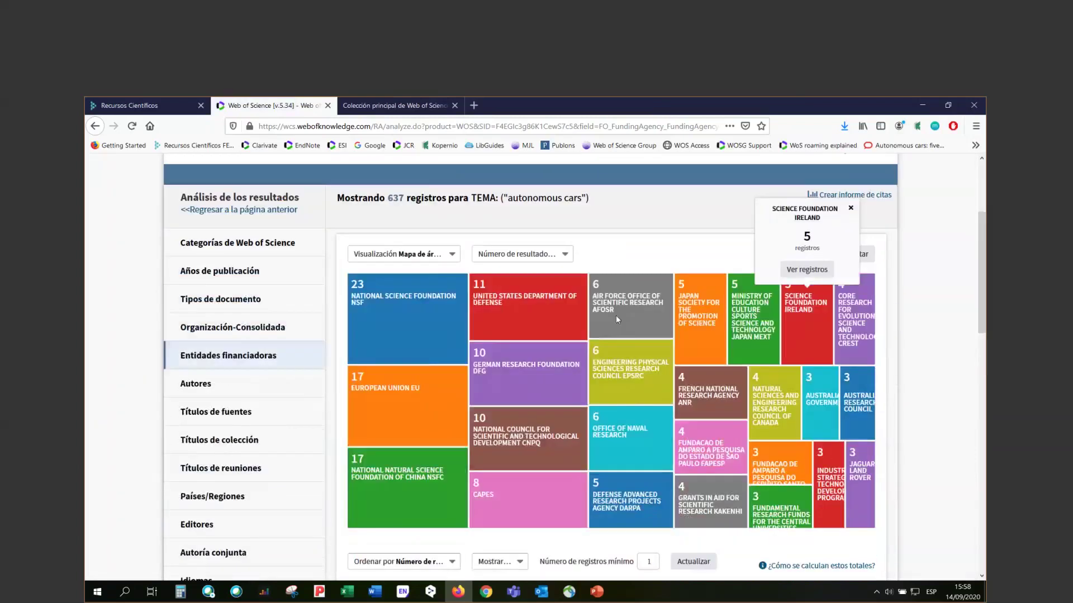
{"action": "left_click", "coordinate": [425, 341]}
{"action": "left_click", "coordinate": [385, 391]}
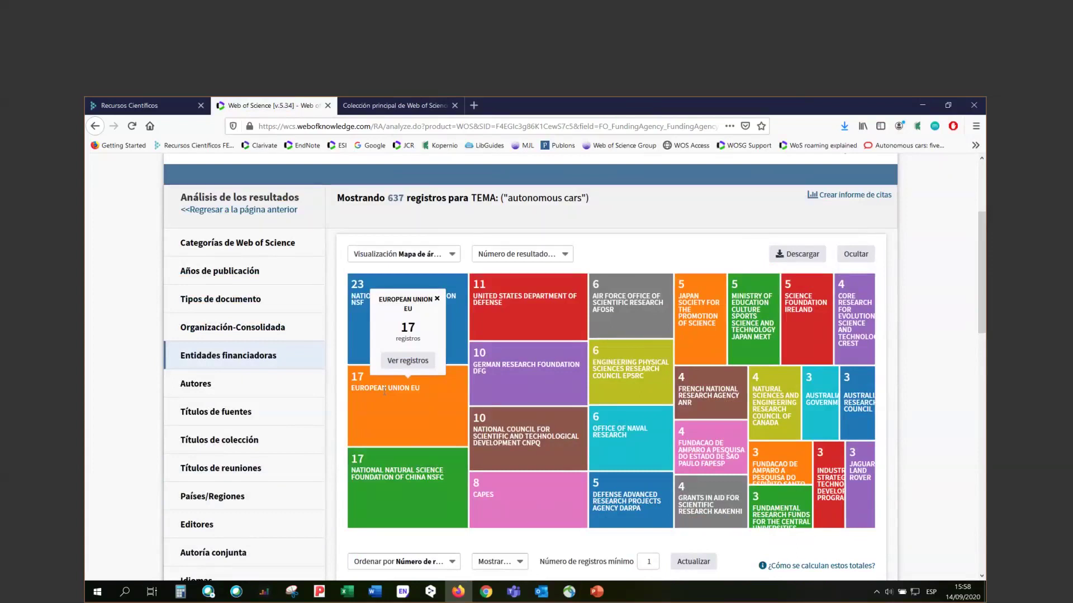
{"action": "left_click", "coordinate": [497, 399]}
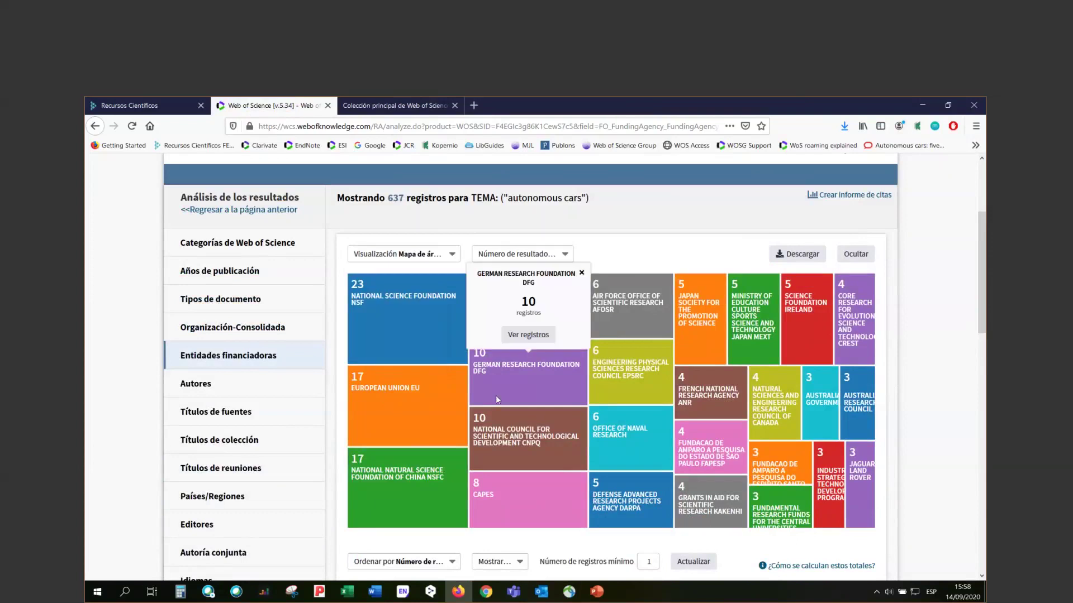
{"action": "left_click", "coordinate": [428, 390]}
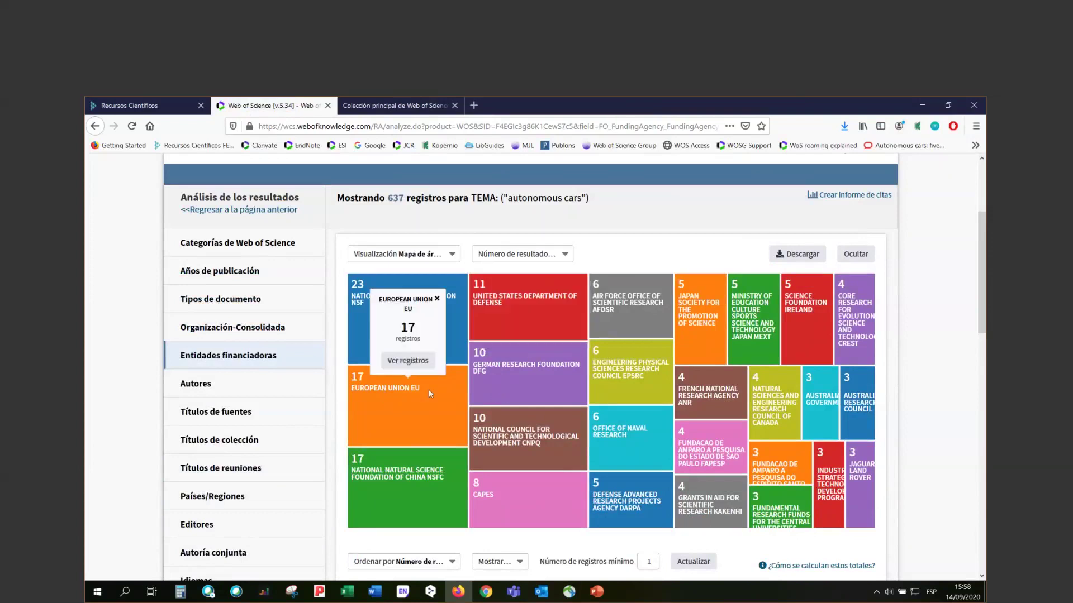
{"action": "left_click", "coordinate": [501, 388]}
{"action": "left_click", "coordinate": [437, 391]}
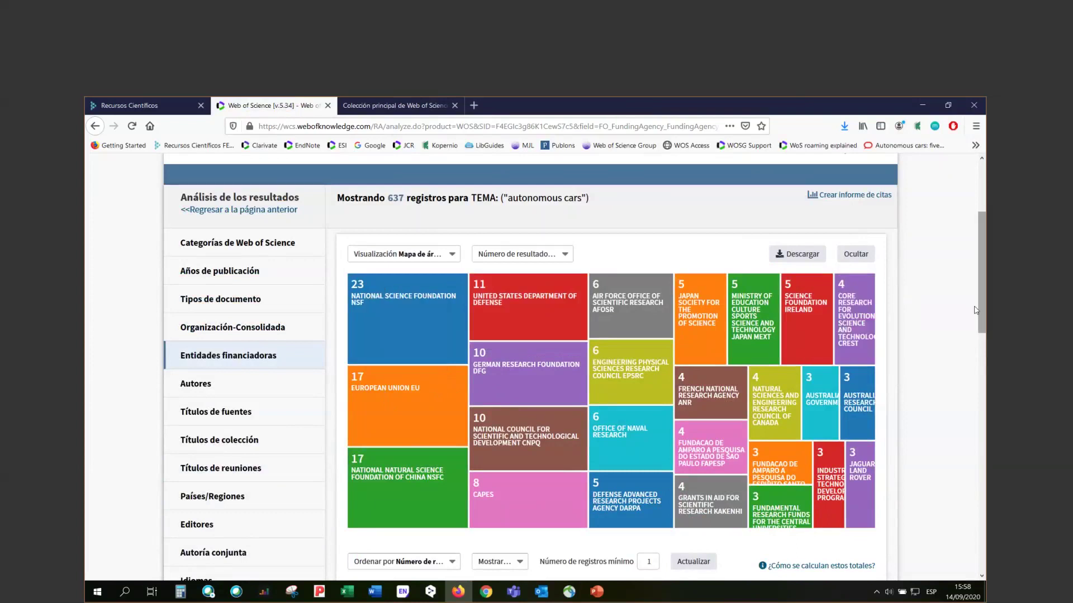
Select European Union EU and National Natural Science Foundation of China NSFC in the funding agencies table and show the matching records.
{"action": "left_click_drag", "start_coordinate": [984, 309], "coordinate": [970, 424]}
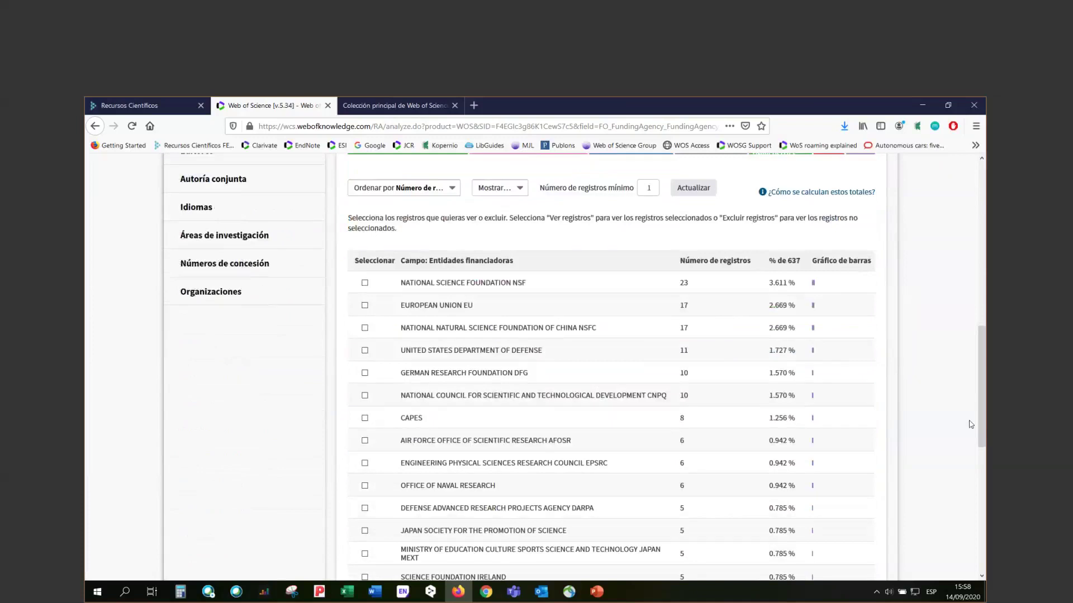
{"action": "left_click", "coordinate": [364, 306]}
{"action": "left_click", "coordinate": [364, 329]}
{"action": "left_click_drag", "start_coordinate": [977, 362], "coordinate": [866, 494]}
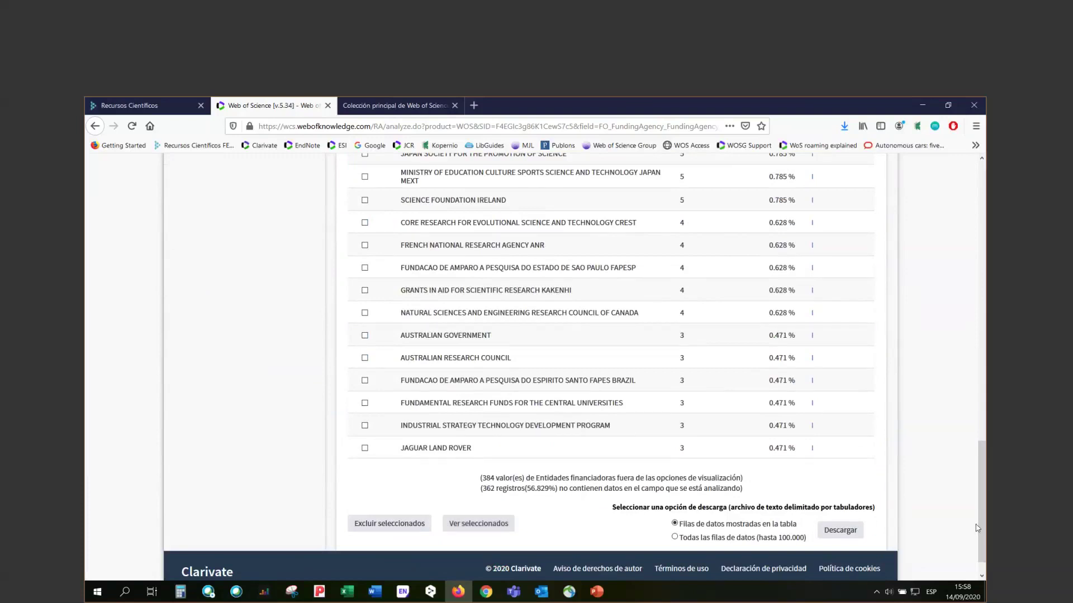
{"action": "scroll", "coordinate": [977, 503], "scroll_direction": "up", "scroll_amount": 1}
{"action": "scroll", "coordinate": [978, 502], "scroll_direction": "down", "scroll_amount": 1}
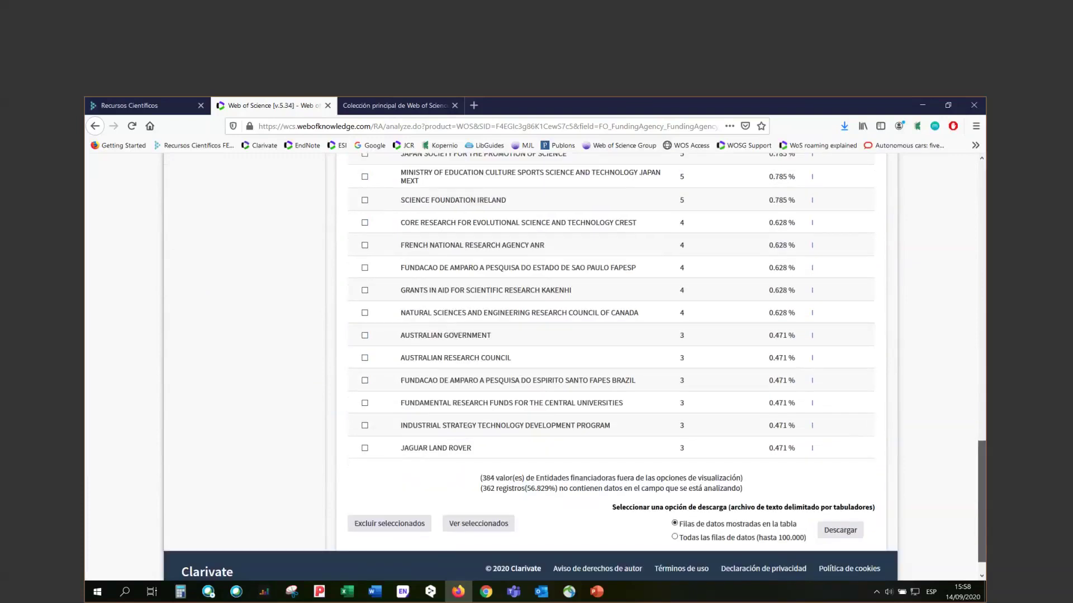
{"action": "scroll", "coordinate": [335, 423], "scroll_direction": "up", "scroll_amount": 5}
{"action": "scroll", "coordinate": [335, 422], "scroll_direction": "up", "scroll_amount": 8}
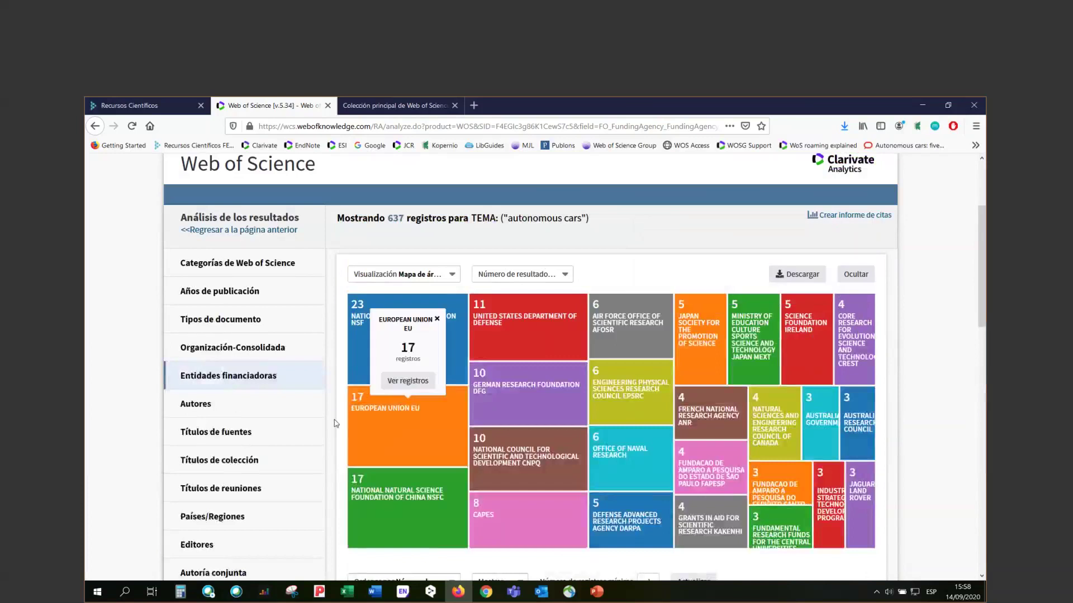
{"action": "left_click", "coordinate": [406, 382]}
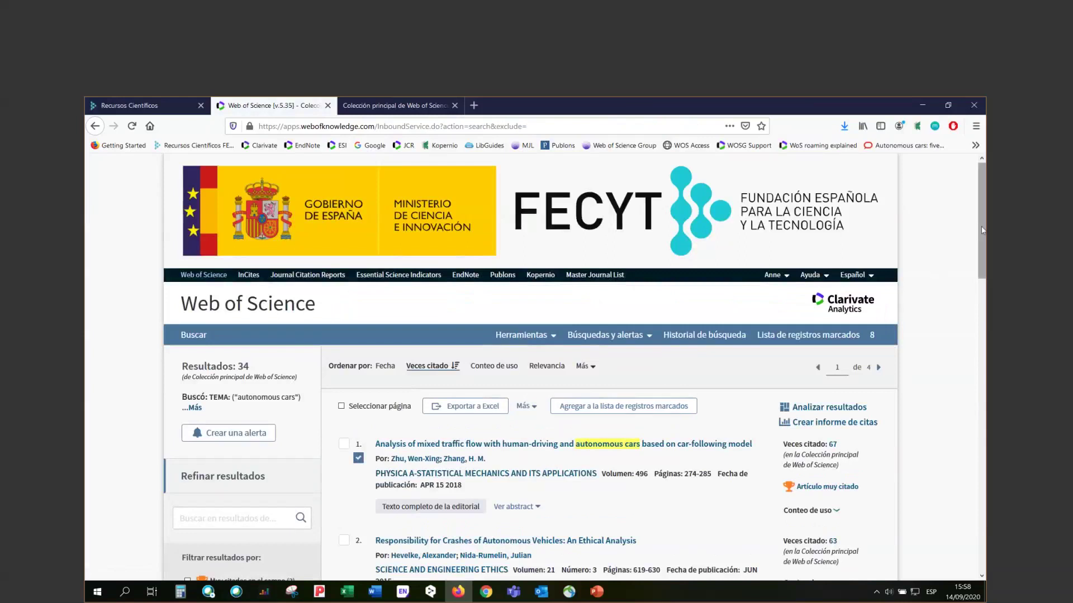
Look through the filtered records, and reopen the unrefined "autonomous cars" search, set #2, from the Historial de búsqueda.
{"action": "scroll", "coordinate": [980, 234], "scroll_direction": "down", "scroll_amount": 3}
{"action": "scroll", "coordinate": [975, 293], "scroll_direction": "down", "scroll_amount": 6}
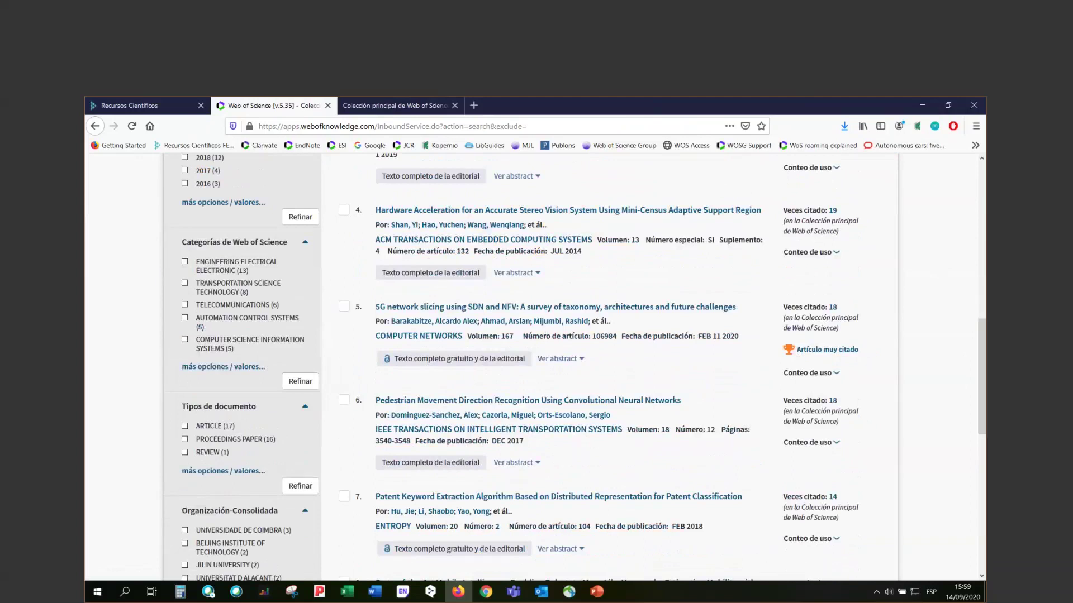
{"action": "key", "text": "alt+Tab"}
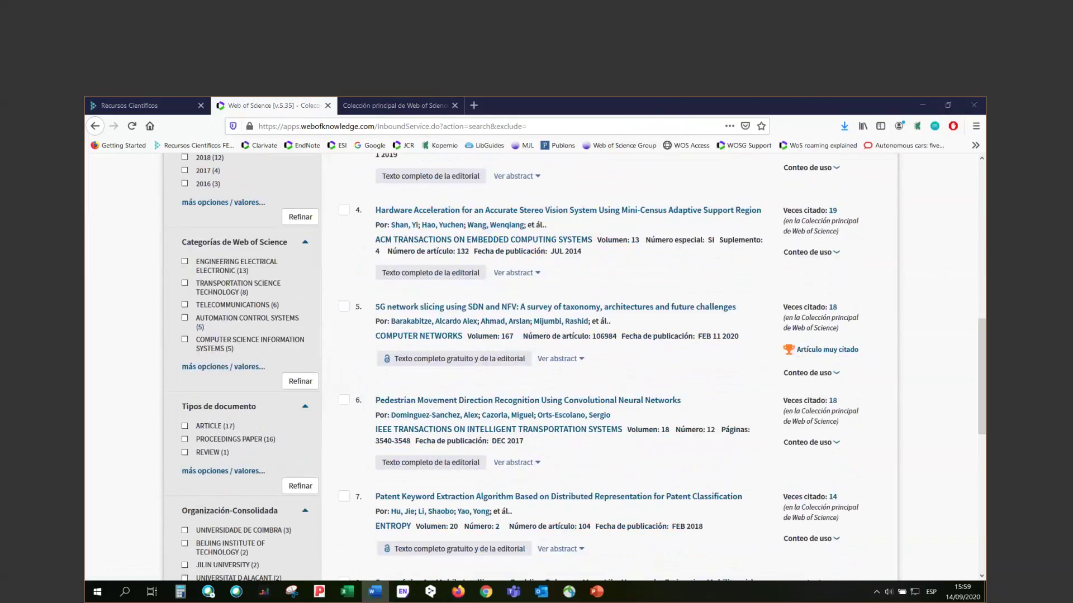
{"action": "left_click", "coordinate": [983, 404]}
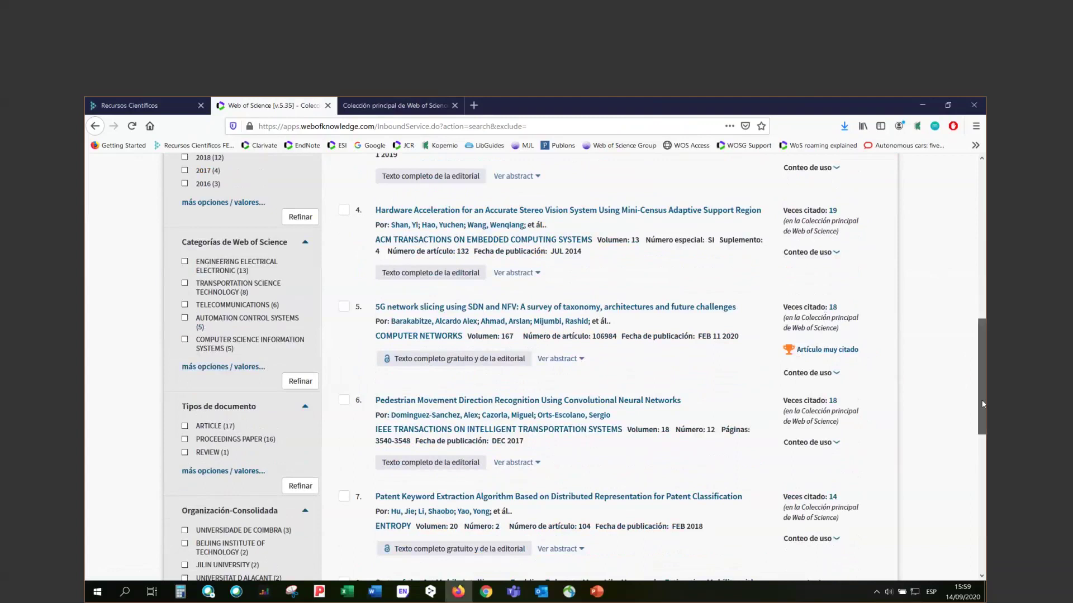
{"action": "left_click_drag", "start_coordinate": [982, 404], "coordinate": [982, 280]}
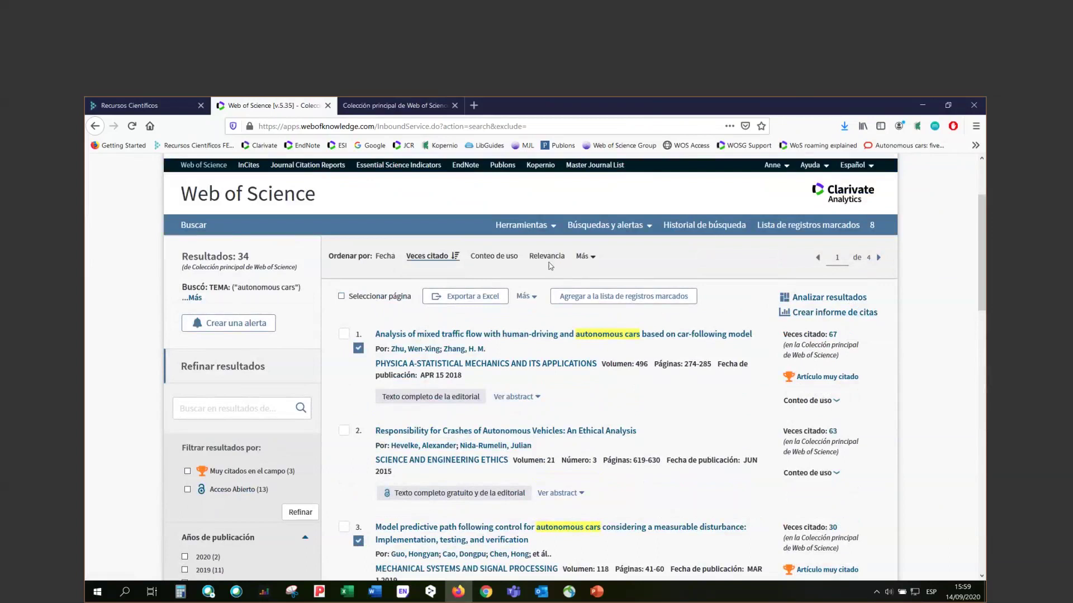
{"action": "left_click", "coordinate": [714, 229]}
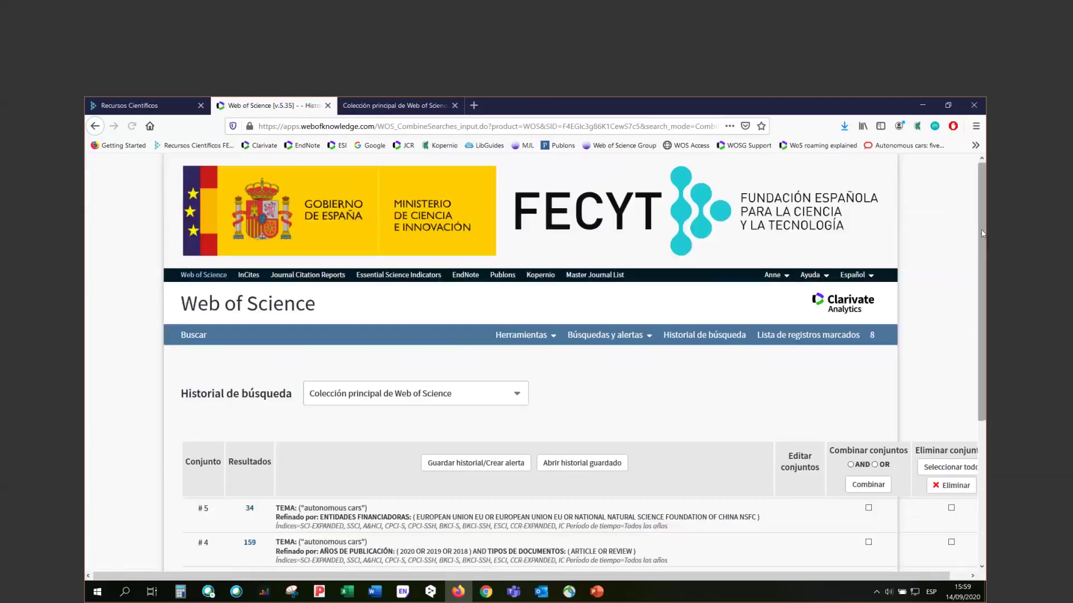
{"action": "scroll", "coordinate": [982, 234], "scroll_direction": "down", "scroll_amount": 3}
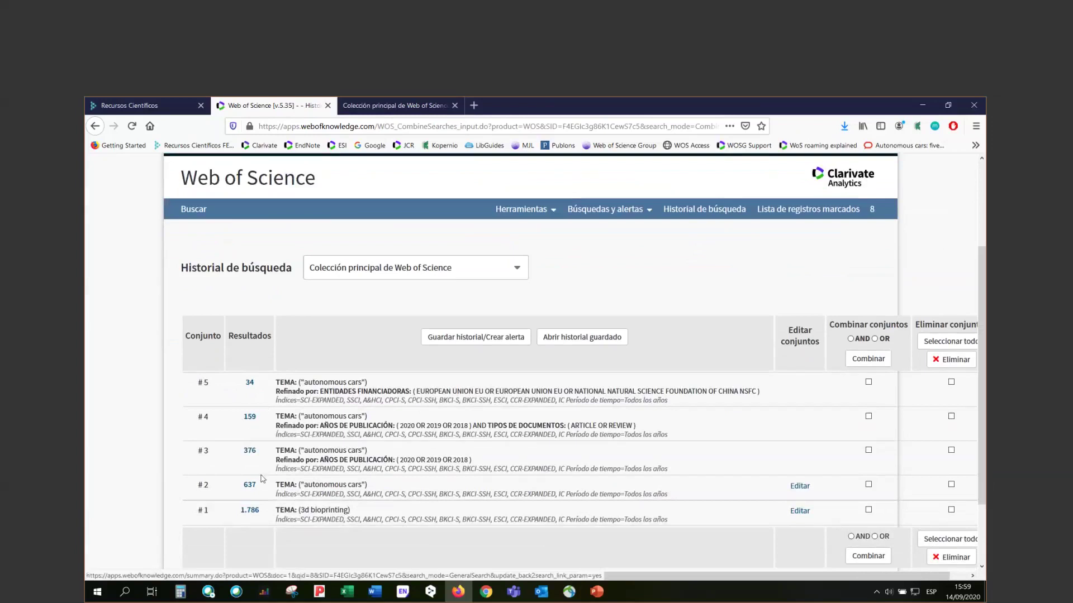
{"action": "left_click", "coordinate": [250, 488]}
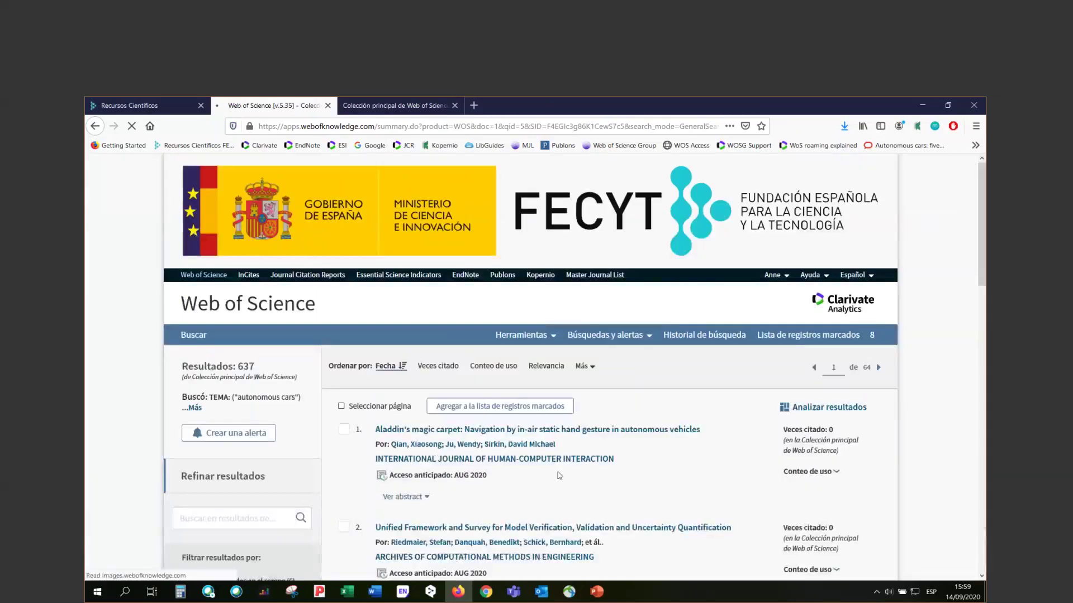
Show all the refinement options for the results and expand Países/Regiones to review its values.
{"action": "left_click_drag", "start_coordinate": [984, 227], "coordinate": [951, 480]}
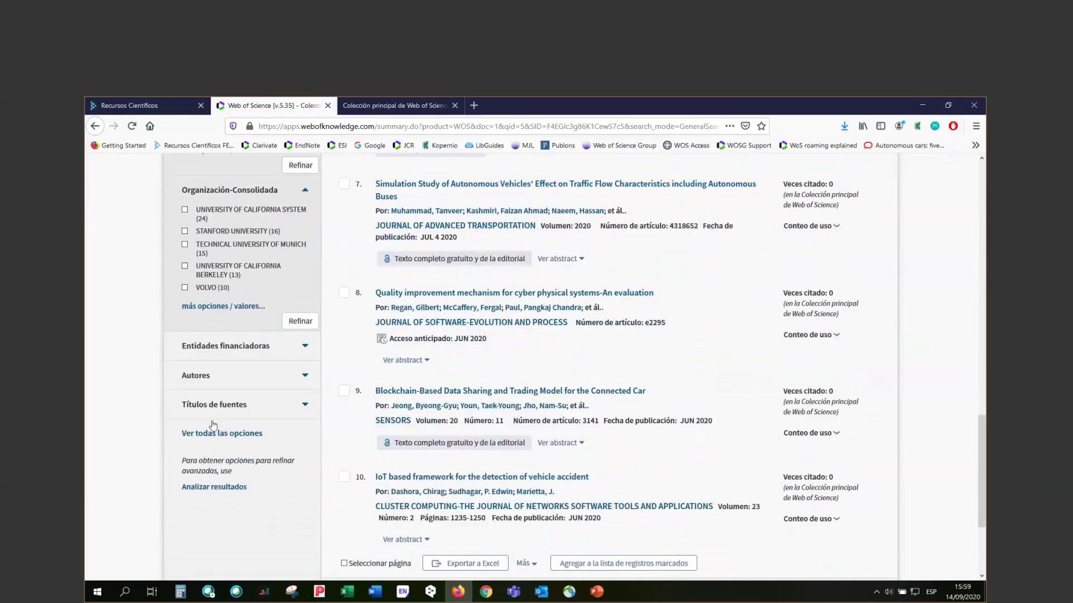
{"action": "left_click", "coordinate": [205, 438]}
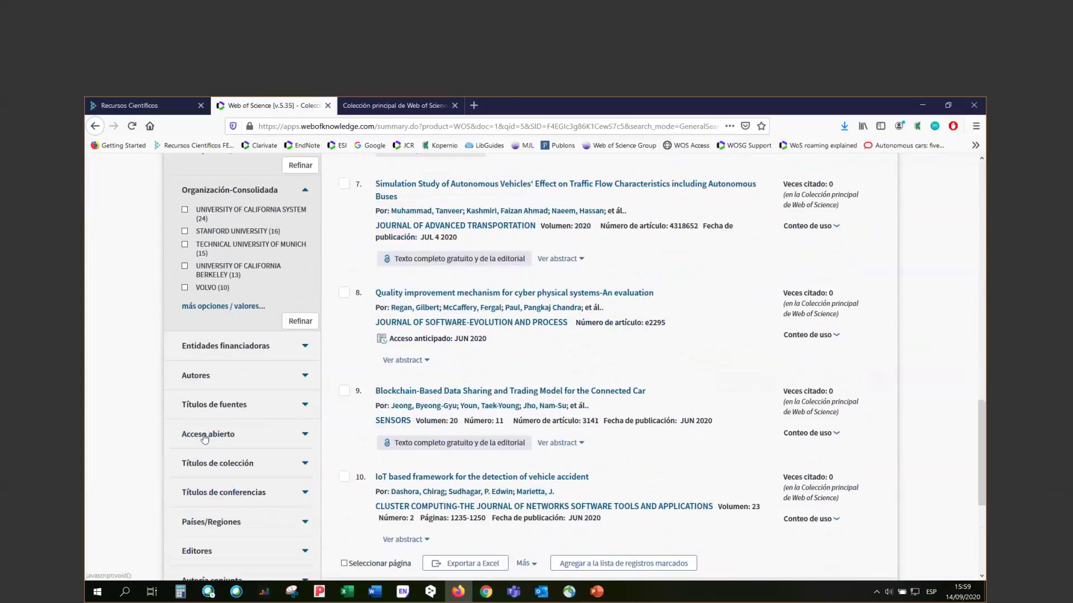
{"action": "left_click", "coordinate": [190, 524]}
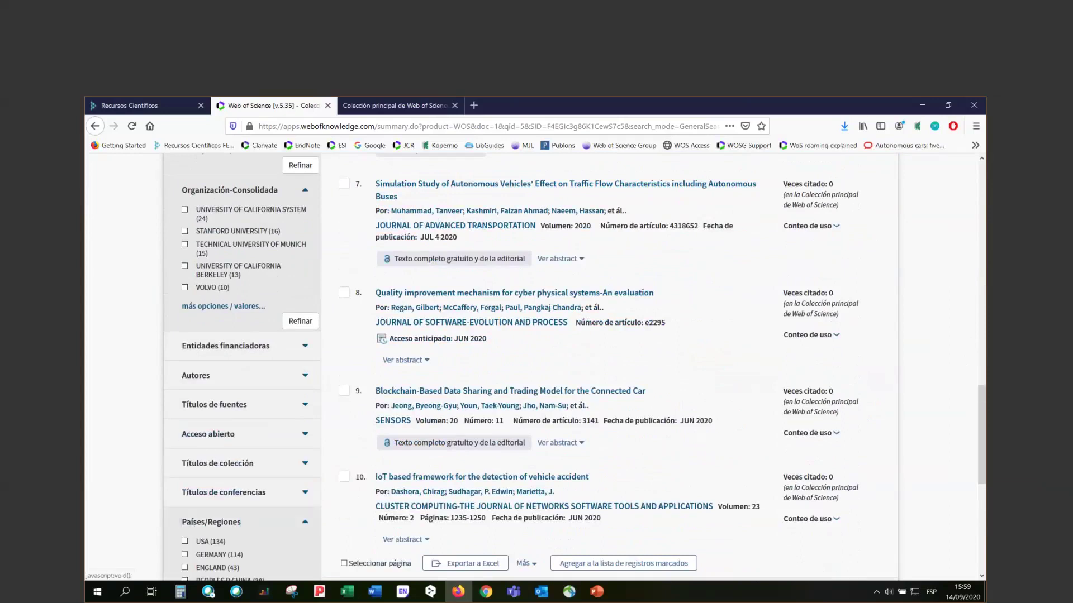
{"action": "scroll", "coordinate": [189, 389], "scroll_direction": "down", "scroll_amount": 5}
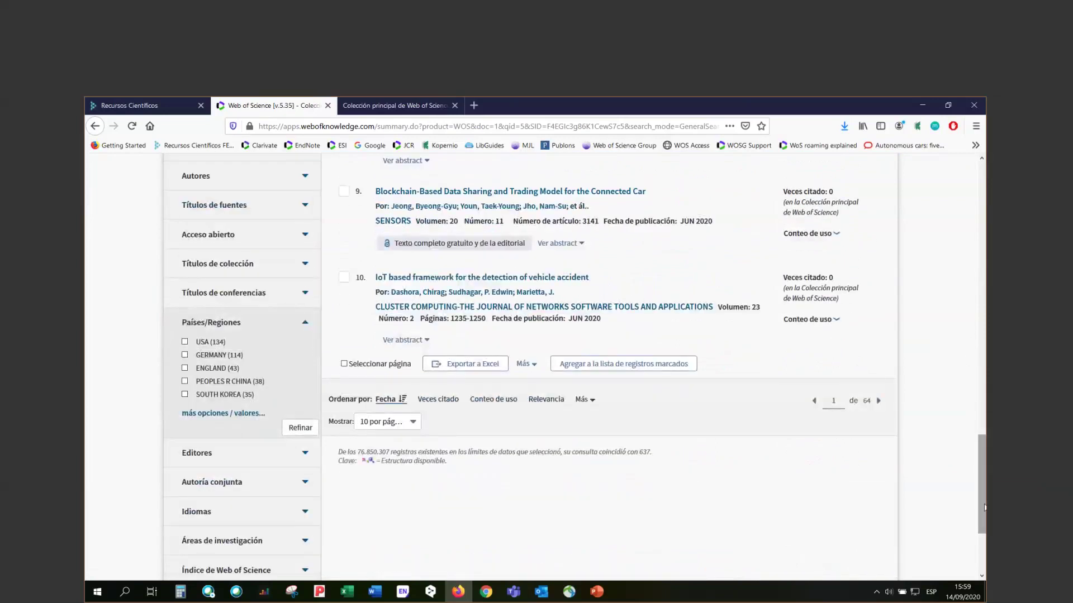
{"action": "scroll", "coordinate": [984, 507], "scroll_direction": "up", "scroll_amount": 10}
{"action": "scroll", "coordinate": [961, 425], "scroll_direction": "down", "scroll_amount": 10}
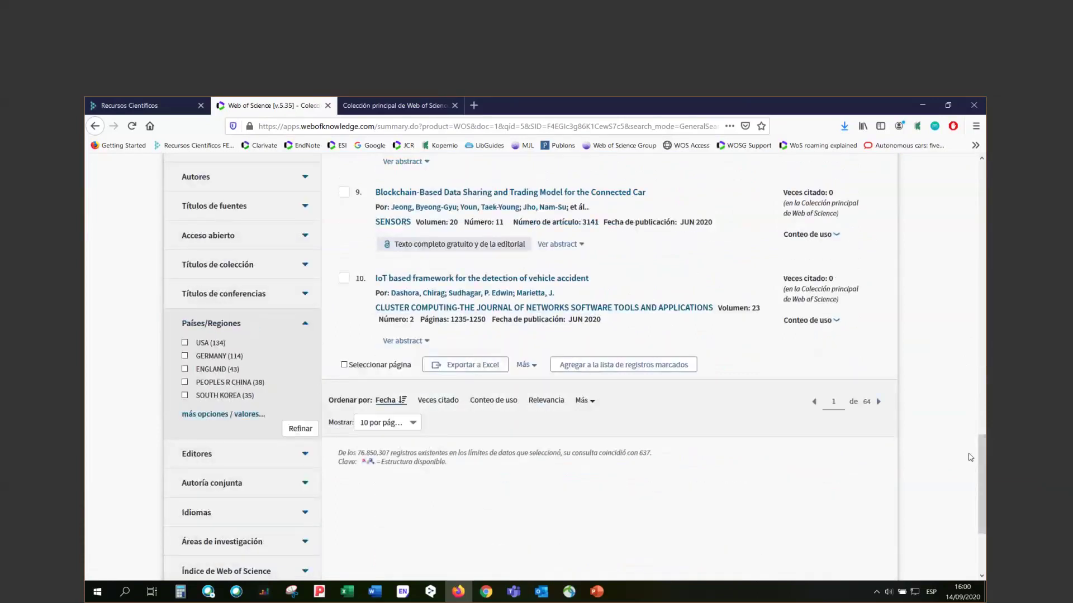
Open the results analysis for the "autonomous cars" search and analyze the records by Países/Regiones.
{"action": "left_click_drag", "start_coordinate": [981, 457], "coordinate": [982, 249]}
{"action": "scroll", "coordinate": [822, 356], "scroll_direction": "up", "scroll_amount": 5}
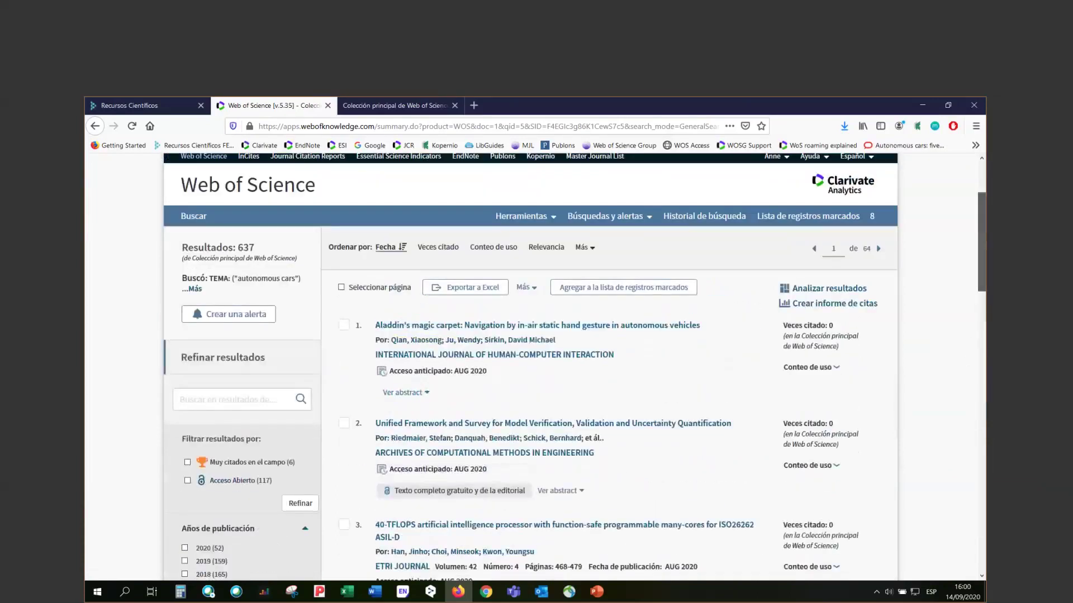
{"action": "left_click", "coordinate": [822, 355]}
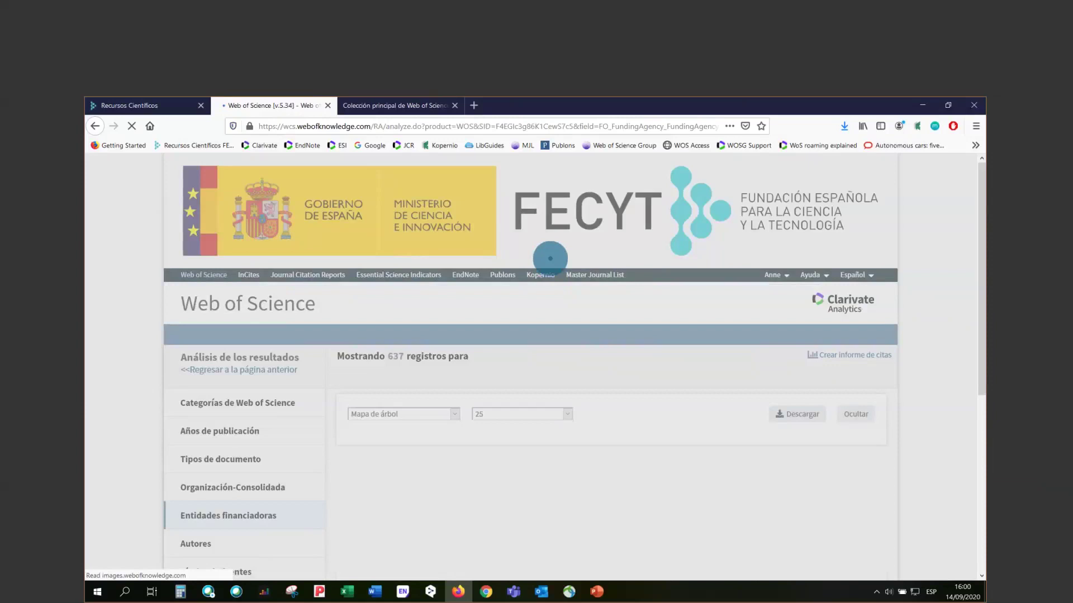
{"action": "scroll", "coordinate": [551, 258], "scroll_direction": "down", "scroll_amount": 1}
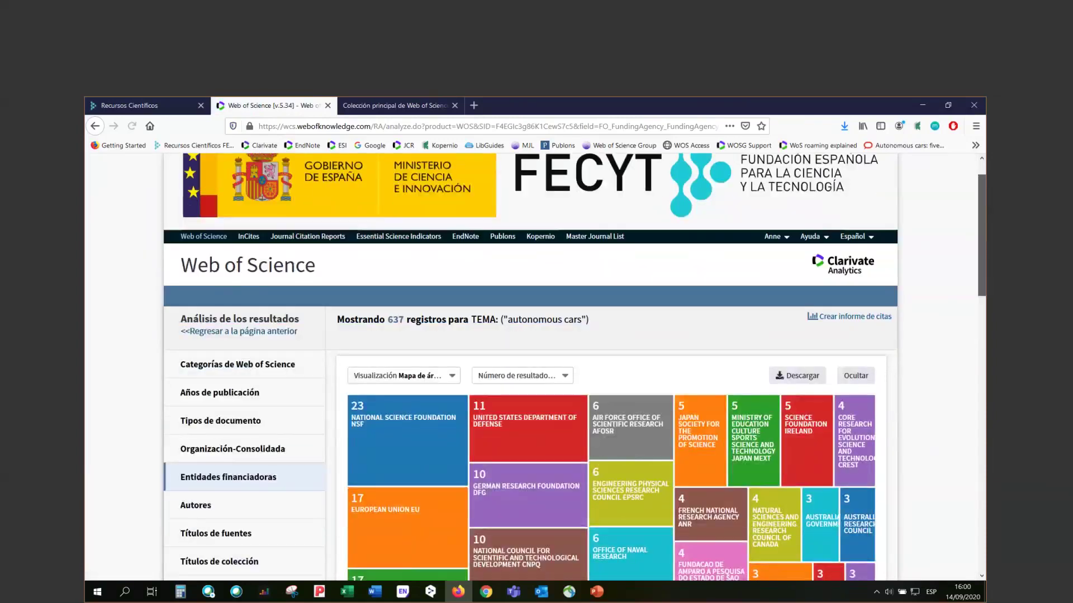
{"action": "scroll", "coordinate": [530, 367], "scroll_direction": "down", "scroll_amount": 5}
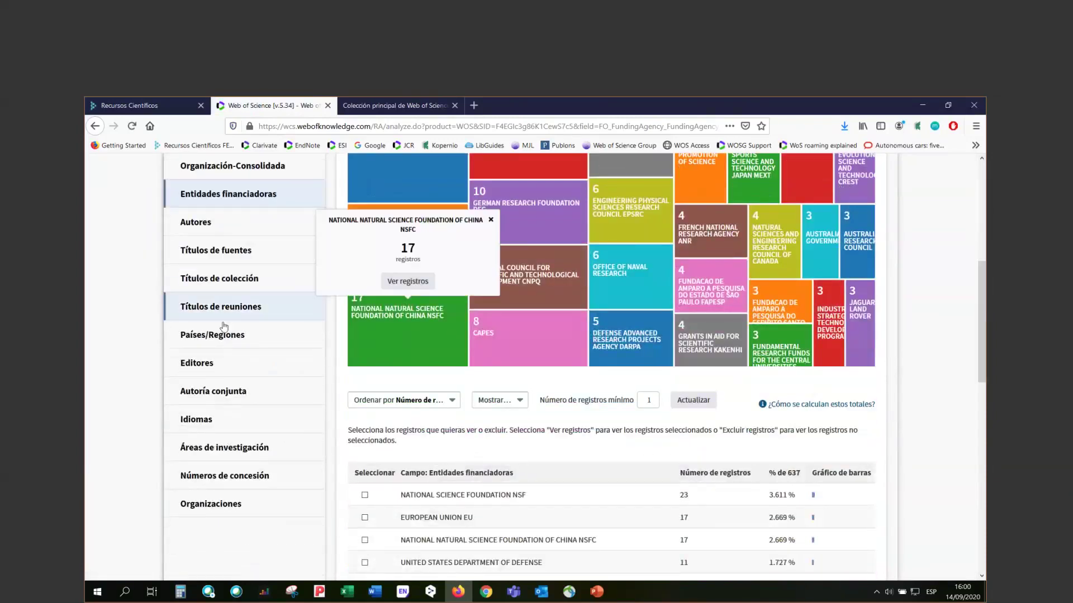
{"action": "left_click", "coordinate": [217, 336]}
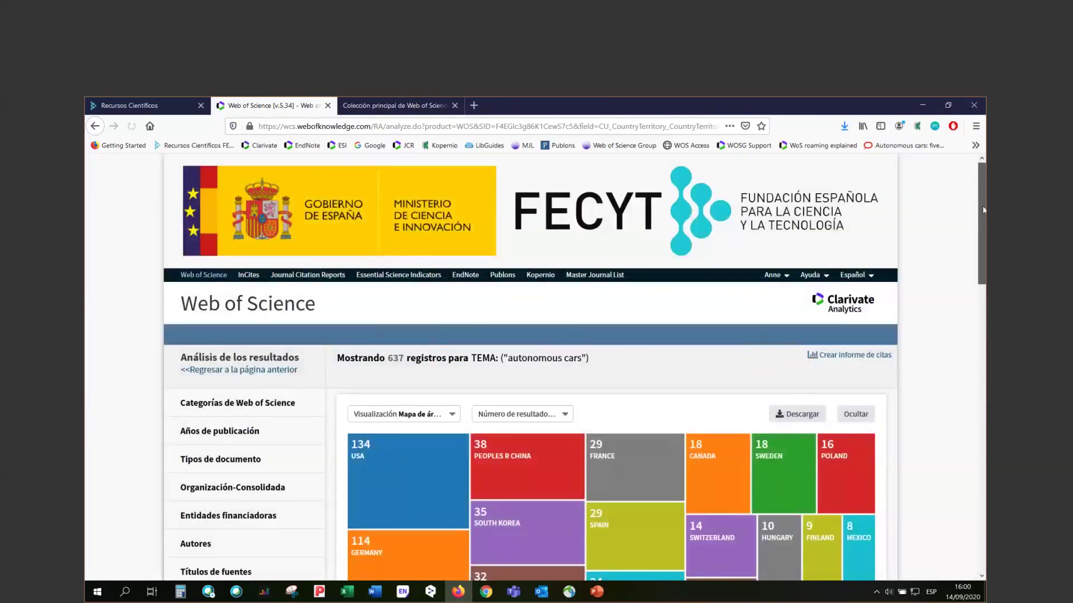
{"action": "scroll", "coordinate": [982, 210], "scroll_direction": "down", "scroll_amount": 5}
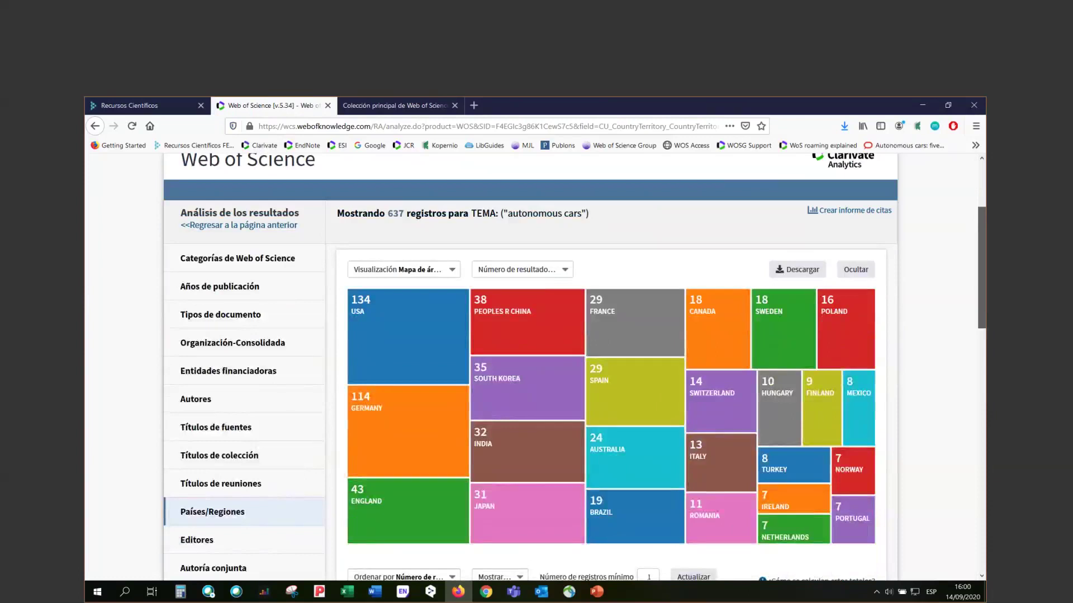
Show the records from Spain in the countries treemap and look over the first results.
{"action": "mouse_move", "coordinate": [615, 387]}
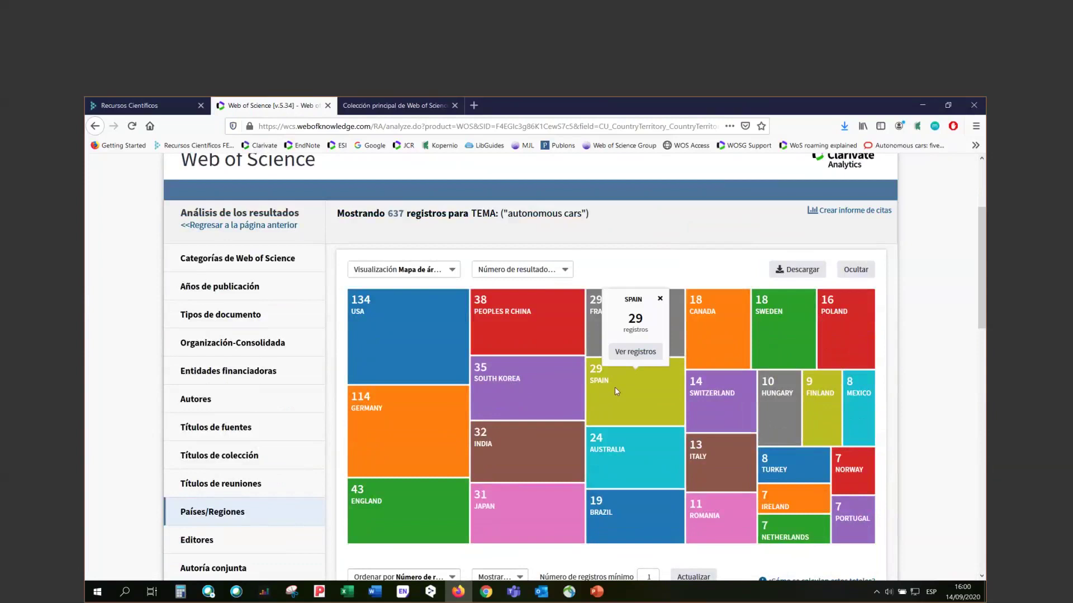
{"action": "left_click", "coordinate": [649, 361]}
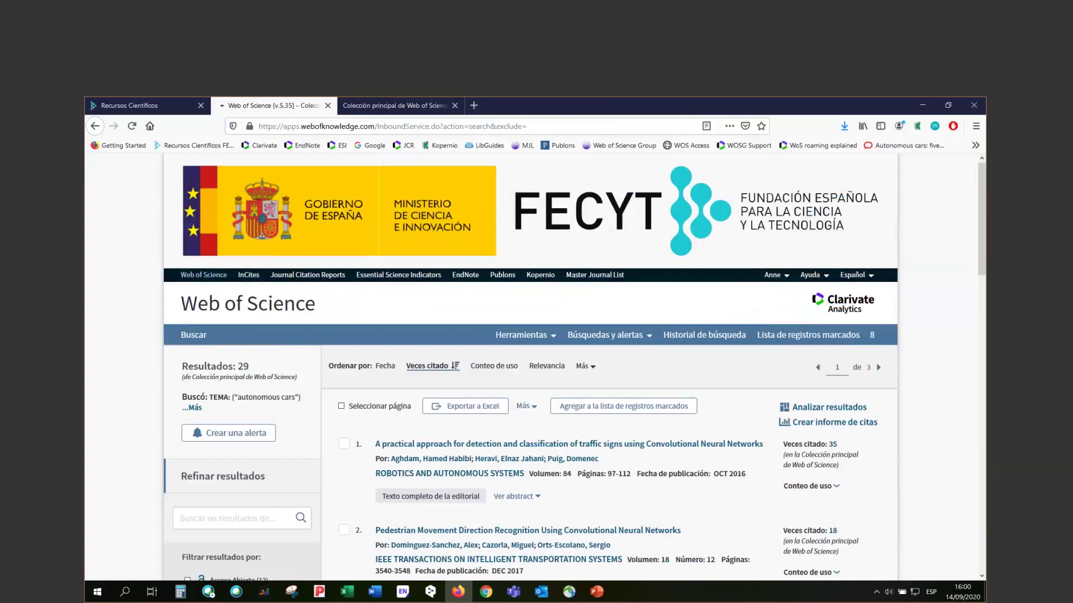
{"action": "left_click_drag", "start_coordinate": [979, 244], "coordinate": [979, 281]}
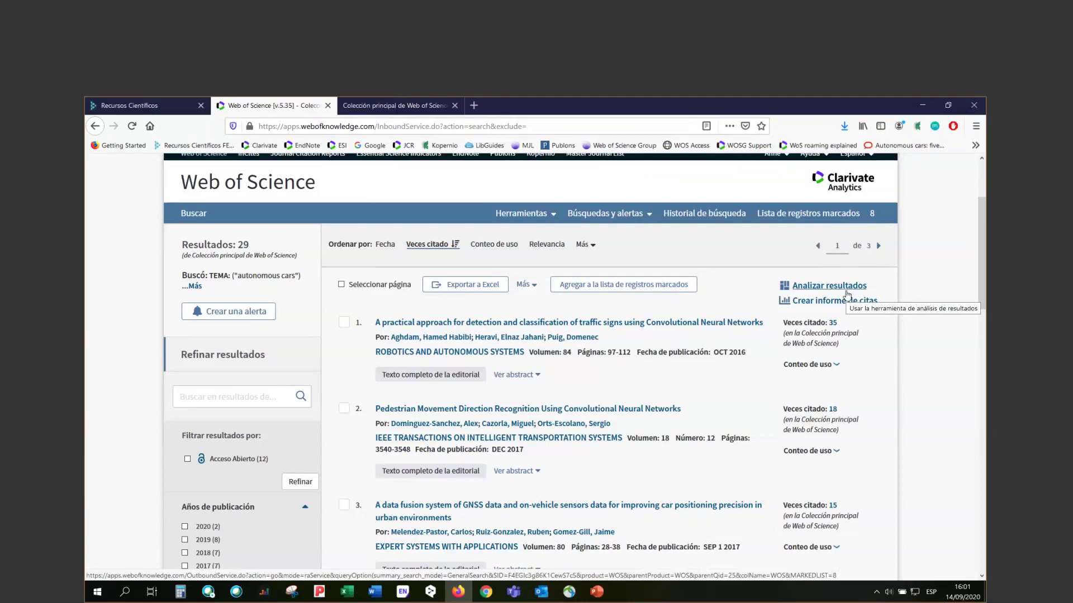
Create the citation report for the Spanish records and review its summary figures and the citations-per-year chart.
{"action": "left_click", "coordinate": [846, 303]}
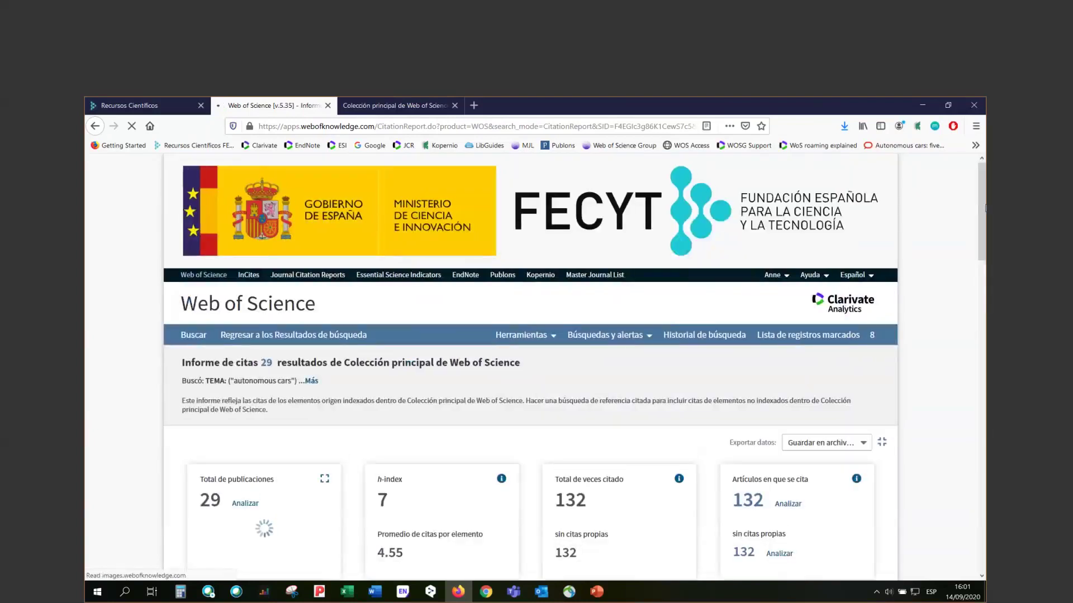
{"action": "scroll", "coordinate": [530, 363], "scroll_direction": "down", "scroll_amount": 4}
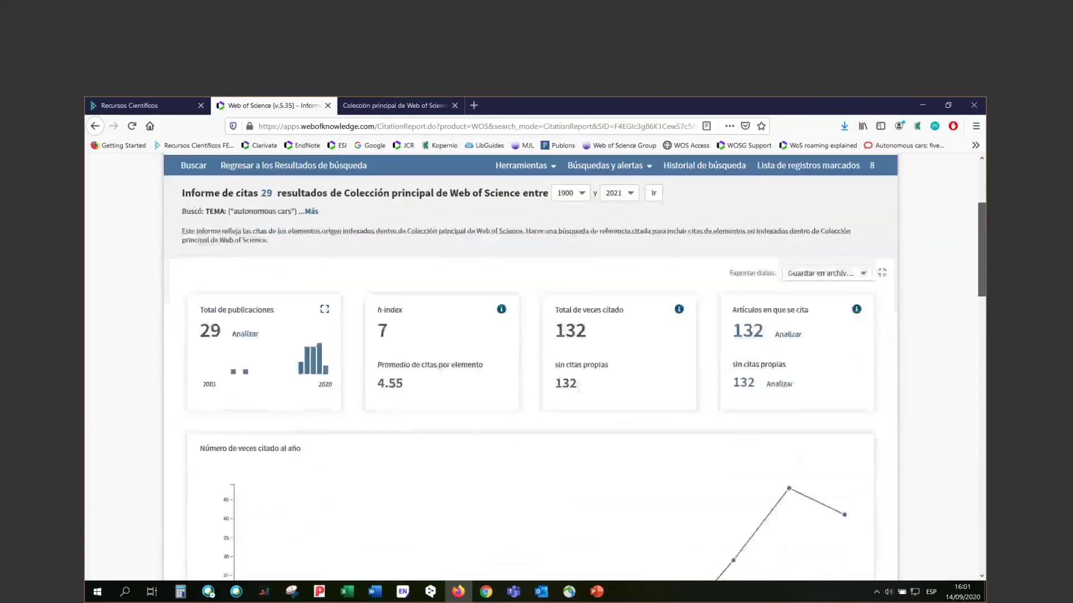
{"action": "scroll", "coordinate": [531, 363], "scroll_direction": "up", "scroll_amount": 2}
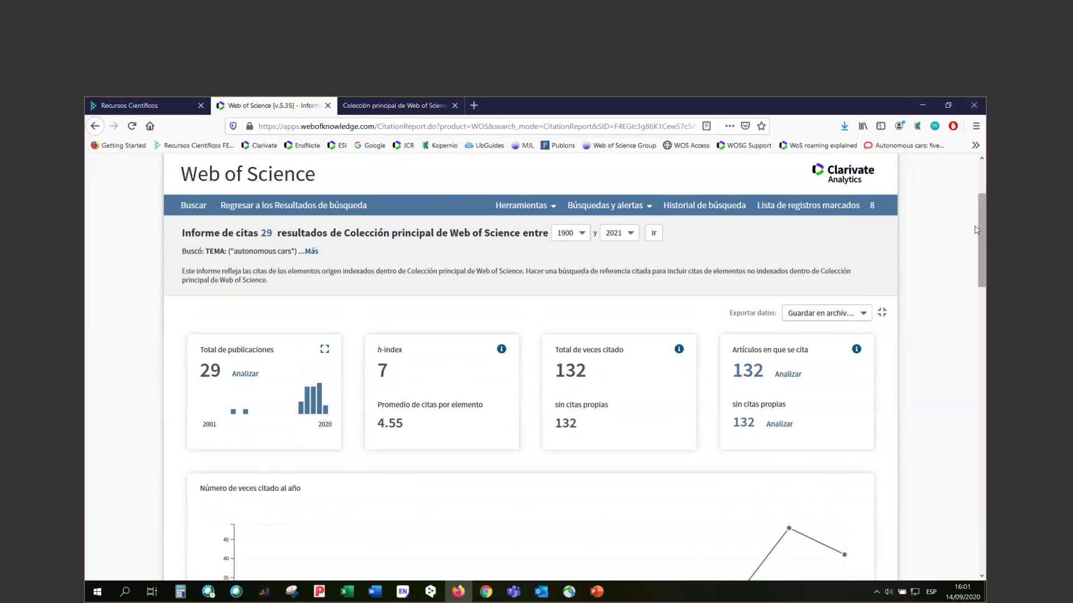
{"action": "left_click_drag", "start_coordinate": [983, 225], "coordinate": [984, 264]}
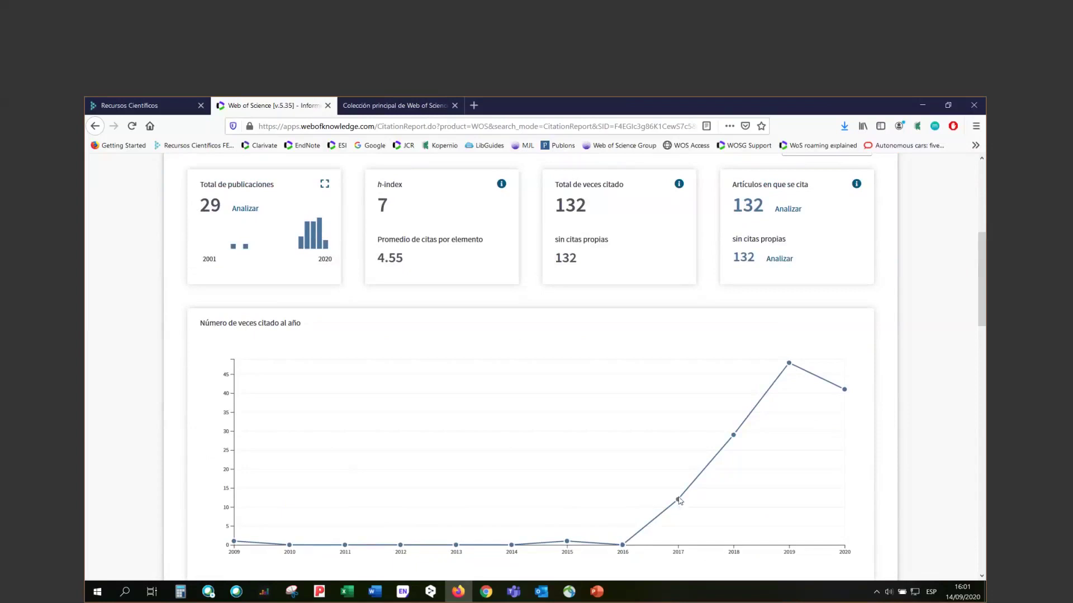
Enlarge the total publications chart in the citation report, check the yearly bars including 2019, and collapse it again.
{"action": "mouse_move", "coordinate": [734, 438]}
{"action": "mouse_move", "coordinate": [302, 241]}
{"action": "left_click", "coordinate": [325, 187]}
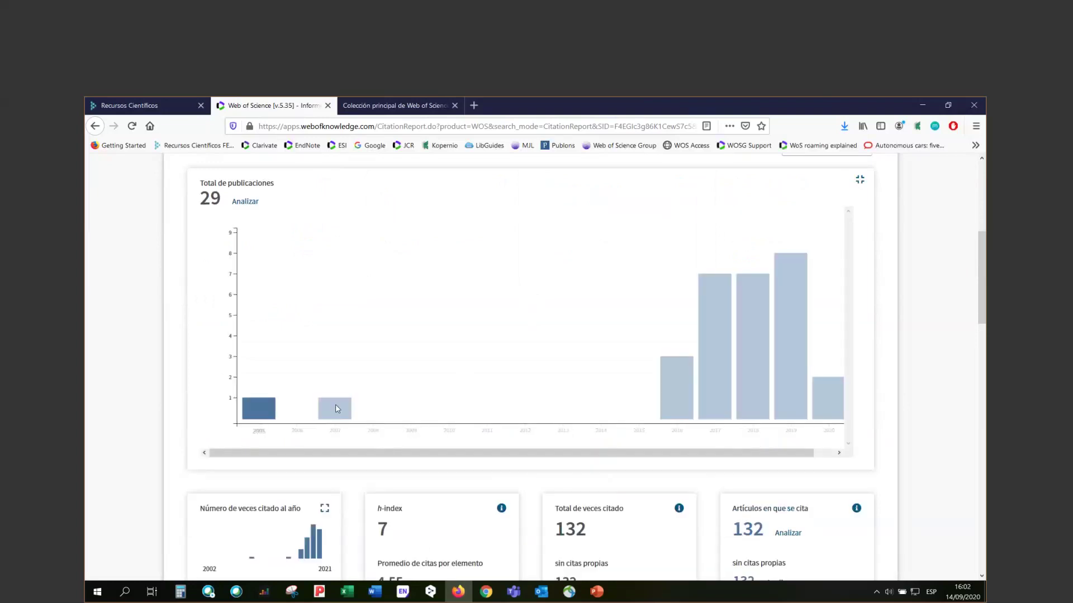
{"action": "mouse_move", "coordinate": [806, 417]}
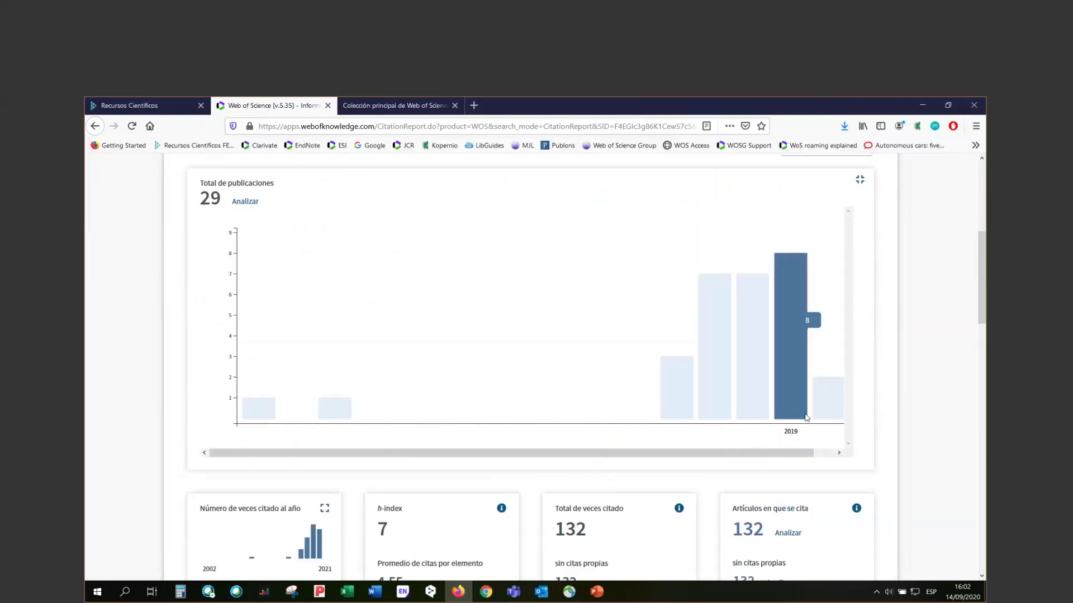
{"action": "left_click", "coordinate": [861, 183]}
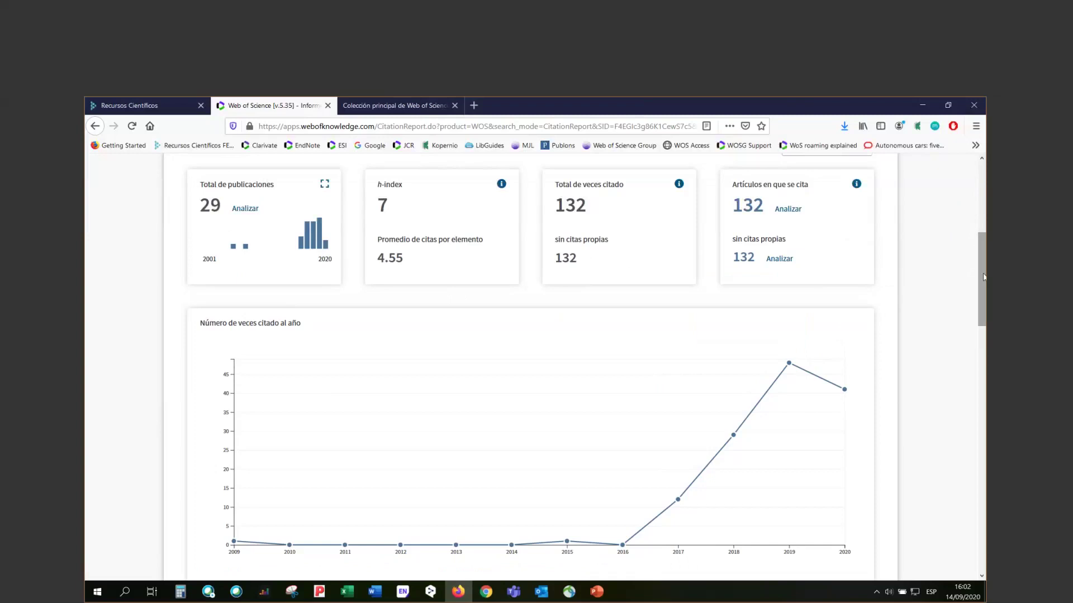
Review the report's list of cited records with their yearly citations and check the file formats available for saving it.
{"action": "left_click_drag", "start_coordinate": [983, 277], "coordinate": [948, 381]}
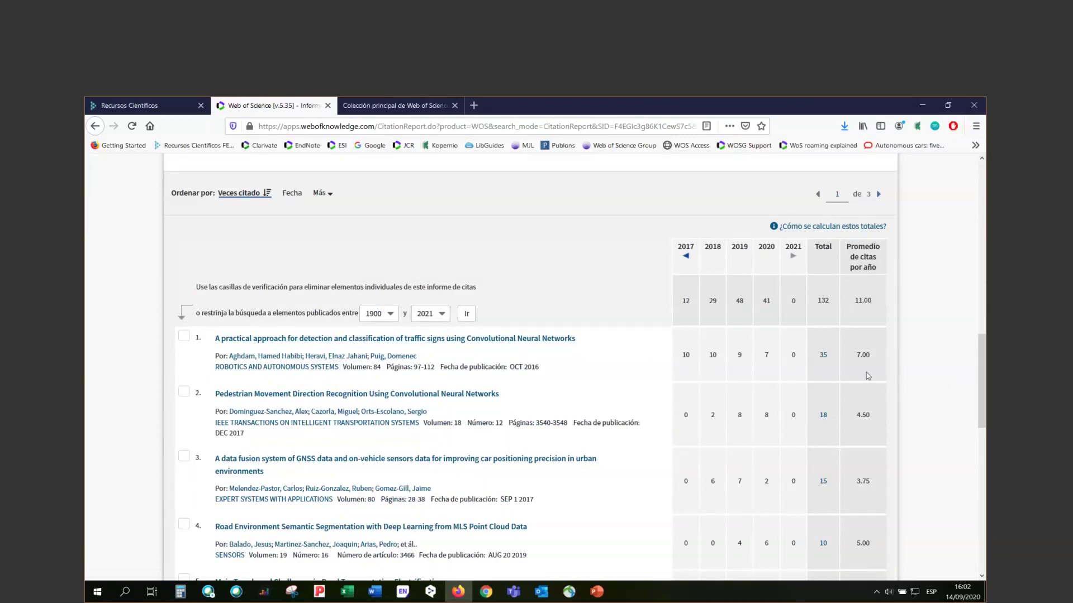
{"action": "left_click_drag", "start_coordinate": [984, 350], "coordinate": [967, 485]}
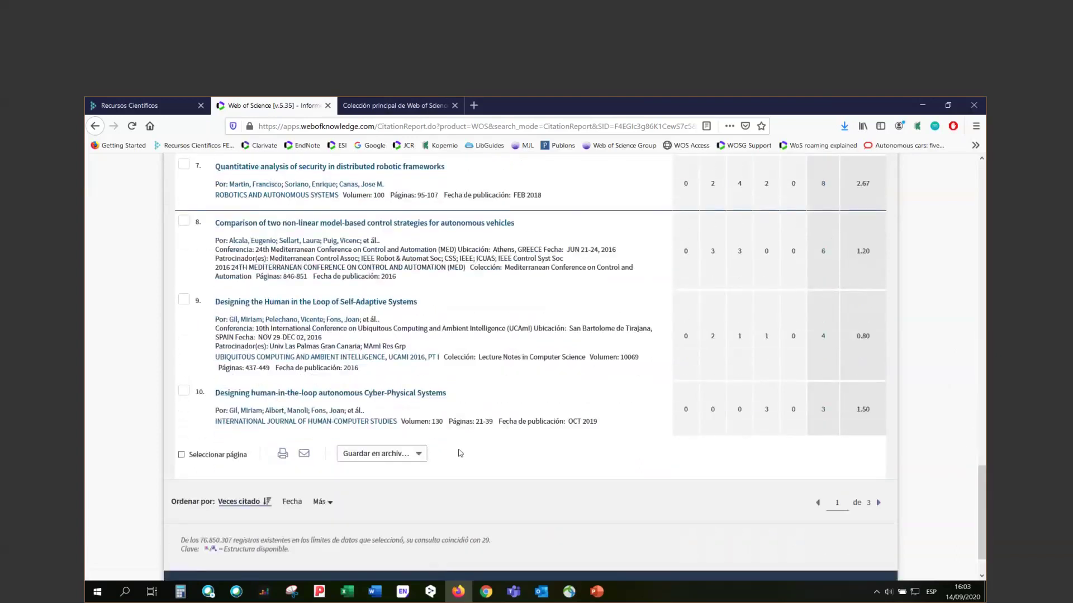
{"action": "left_click", "coordinate": [418, 455]}
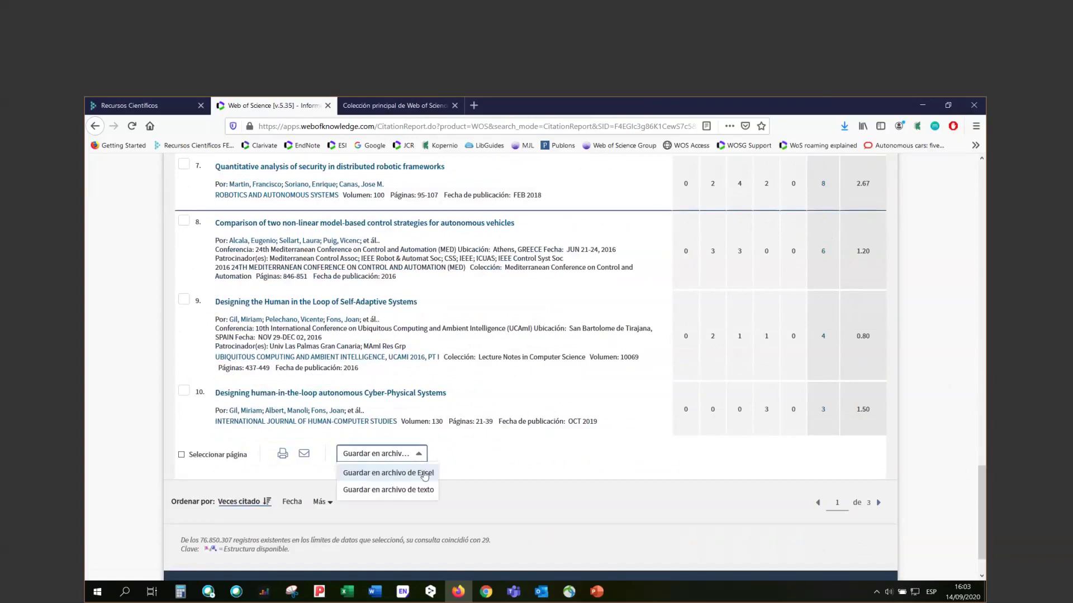
{"action": "left_click", "coordinate": [546, 474]}
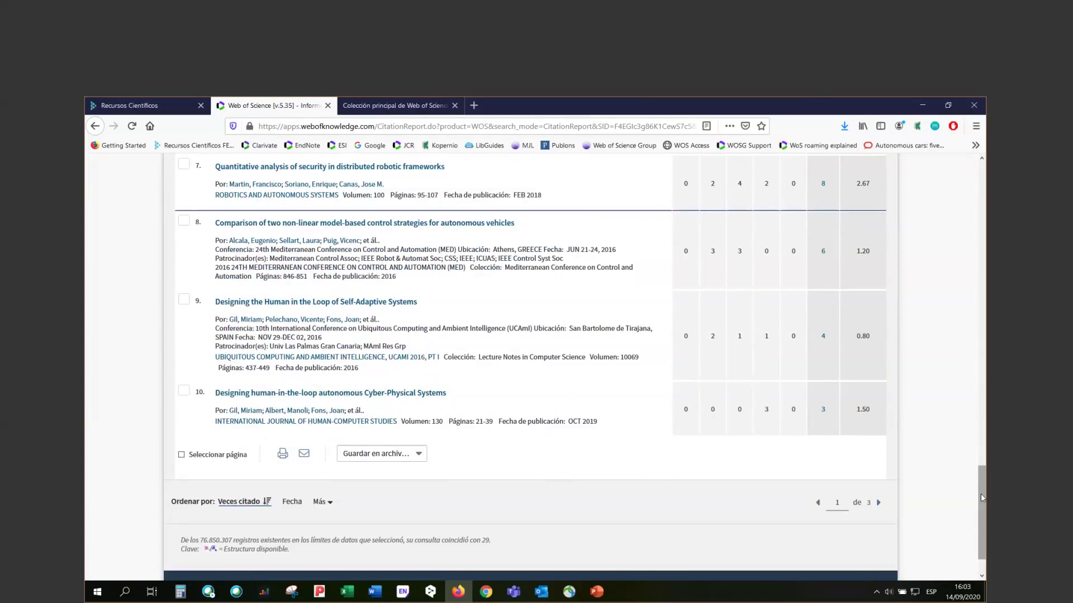
Return to the citation report's summary and expand the full search details under its title.
{"action": "left_click_drag", "start_coordinate": [981, 496], "coordinate": [982, 238]}
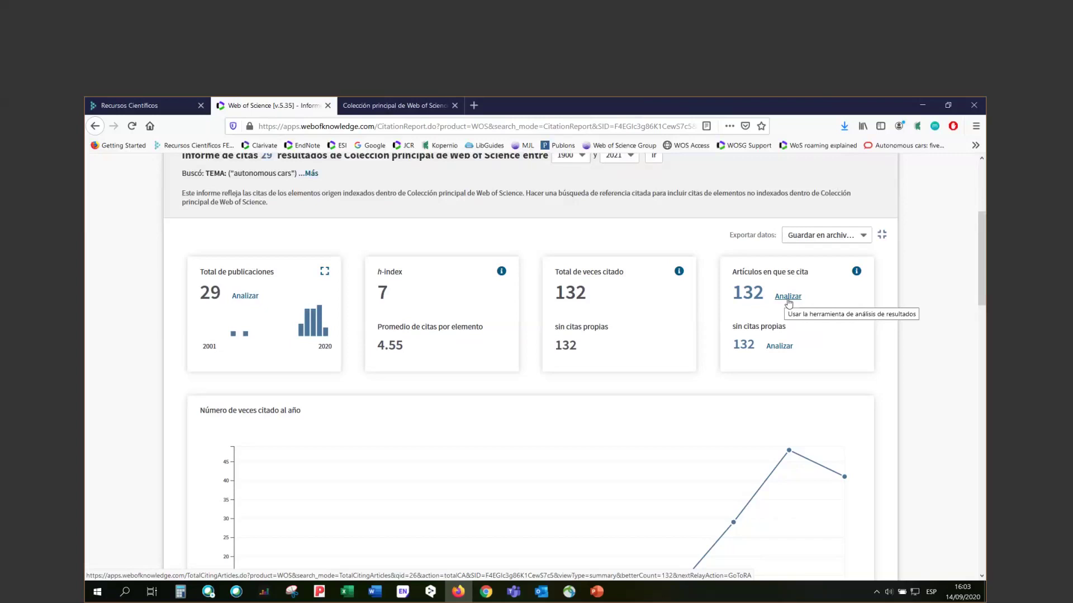
{"action": "scroll", "coordinate": [982, 257], "scroll_direction": "up", "scroll_amount": 1}
{"action": "scroll", "coordinate": [280, 294], "scroll_direction": "up", "scroll_amount": 1}
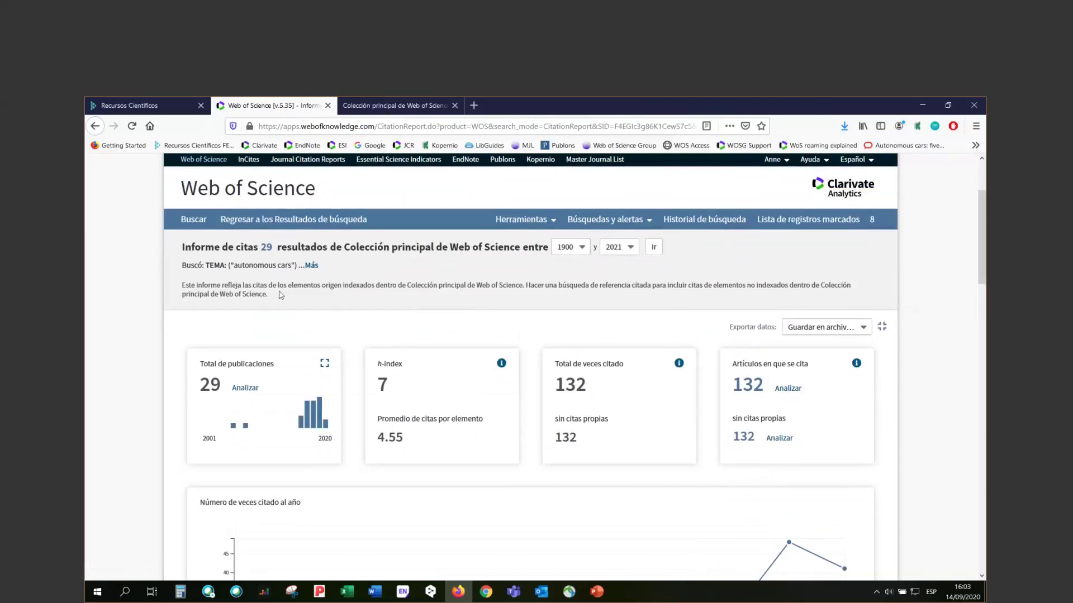
{"action": "left_click", "coordinate": [311, 265]}
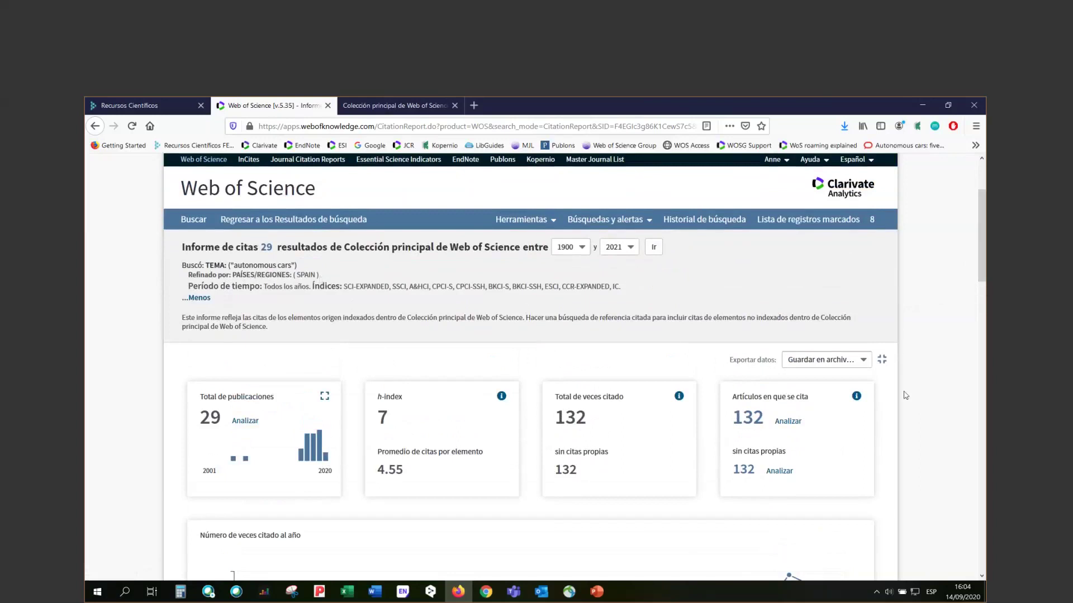
{"action": "left_click_drag", "start_coordinate": [983, 244], "coordinate": [983, 252]}
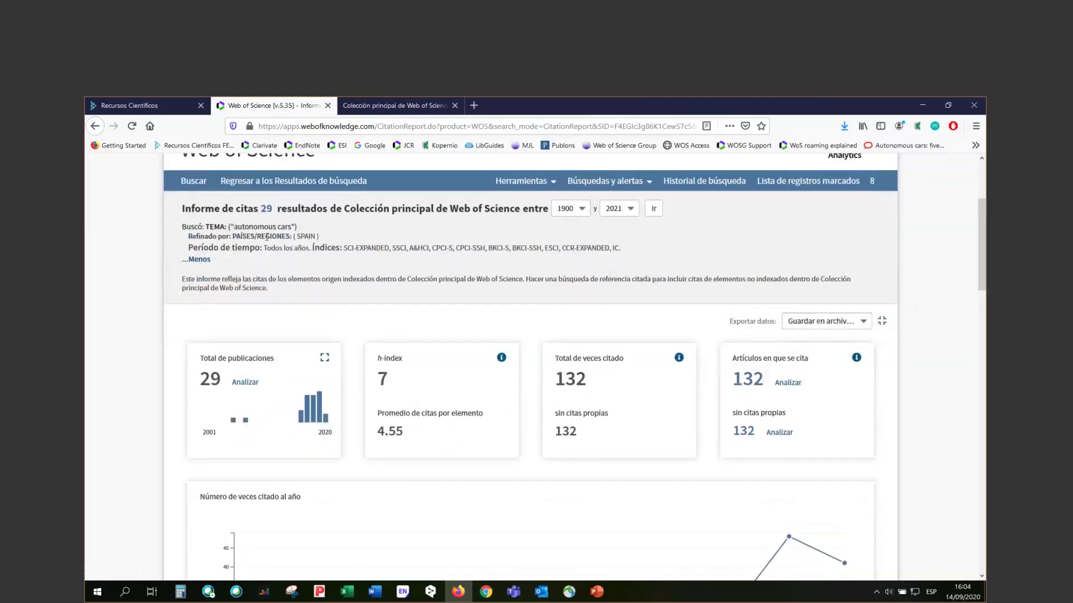
Analyze the report's citing articles by Países/Regiones and inspect the treemap blocks for Peoples R China, Spain and England.
{"action": "left_click", "coordinate": [787, 383]}
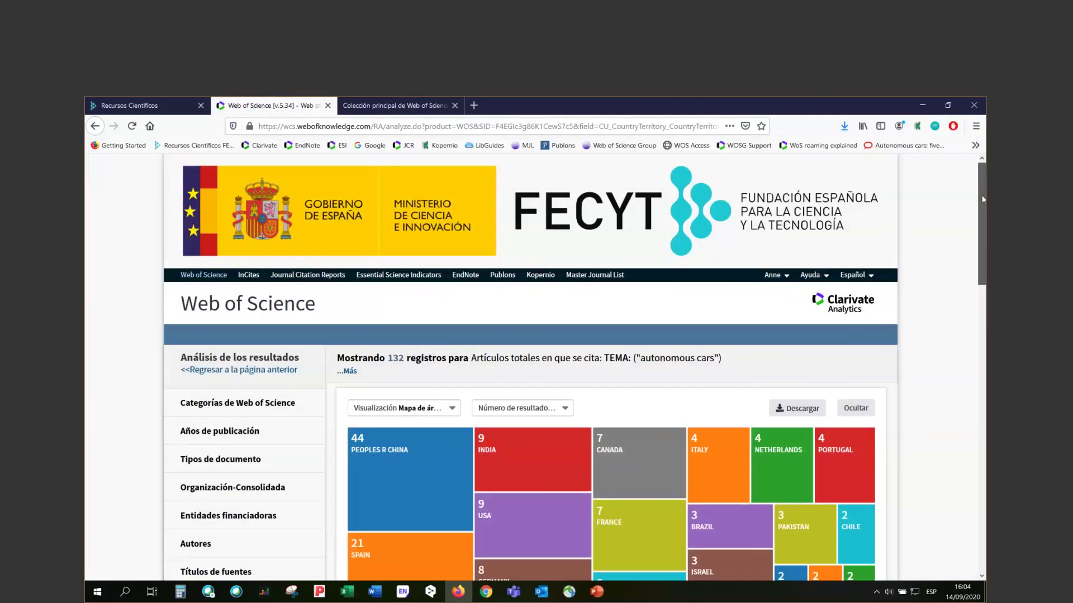
{"action": "scroll", "coordinate": [550, 258], "scroll_direction": "down", "scroll_amount": 2}
{"action": "scroll", "coordinate": [355, 359], "scroll_direction": "down", "scroll_amount": 1}
{"action": "left_click", "coordinate": [354, 358]}
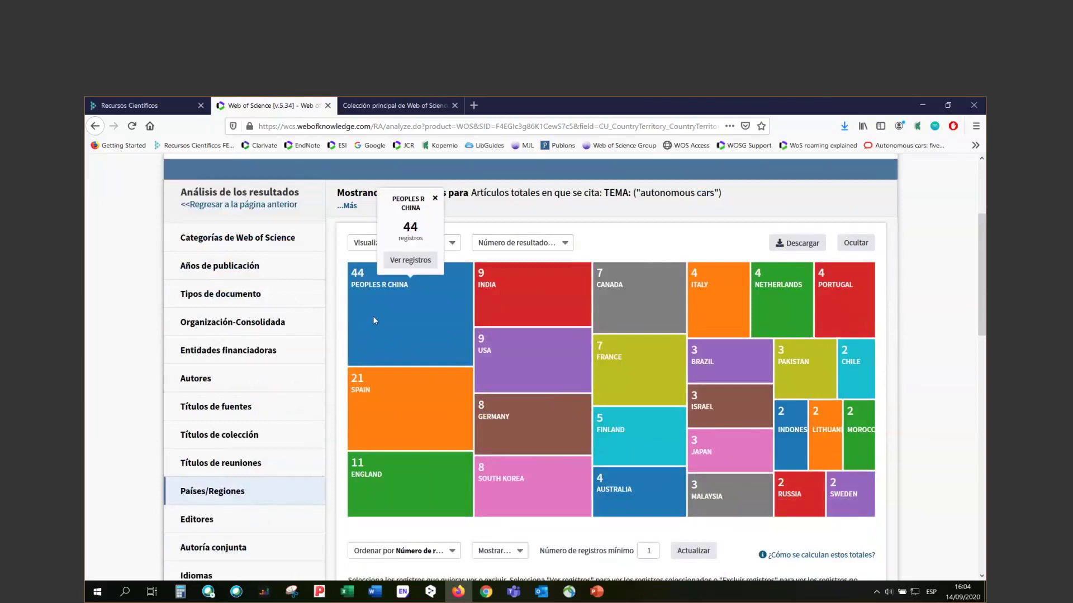
{"action": "left_click", "coordinate": [359, 379]}
{"action": "left_click", "coordinate": [364, 461]}
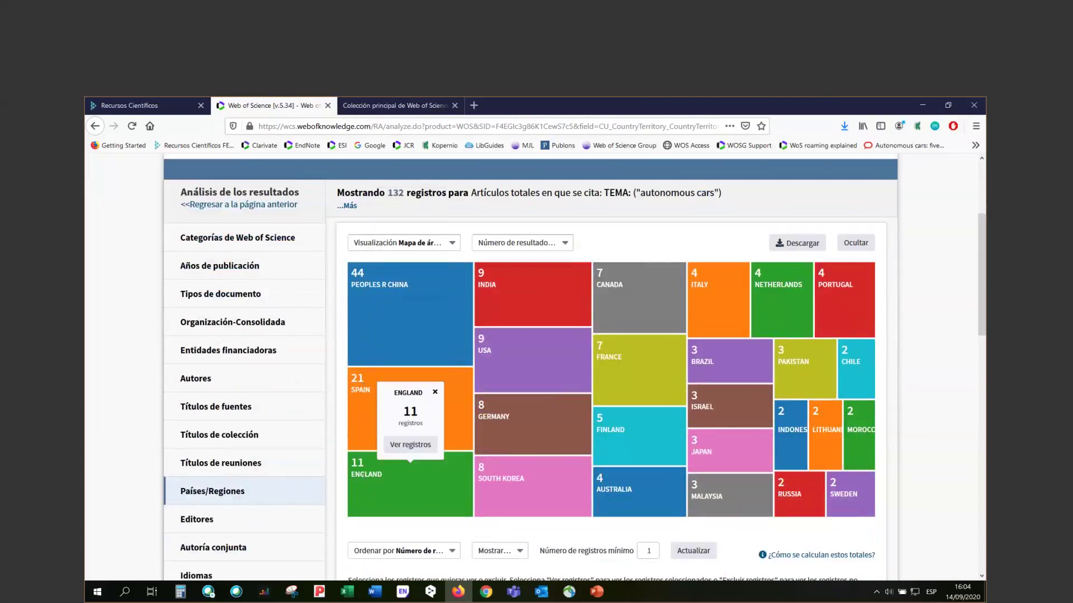
Analyze the citing articles by Organización-Consolidada and look over the institutions in the treemap.
{"action": "left_click", "coordinate": [256, 324]}
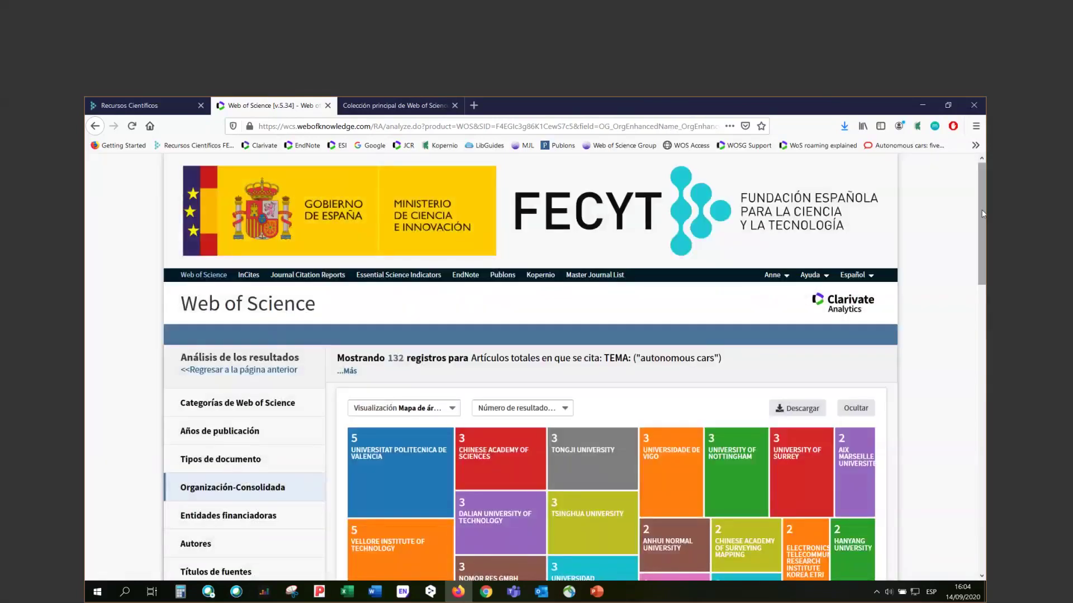
{"action": "scroll", "coordinate": [575, 367], "scroll_direction": "down", "scroll_amount": 3}
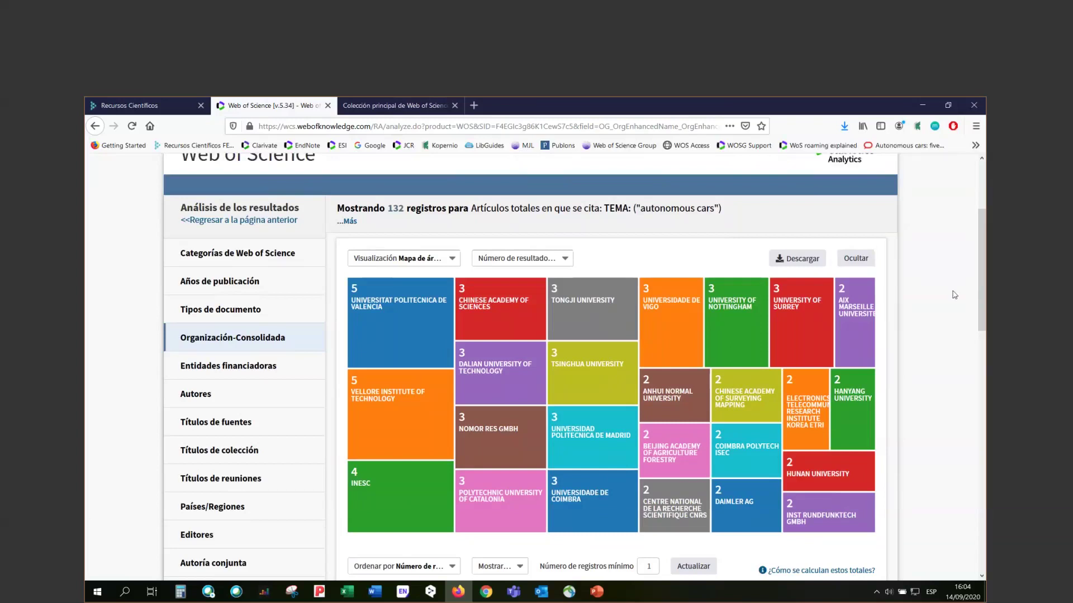
{"action": "scroll", "coordinate": [984, 261], "scroll_direction": "down", "scroll_amount": 2}
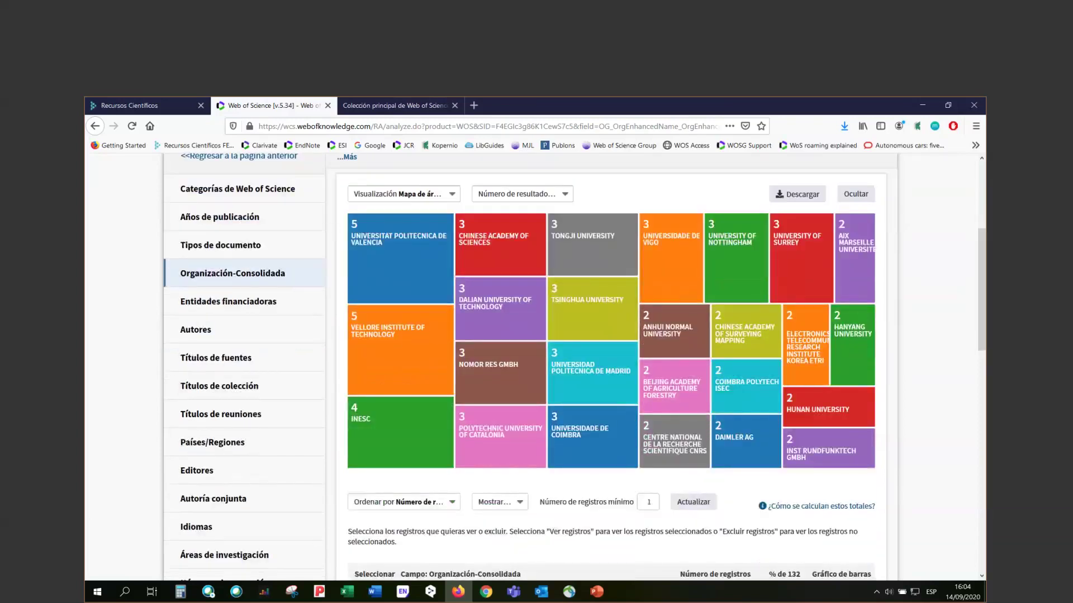
Analyze the citing articles by Títulos de fuentes and close the pop-up covering the journal treemap.
{"action": "left_click", "coordinate": [224, 348]}
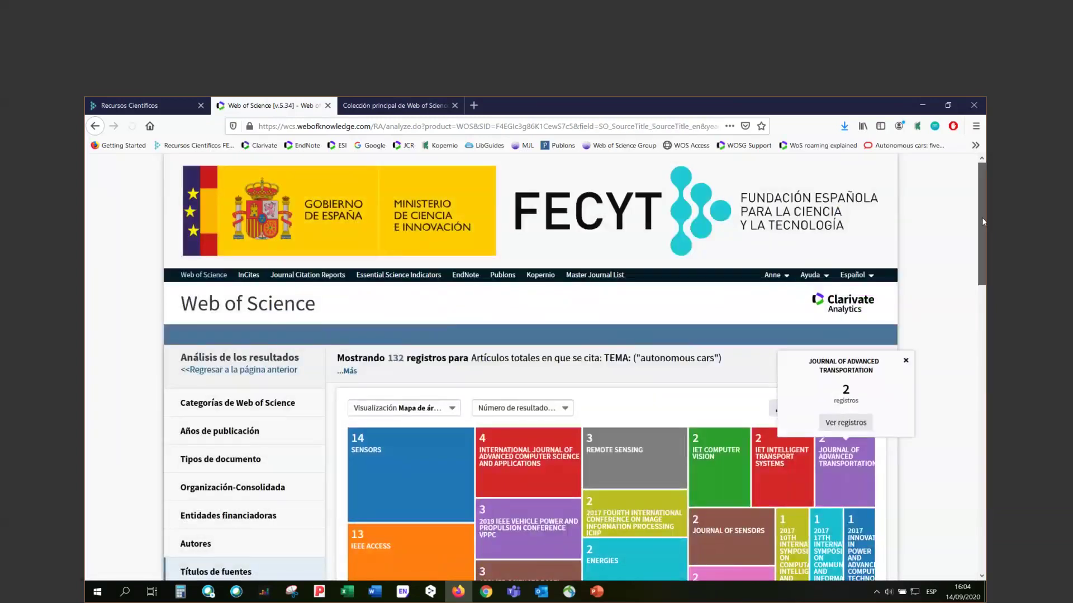
{"action": "scroll", "coordinate": [983, 222], "scroll_direction": "down", "scroll_amount": 5}
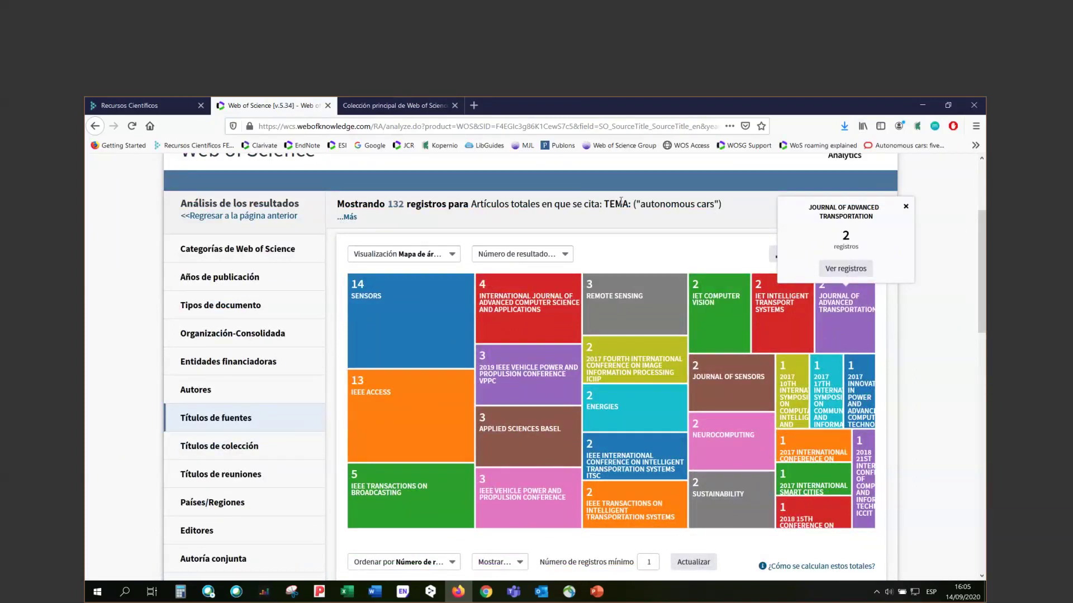
{"action": "left_click", "coordinate": [905, 206]}
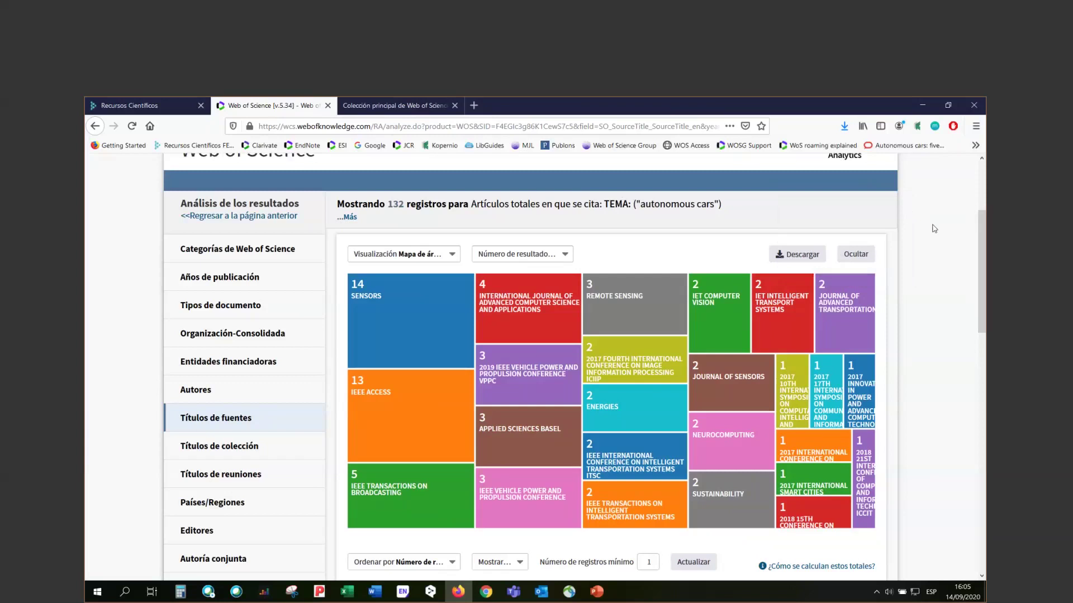
Go back through the citation report to the Spanish search results and sort the records by Fecha.
{"action": "left_click", "coordinate": [228, 217]}
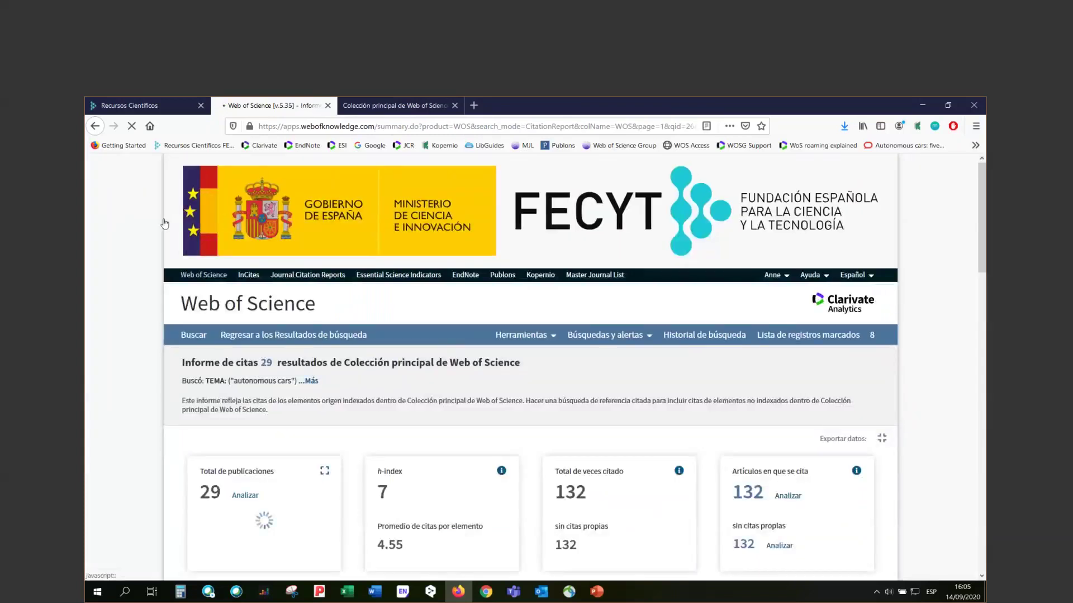
{"action": "left_click", "coordinate": [282, 341]}
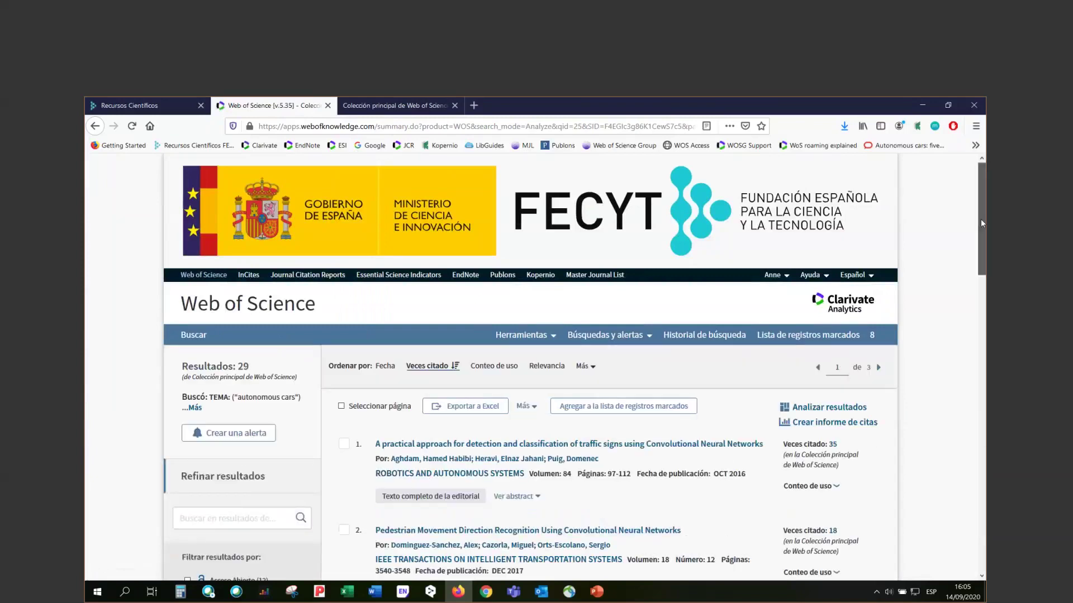
{"action": "scroll", "coordinate": [980, 219], "scroll_direction": "down", "scroll_amount": 3}
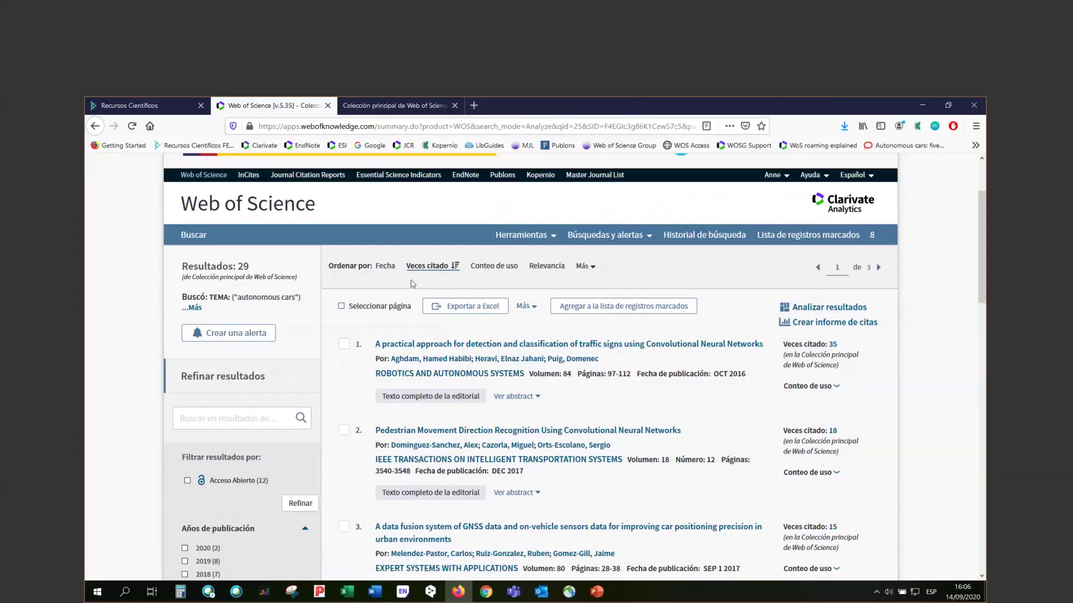
{"action": "left_click", "coordinate": [382, 267]}
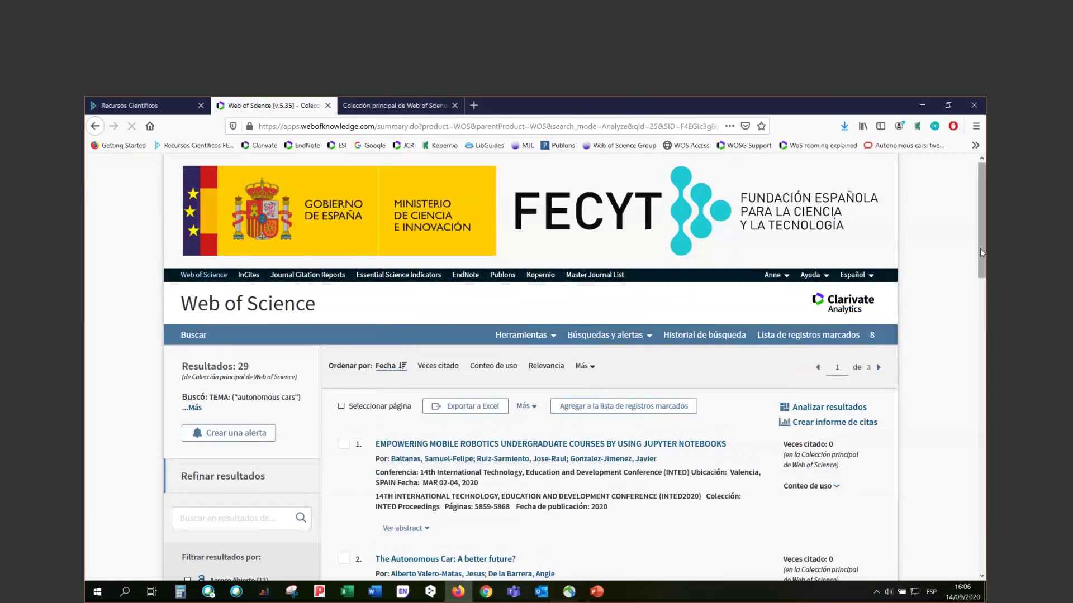
{"action": "scroll", "coordinate": [981, 252], "scroll_direction": "down", "scroll_amount": 1}
{"action": "scroll", "coordinate": [983, 257], "scroll_direction": "down", "scroll_amount": 3}
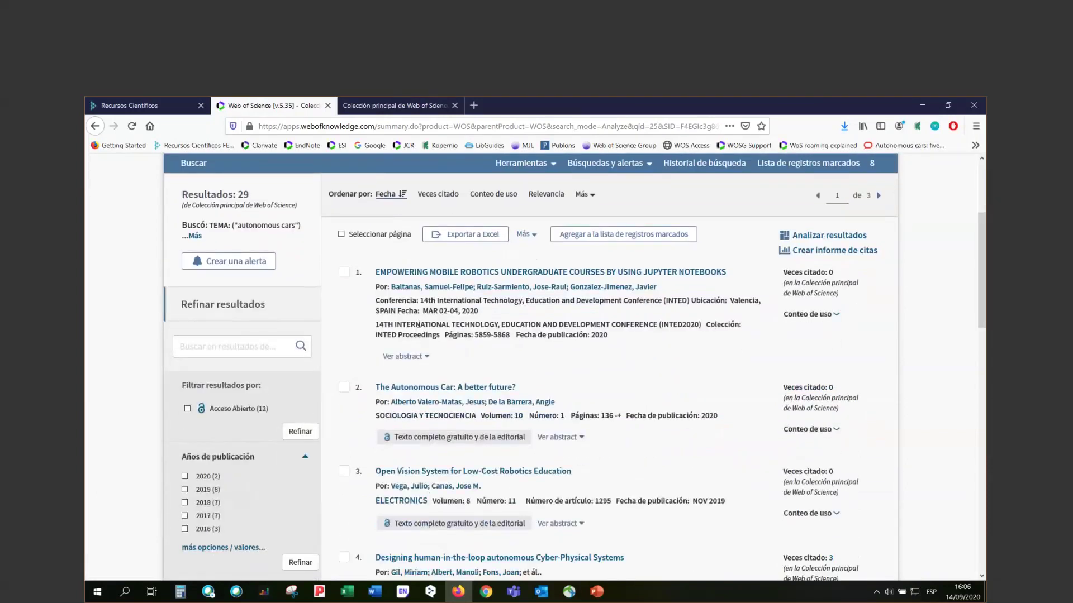
Open the record "The Autonomous Car: A better future?" and create a citation alert for it.
{"action": "left_click", "coordinate": [417, 391]}
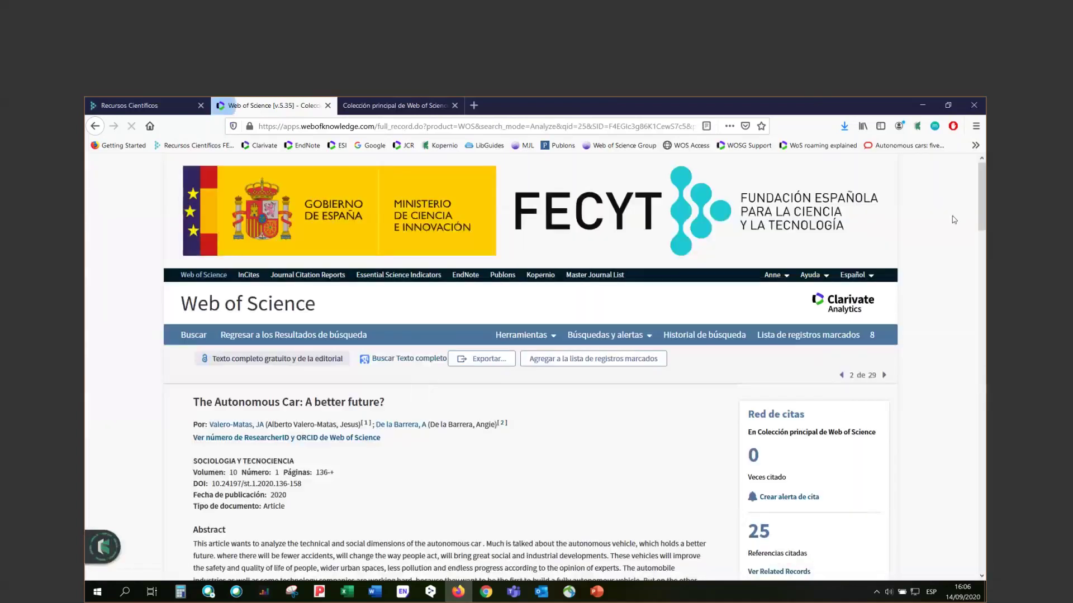
{"action": "left_click_drag", "start_coordinate": [981, 192], "coordinate": [981, 212]}
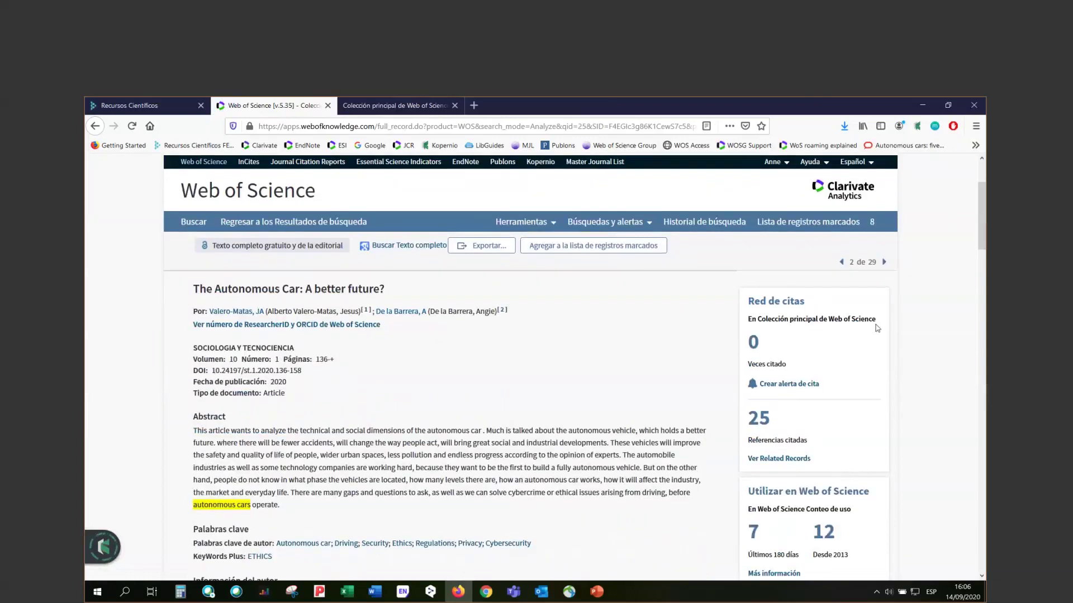
{"action": "left_click", "coordinate": [802, 385]}
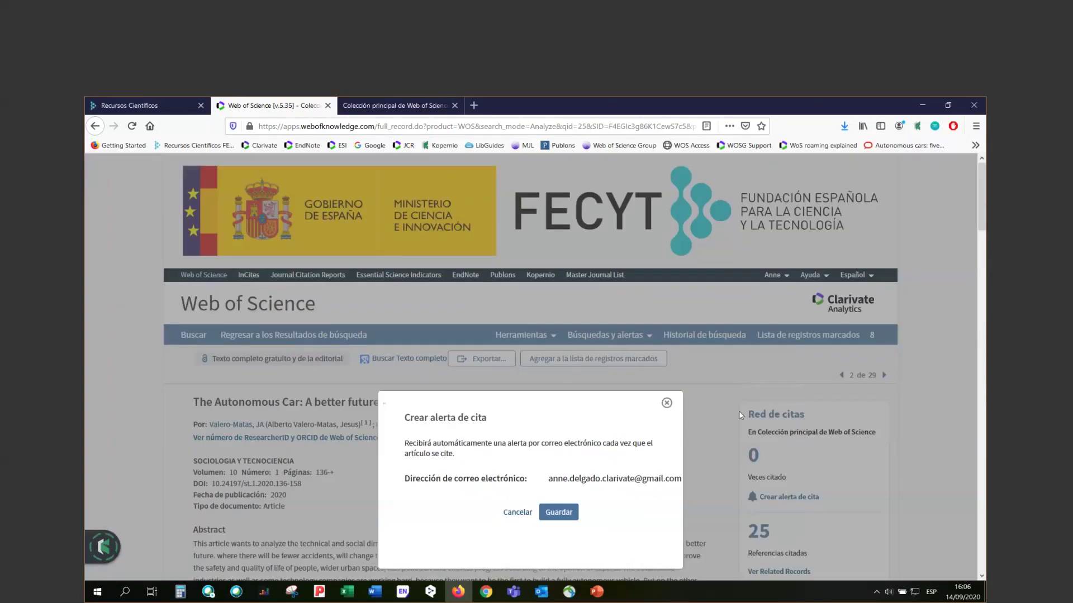
{"action": "left_click", "coordinate": [556, 515]}
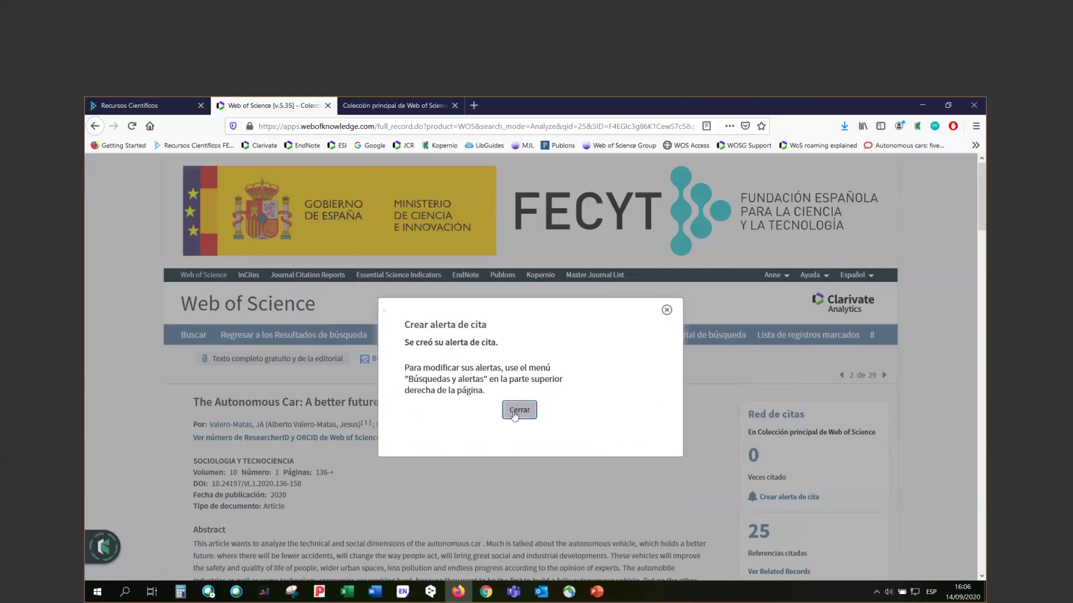
{"action": "left_click", "coordinate": [518, 411]}
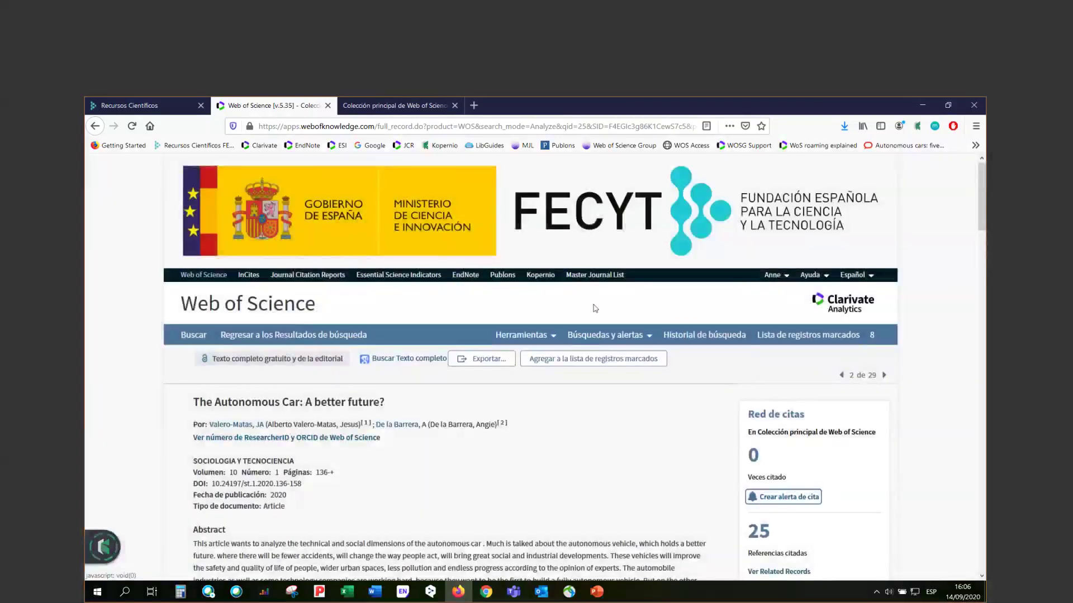
Open the saved citation alerts and expand the details of the alert for "The Autonomous Car: A better future?".
{"action": "left_click", "coordinate": [615, 337]}
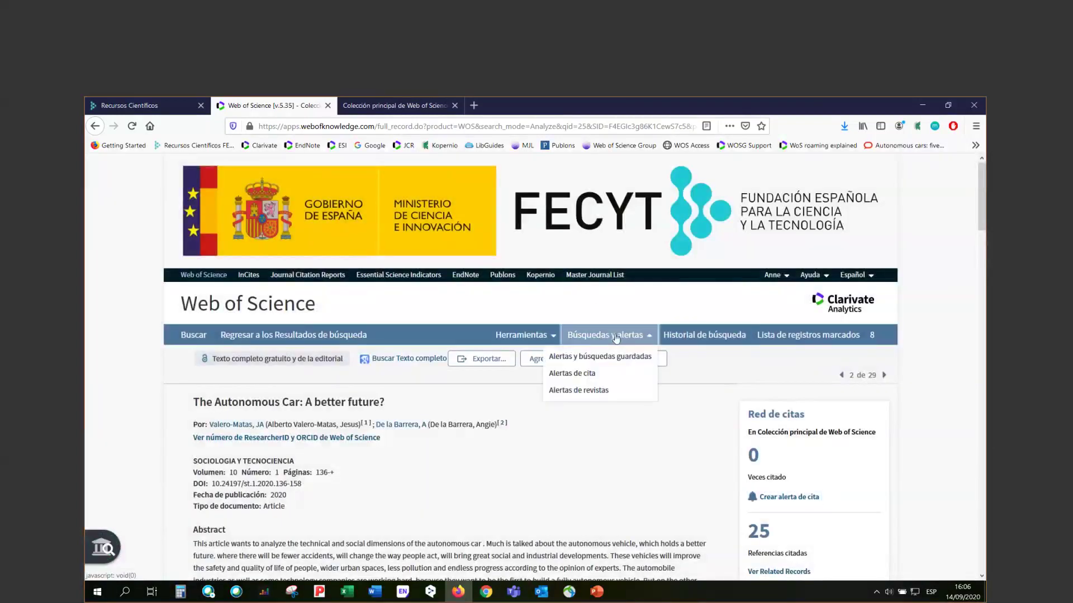
{"action": "left_click", "coordinate": [586, 372]}
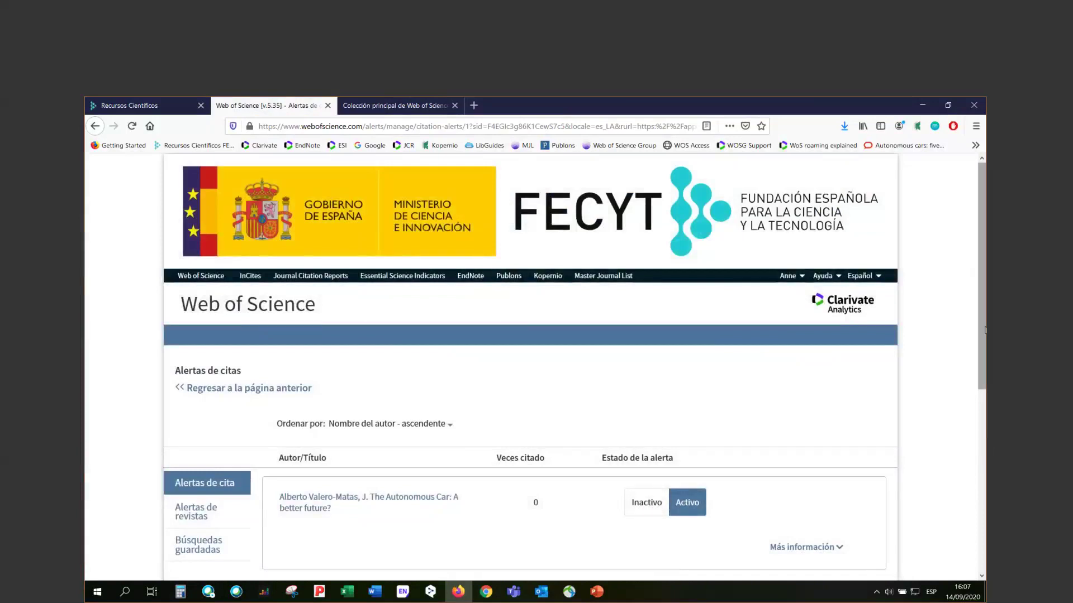
{"action": "scroll", "coordinate": [985, 362], "scroll_direction": "down", "scroll_amount": 2}
{"action": "left_click_drag", "start_coordinate": [984, 362], "coordinate": [985, 334]}
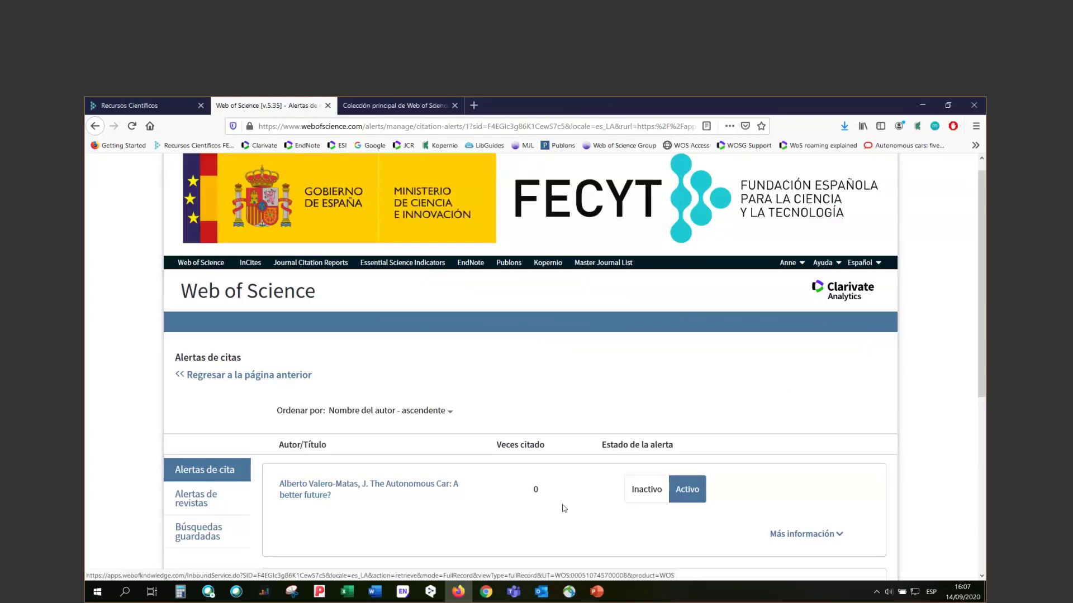
{"action": "left_click", "coordinate": [804, 535]}
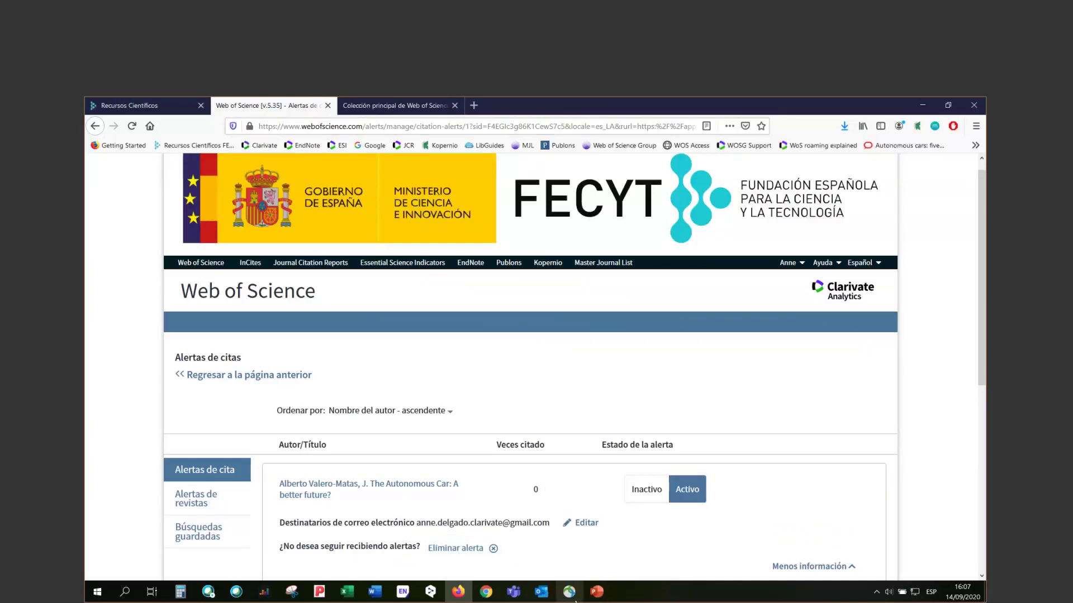
Switch to PowerPoint, present the slide "Ejemplo de una alerta de cita recibida por email" and advance to the "¿Preguntas?" slide.
{"action": "left_click", "coordinate": [596, 592]}
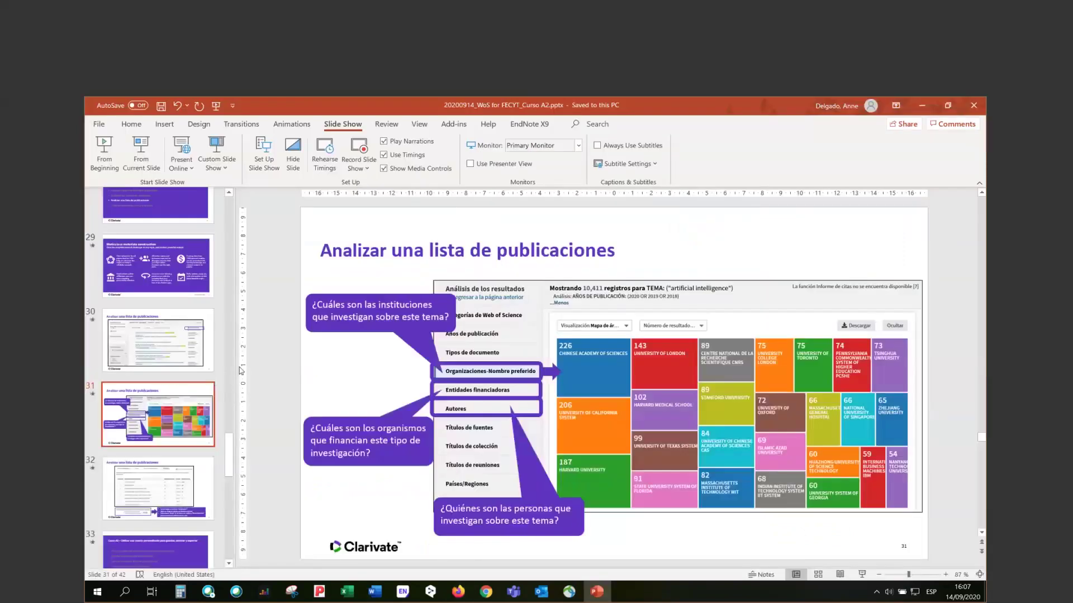
{"action": "left_click_drag", "start_coordinate": [230, 439], "coordinate": [234, 496]}
{"action": "scroll", "coordinate": [184, 503], "scroll_direction": "down", "scroll_amount": 3}
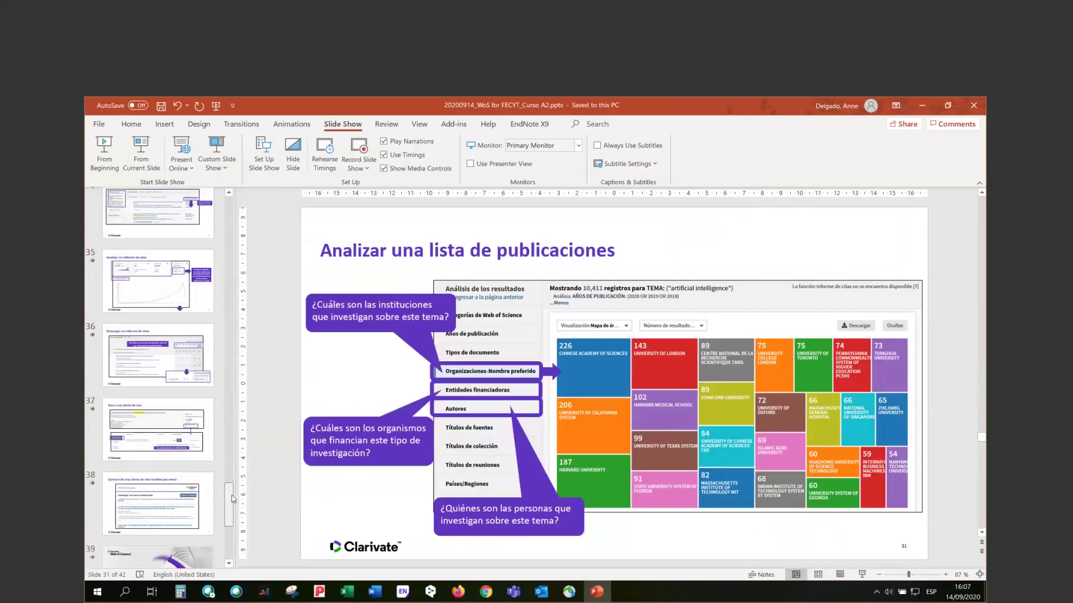
{"action": "left_click", "coordinate": [181, 469]}
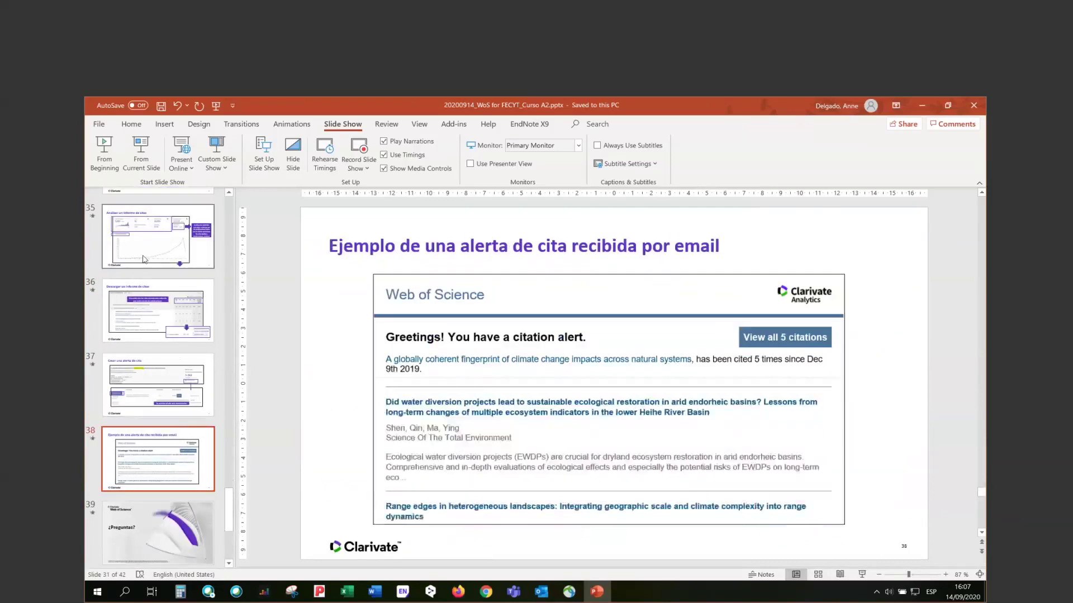
{"action": "left_click", "coordinate": [140, 150]}
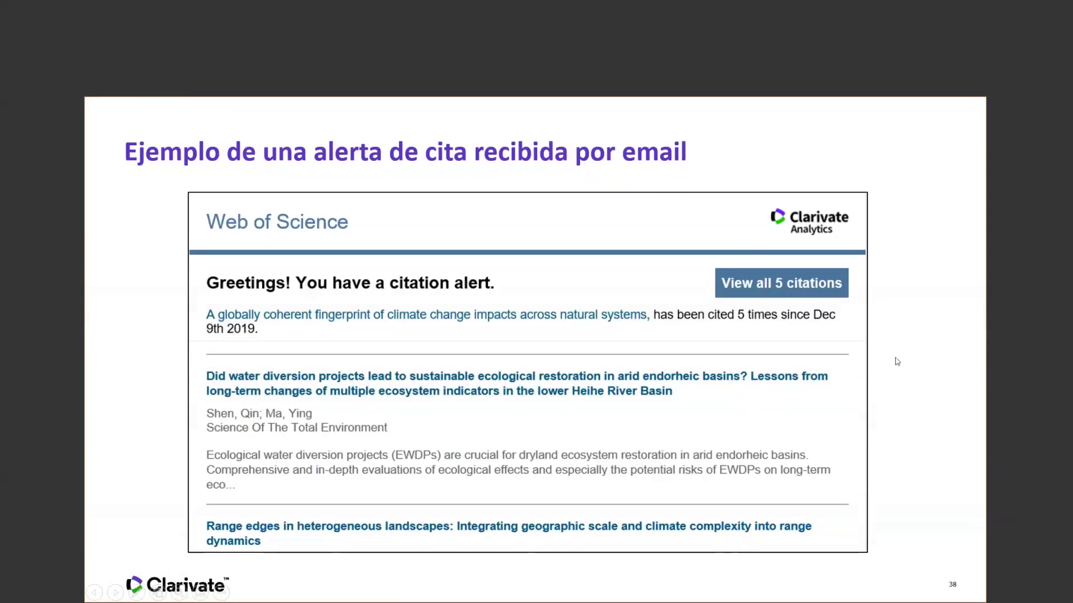
{"action": "left_click", "coordinate": [909, 388]}
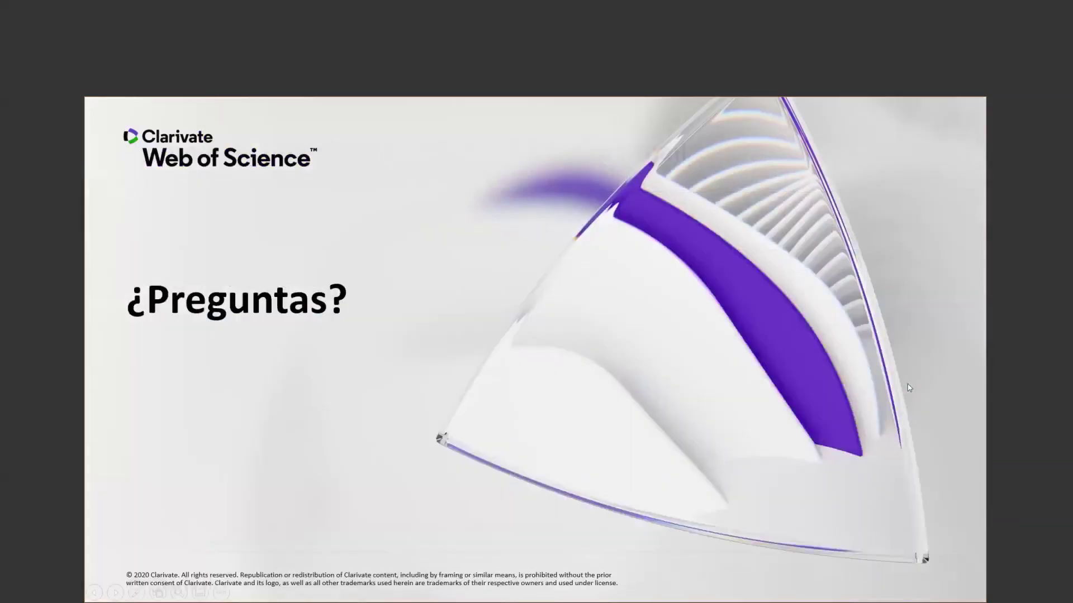